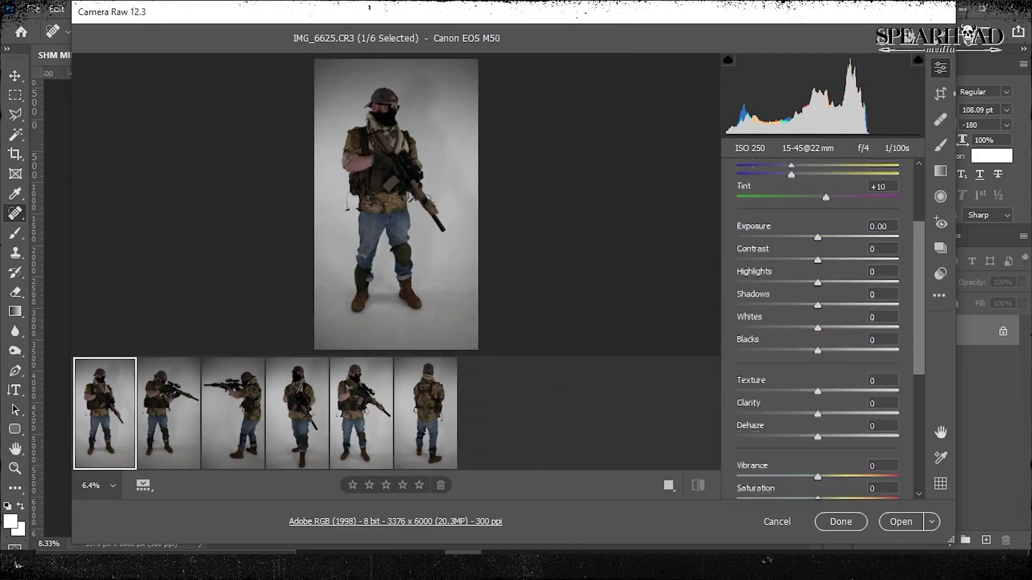
{"action": "type", "text": "1.35"}
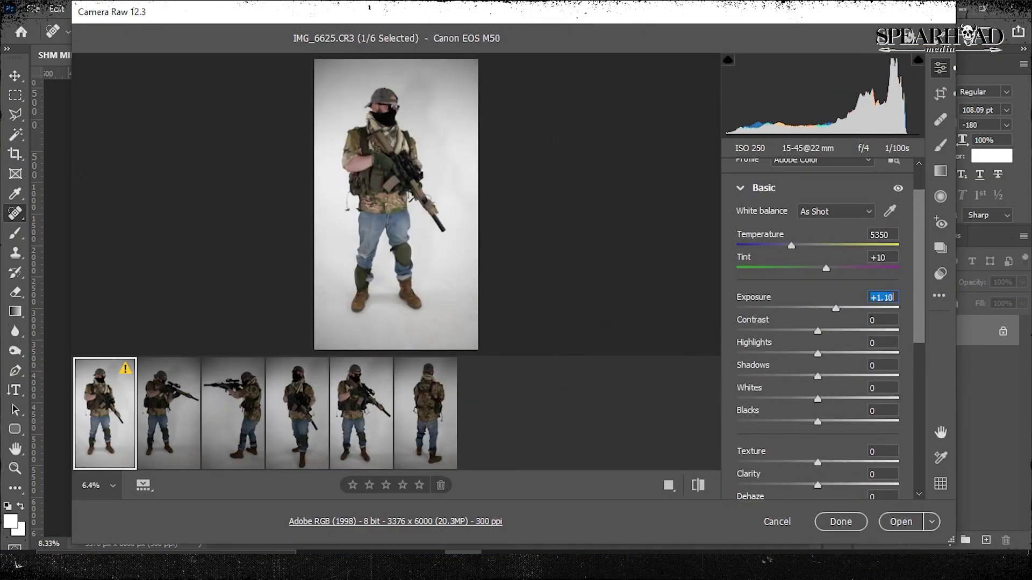
Step: Raise Exposure on each soldier CR3 photo in the filmstrip and open them all
{"action": "left_click", "coordinate": [168, 413]}
{"action": "left_click", "coordinate": [233, 413]}
{"action": "left_click", "coordinate": [298, 413]}
{"action": "key", "text": "Right"}
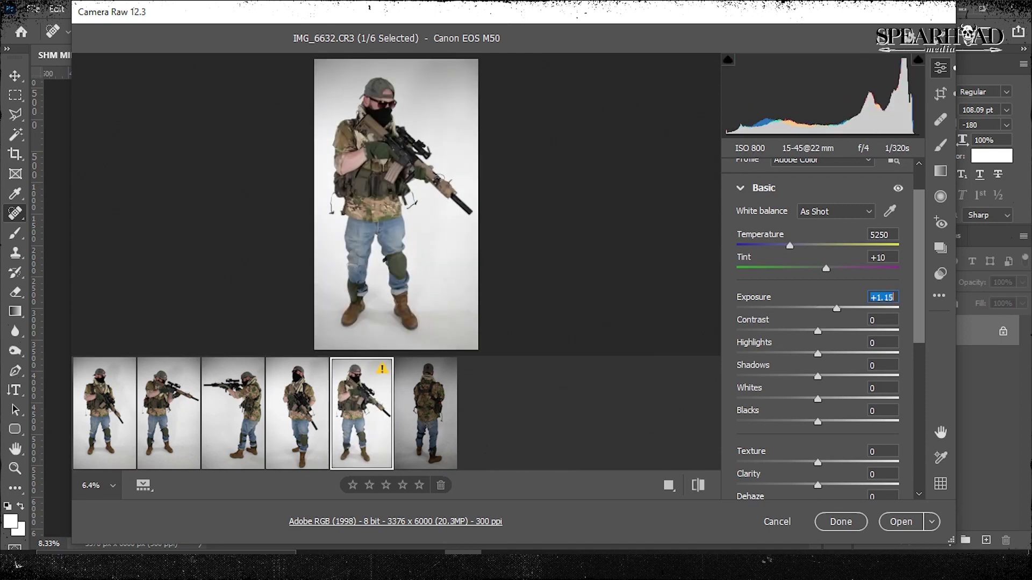
{"action": "key", "text": "Right"}
{"action": "key", "text": "Left"}
{"action": "key", "text": "Left"}
{"action": "key", "text": "Left"}
{"action": "key", "text": "Left"}
{"action": "left_click", "coordinate": [426, 413], "text": "shift"}
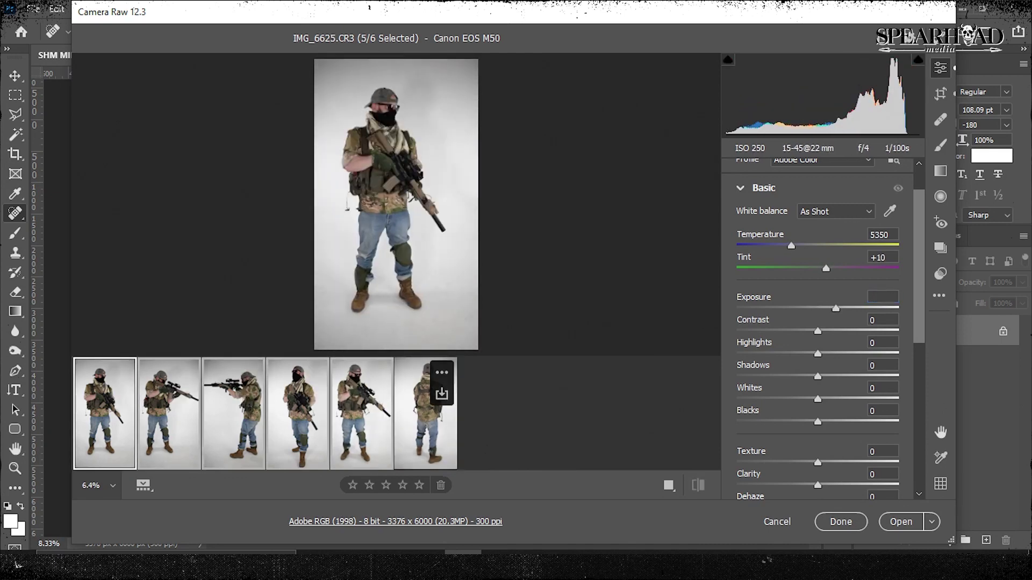
{"action": "left_click", "coordinate": [901, 522]}
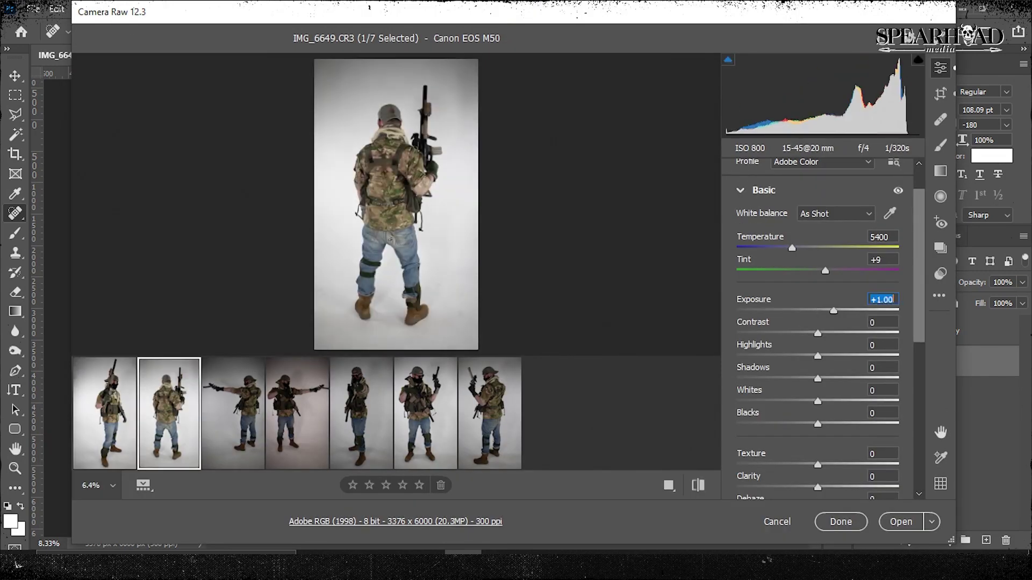
Step: Step through the soldier photos and mark the fourth one for deletion
{"action": "key", "text": "Right"}
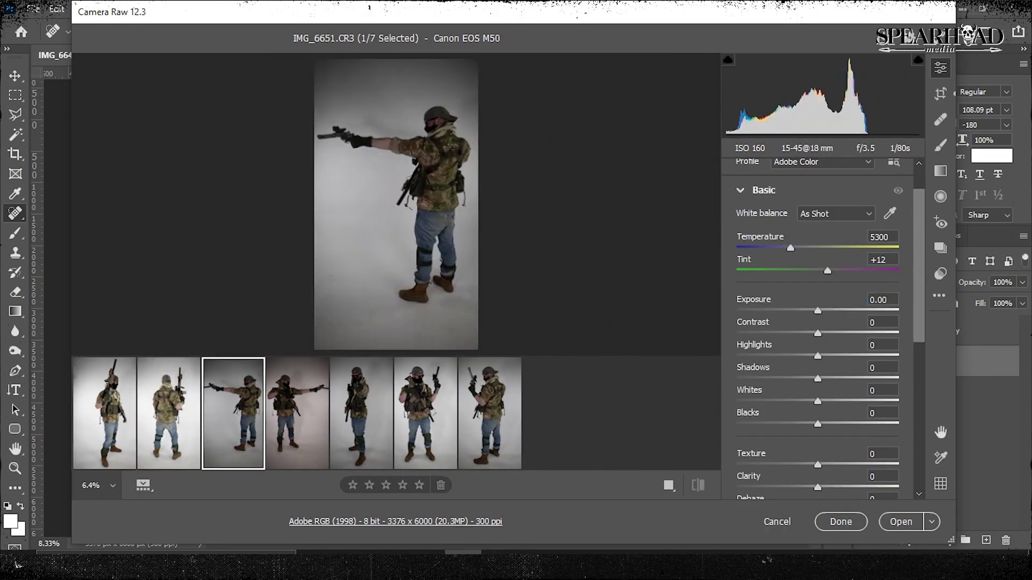
{"action": "key", "text": "Right"}
{"action": "key", "text": "Delete"}
{"action": "key", "text": "Right"}
{"action": "key", "text": "Right"}
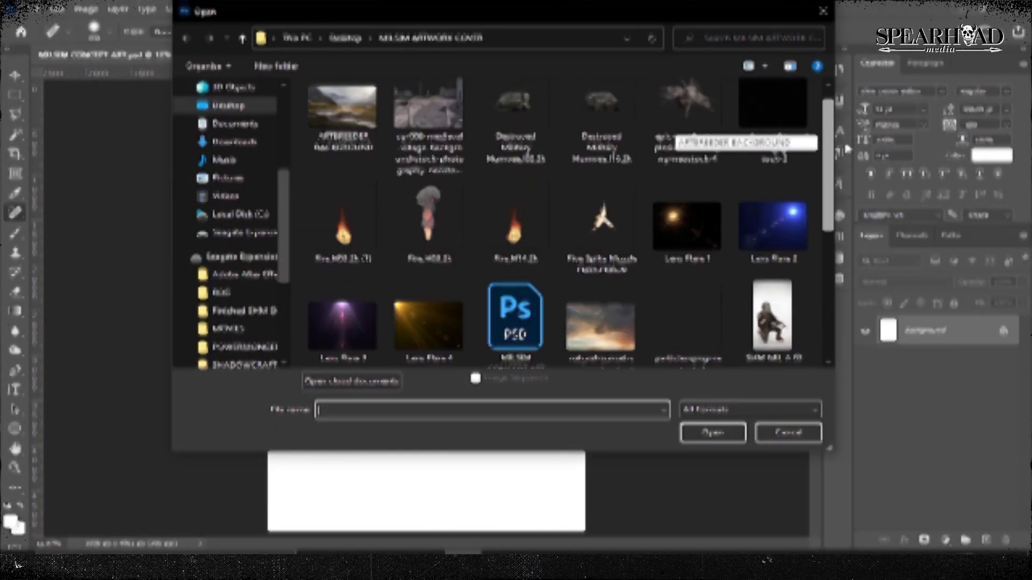
Step: Open the ARTBREEDER background, ruined village and sunset sky images
{"action": "left_click", "coordinate": [342, 113]}
{"action": "left_click", "coordinate": [428, 113], "text": "ctrl"}
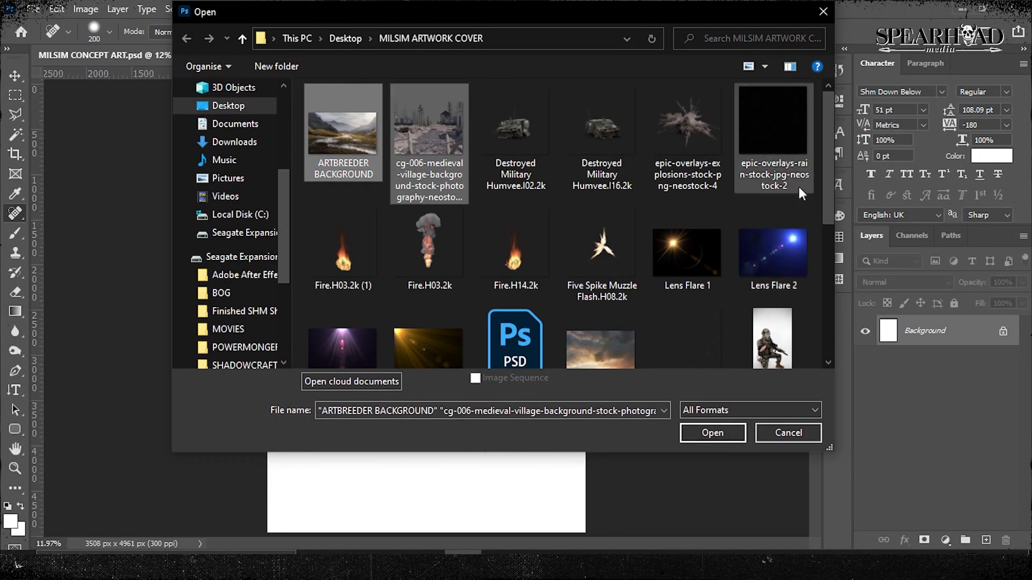
{"action": "left_click", "coordinate": [669, 355], "text": "ctrl"}
{"action": "left_click", "coordinate": [713, 433]}
Step: Shrink the ruined village layer and place it at the poster bottom
{"action": "left_click", "coordinate": [81, 56]}
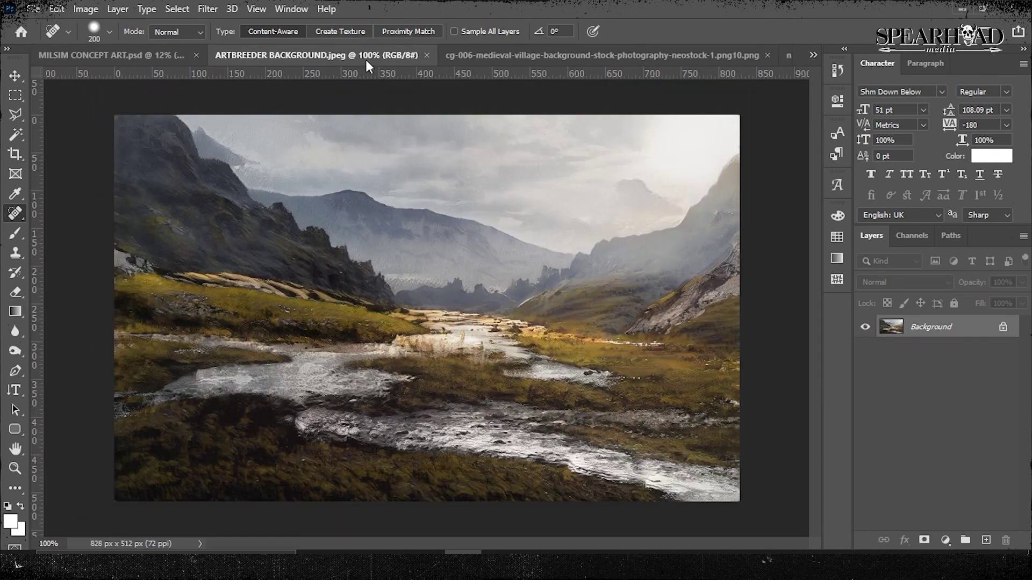
{"action": "left_click", "coordinate": [484, 55]}
{"action": "left_click", "coordinate": [110, 55]}
{"action": "left_click", "coordinate": [48, 55]}
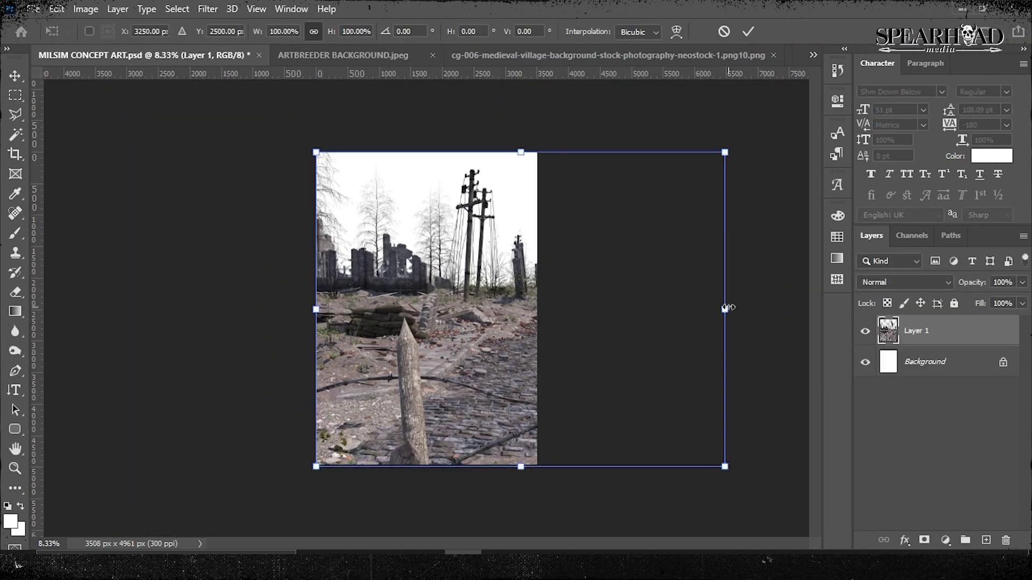
{"action": "left_click_drag", "start_coordinate": [726, 306], "coordinate": [559, 299]}
{"action": "left_click_drag", "start_coordinate": [489, 297], "coordinate": [490, 373]}
{"action": "key", "text": "Return"}
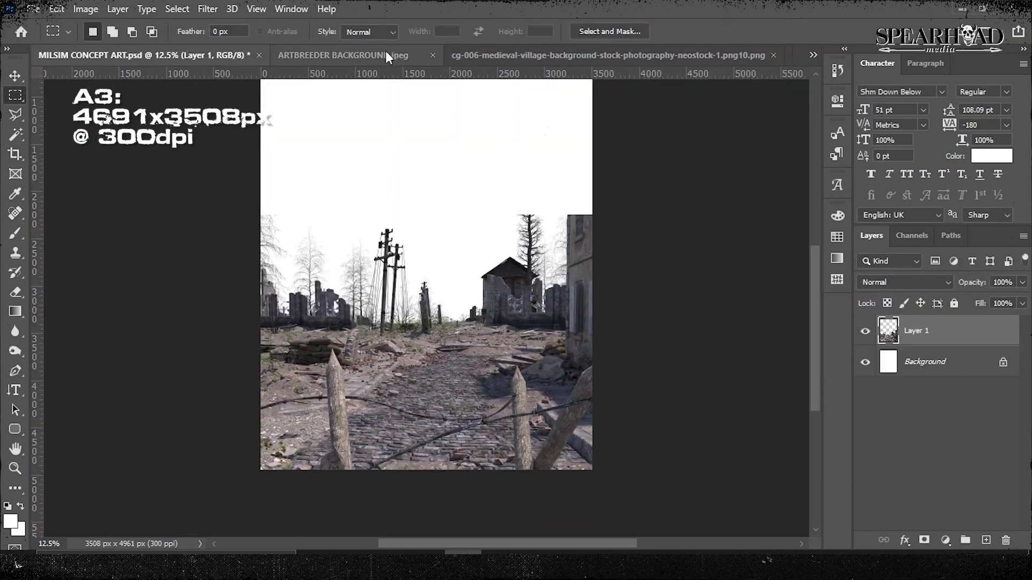
Step: Bring the mountain background into the poster and enlarge it proportionally
{"action": "left_click", "coordinate": [343, 55]}
{"action": "left_click_drag", "start_coordinate": [242, 241], "coordinate": [146, 54]}
{"action": "key", "text": "ctrl+t"}
{"action": "mouse_move", "coordinate": [426, 242]}
{"action": "left_mouse_down"}
{"action": "mouse_move", "coordinate": [444, 121]}
{"action": "mouse_move", "coordinate": [442, 259]}
{"action": "mouse_move", "coordinate": [424, 161]}
{"action": "left_mouse_up"}
{"action": "key", "text": "Return"}
{"action": "key", "text": "ctrl+t"}
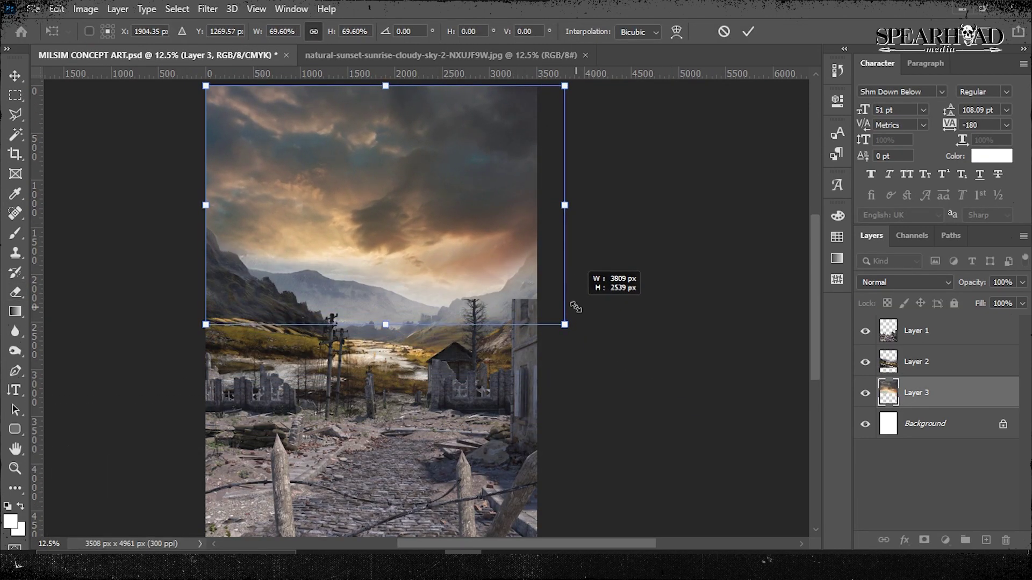
Step: Darken the village layer to lightness -16 and stretch it taller
{"action": "key", "text": "ctrl+u"}
{"action": "left_click_drag", "start_coordinate": [773, 315], "coordinate": [759, 316]}
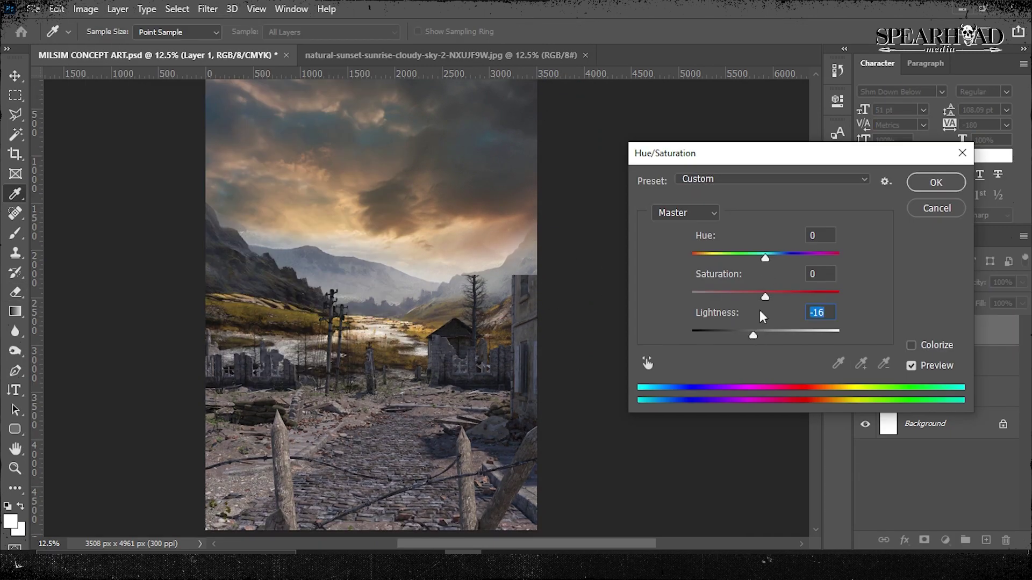
{"action": "key", "text": "Return"}
{"action": "key", "text": "ctrl+t"}
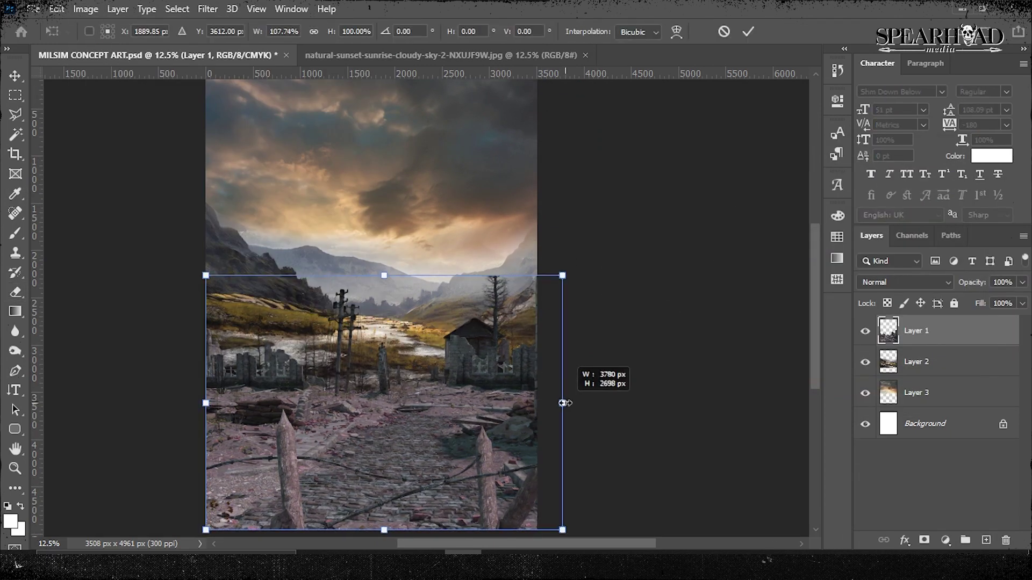
{"action": "left_click_drag", "start_coordinate": [385, 231], "coordinate": [384, 257]}
{"action": "key", "text": "Return"}
Step: Adjust the village with Levels and a warmer shadow Color Balance
{"action": "key", "text": "ctrl+l"}
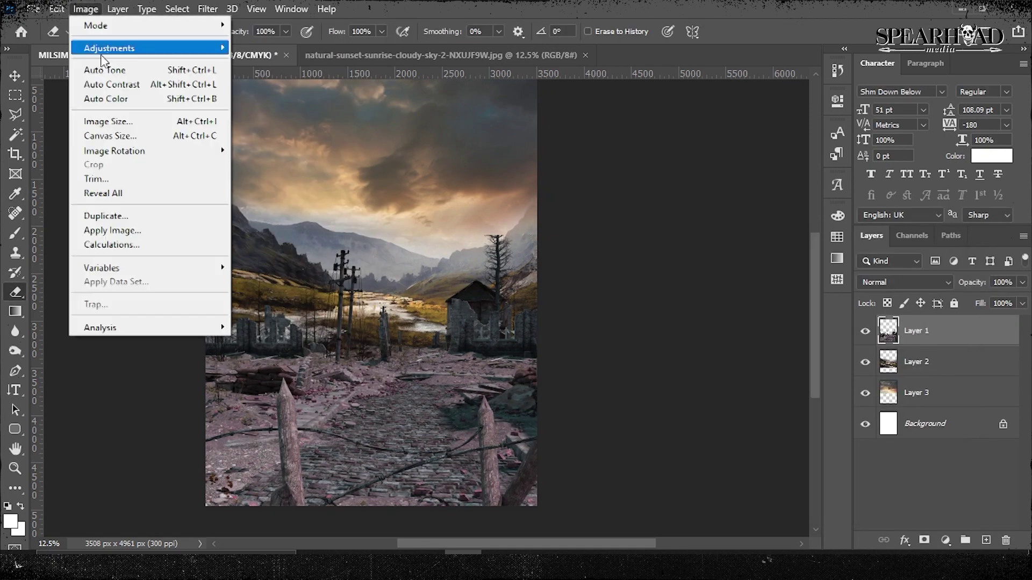
{"action": "key", "text": "Return"}
{"action": "key", "text": "ctrl+b"}
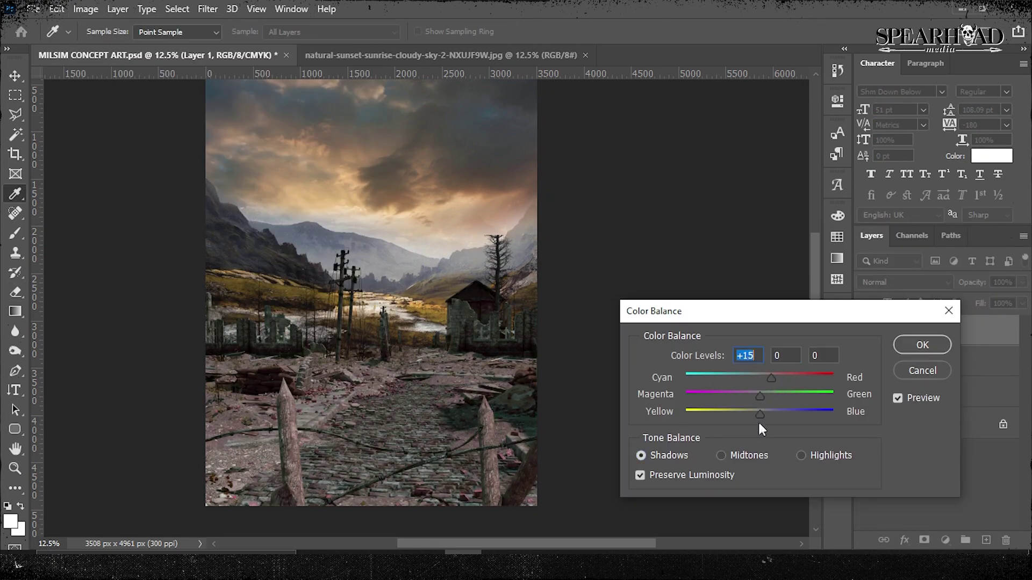
{"action": "key", "text": "Return"}
{"action": "key", "text": "ctrl+l"}
{"action": "key", "text": "Return"}
Step: Delete part of the dead tree with a polygonal lasso selection
{"action": "key", "text": "e"}
{"action": "key", "text": "ctrl+1"}
{"action": "key", "text": "l"}
{"action": "scroll", "coordinate": [347, 161], "scroll_direction": "up", "scroll_amount": 2}
{"action": "left_click", "coordinate": [349, 201]}
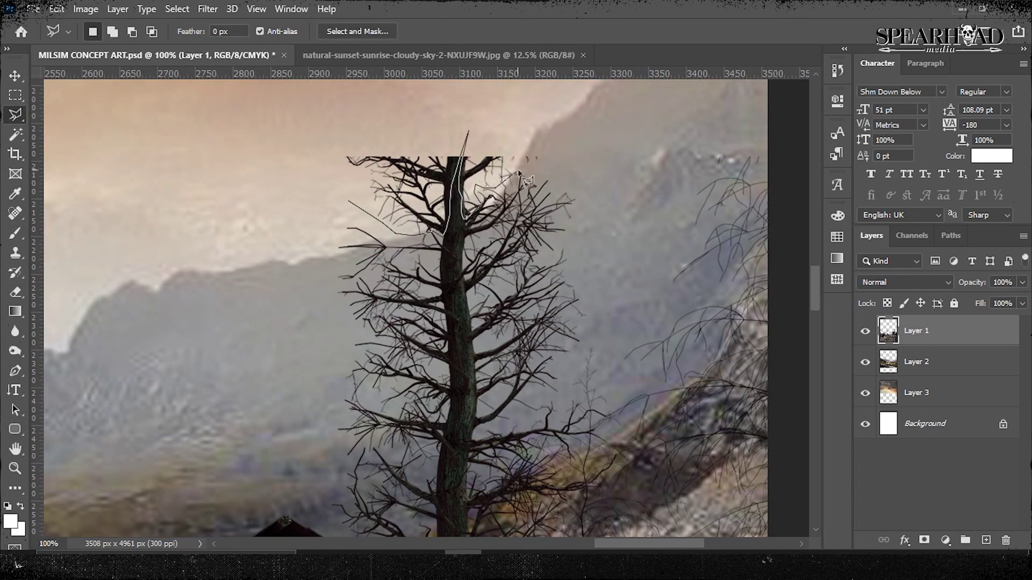
{"action": "left_click", "coordinate": [349, 201]}
{"action": "key", "text": "Delete"}
{"action": "key", "text": "ctrl+minus"}
{"action": "key", "text": "ctrl+minus"}
{"action": "key", "text": "ctrl+minus"}
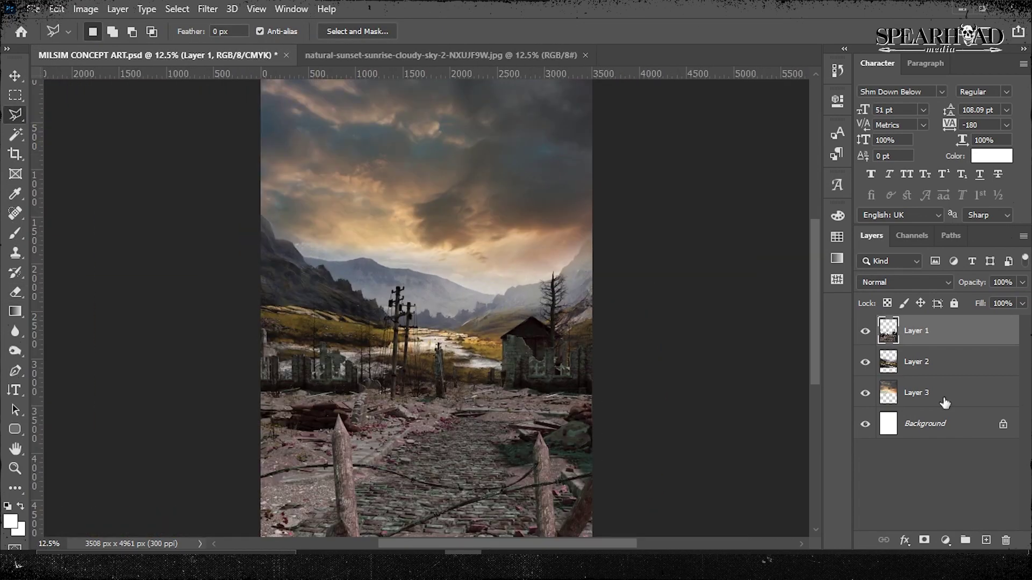
Step: Fill the new vignette layer with dark green
{"action": "key", "text": "shift+BackSpace"}
{"action": "left_click_drag", "start_coordinate": [841, 155], "coordinate": [840, 280]}
{"action": "left_click", "coordinate": [694, 291]}
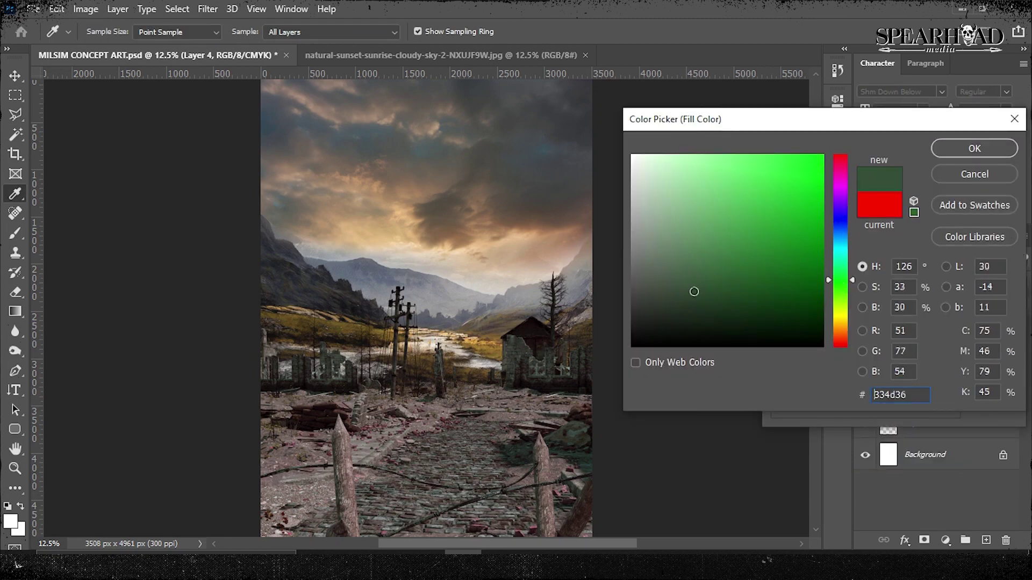
{"action": "left_click", "coordinate": [962, 152]}
Step: Add centre and horizon guides and erase the green from the poster's centre
{"action": "left_click_drag", "start_coordinate": [35, 209], "coordinate": [332, 208]}
{"action": "left_click_drag", "start_coordinate": [487, 256], "coordinate": [560, 319]}
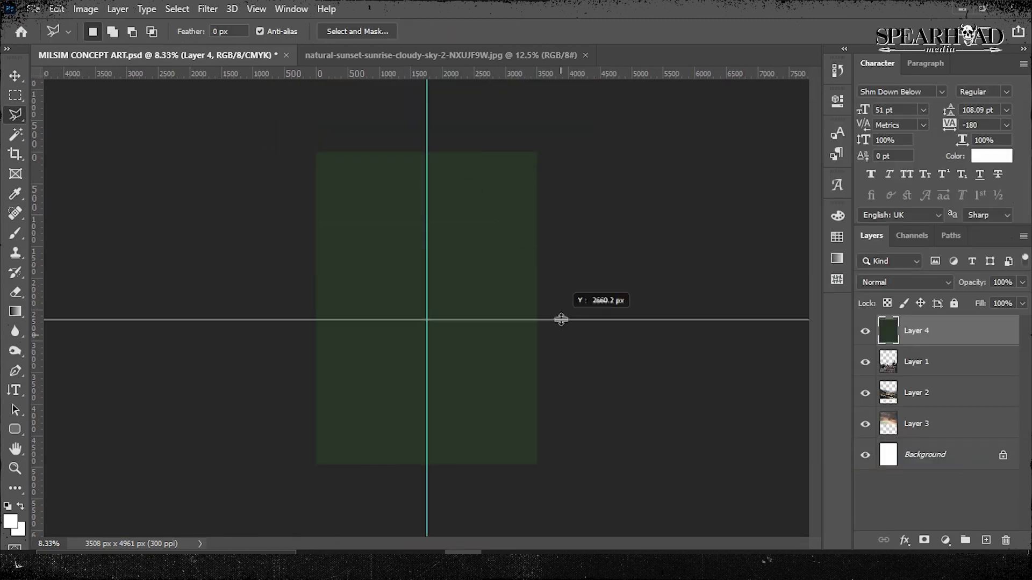
{"action": "key", "text": "bracketright"}
{"action": "key", "text": "bracketright"}
{"action": "key", "text": "bracketright"}
{"action": "left_click", "coordinate": [427, 308]}
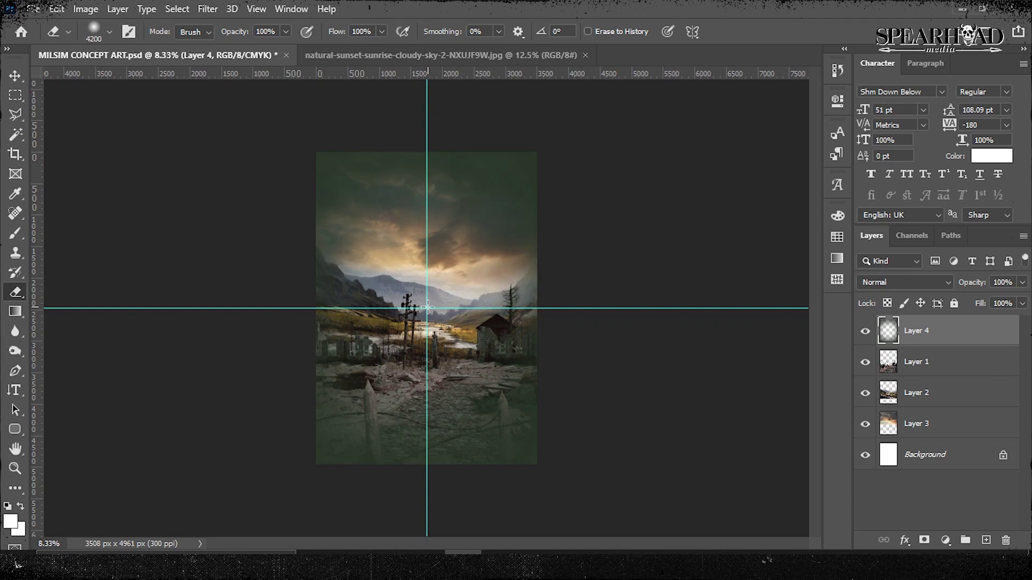
Step: Shift the vignette's hue away from green and set it to Multiply
{"action": "left_click", "coordinate": [86, 8]}
{"action": "left_click", "coordinate": [276, 124]}
{"action": "left_click_drag", "start_coordinate": [765, 254], "coordinate": [714, 256]}
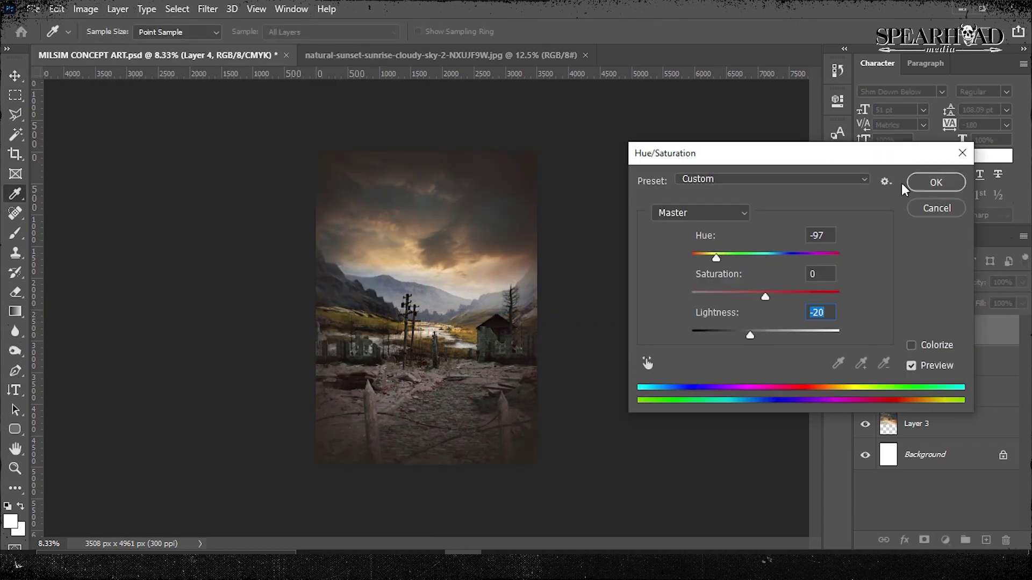
{"action": "left_click", "coordinate": [935, 182]}
{"action": "key", "text": "v"}
{"action": "left_click", "coordinate": [906, 283]}
{"action": "left_click", "coordinate": [897, 222]}
{"action": "scroll", "coordinate": [701, 290], "scroll_direction": "up", "scroll_amount": 1}
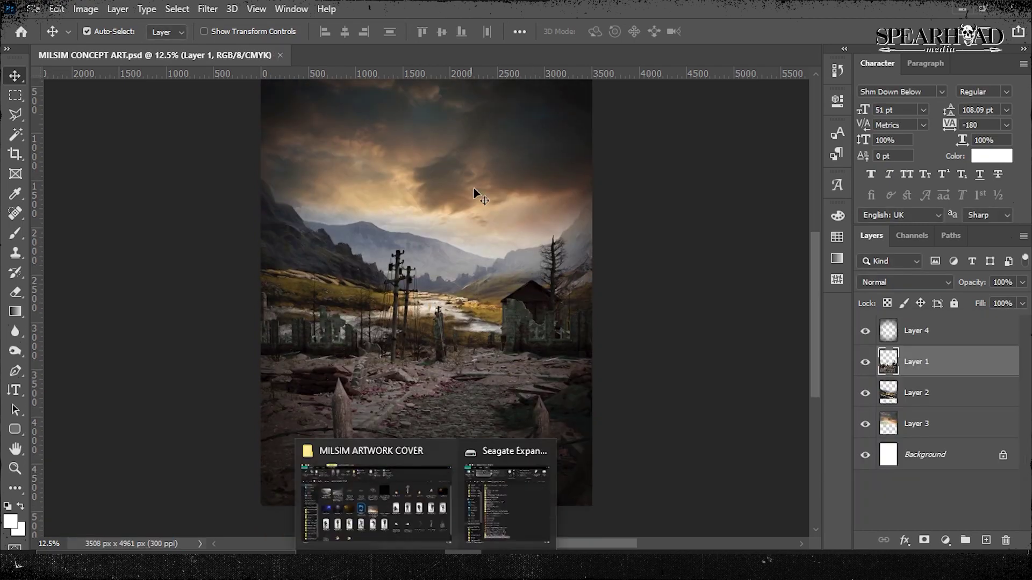
Step: Bring the Destroyed Military Humvee, fire and two smoke images into Photoshop
{"action": "left_click", "coordinate": [375, 501]}
{"action": "left_click", "coordinate": [655, 194], "text": "ctrl"}
{"action": "scroll", "coordinate": [734, 385], "scroll_direction": "down", "scroll_amount": 1}
{"action": "left_click", "coordinate": [810, 371], "text": "ctrl"}
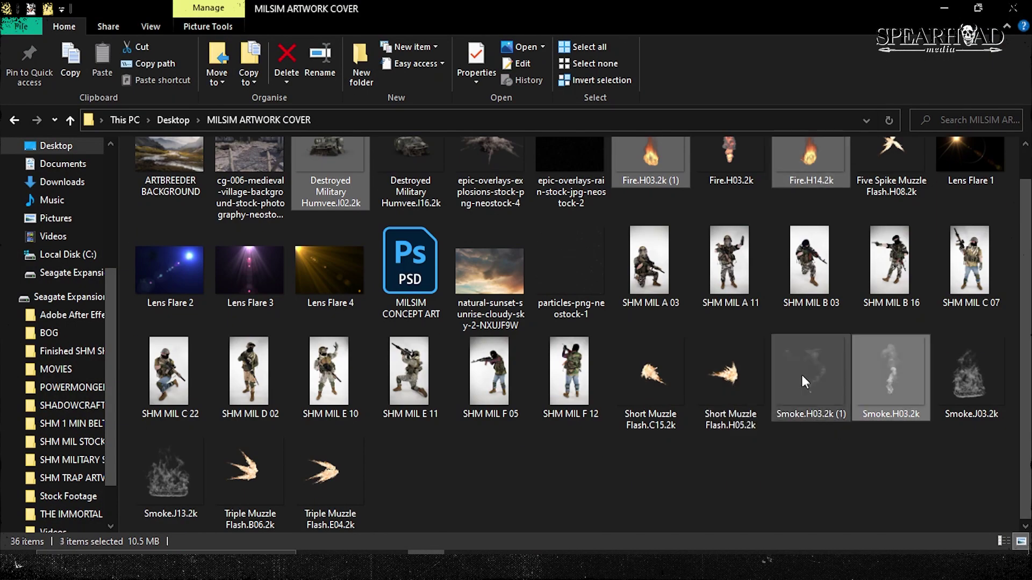
{"action": "left_click", "coordinate": [891, 371], "text": "ctrl"}
{"action": "left_click", "coordinate": [810, 194], "text": "ctrl"}
{"action": "mouse_move", "coordinate": [490, 193]}
{"action": "left_mouse_down"}
{"action": "mouse_move", "coordinate": [495, 287]}
{"action": "mouse_move", "coordinate": [517, 54]}
{"action": "left_mouse_up"}
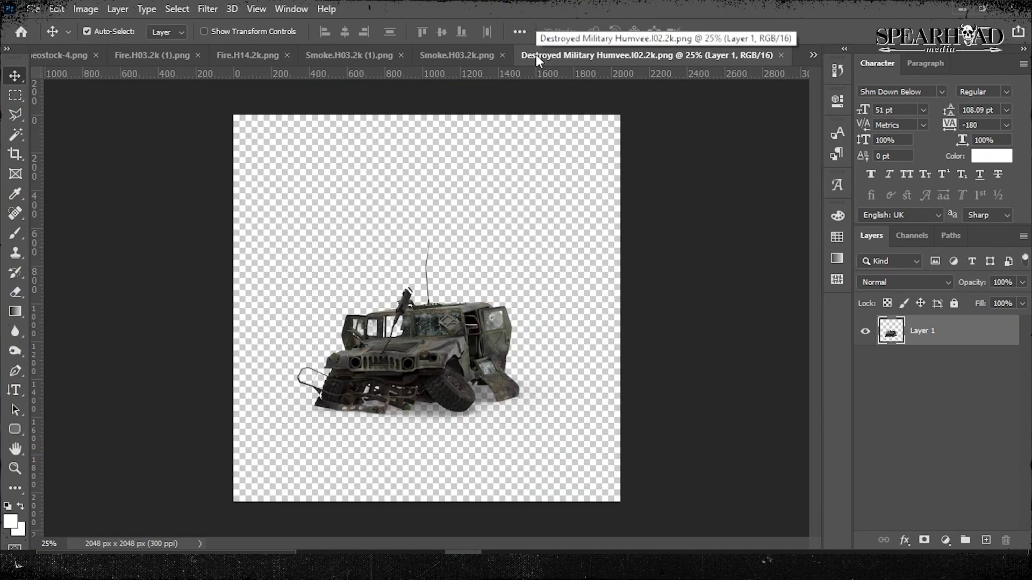
Step: Open Levels for the placed layer in the MILSIM CONCEPT ART poster
{"action": "key", "text": "ctrl+Tab"}
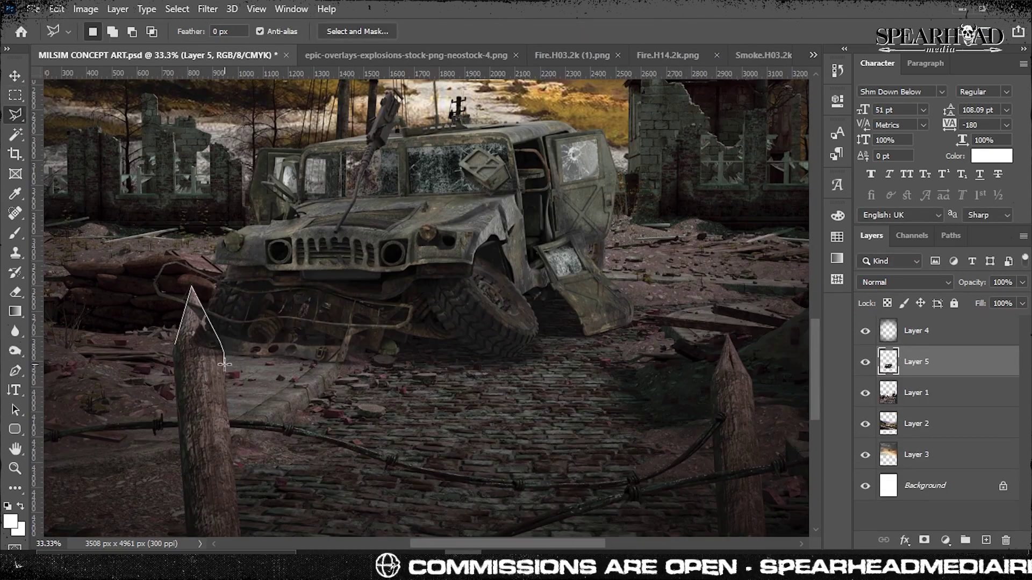
{"action": "scroll", "coordinate": [225, 365], "scroll_direction": "up", "scroll_amount": 2}
{"action": "left_click", "coordinate": [86, 8]}
{"action": "left_click", "coordinate": [299, 69]}
{"action": "left_click_drag", "start_coordinate": [867, 412], "coordinate": [841, 414]}
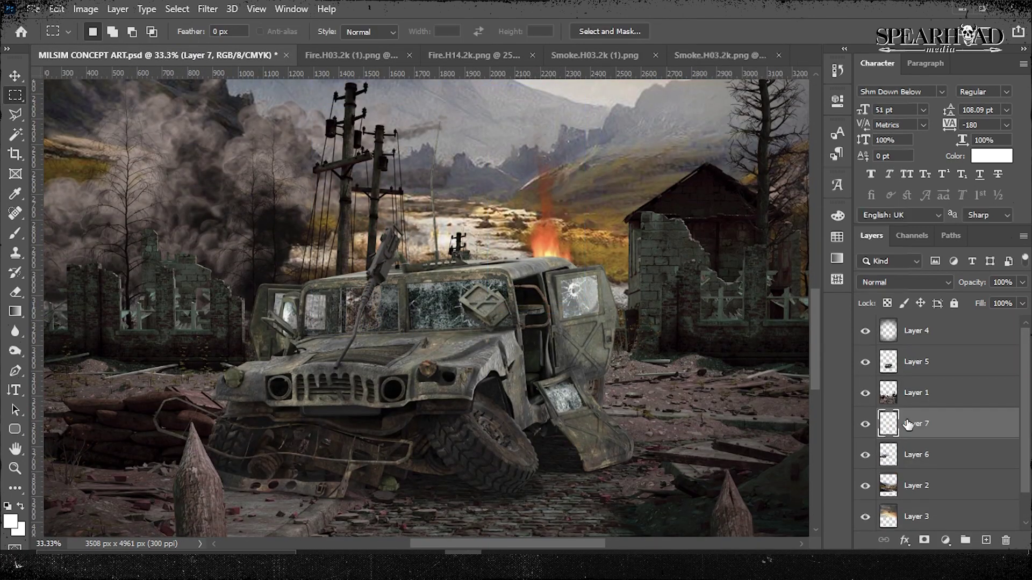
Step: Duplicate the fire onto the Humvee hood with Overlay blending
{"action": "right_click", "coordinate": [908, 425]}
{"action": "left_click", "coordinate": [762, 94]}
{"action": "left_click_drag", "start_coordinate": [549, 258], "coordinate": [287, 323]}
{"action": "left_click", "coordinate": [903, 282]}
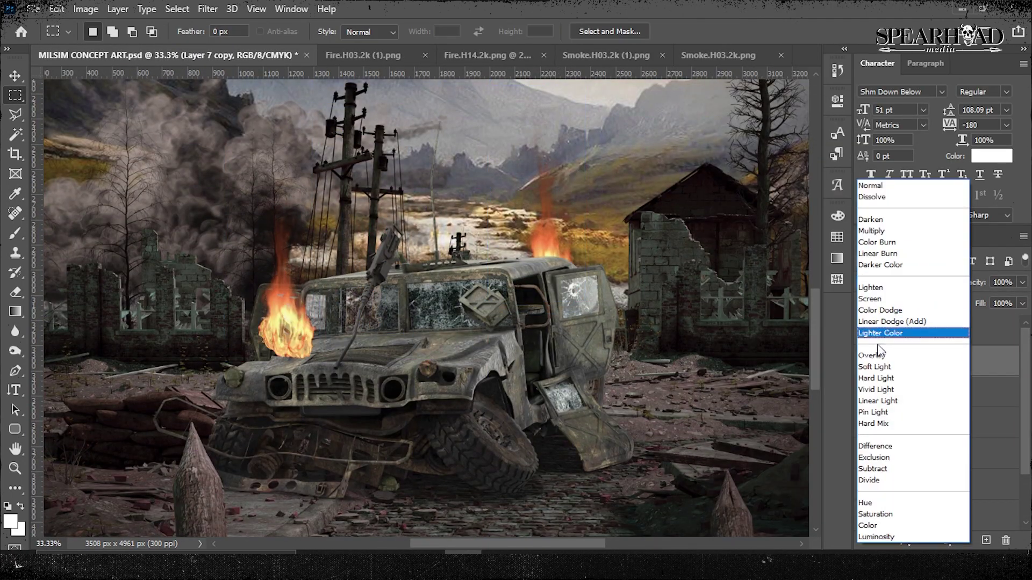
{"action": "left_click", "coordinate": [879, 355]}
{"action": "scroll", "coordinate": [352, 305], "scroll_direction": "up", "scroll_amount": 1}
{"action": "key", "text": "l"}
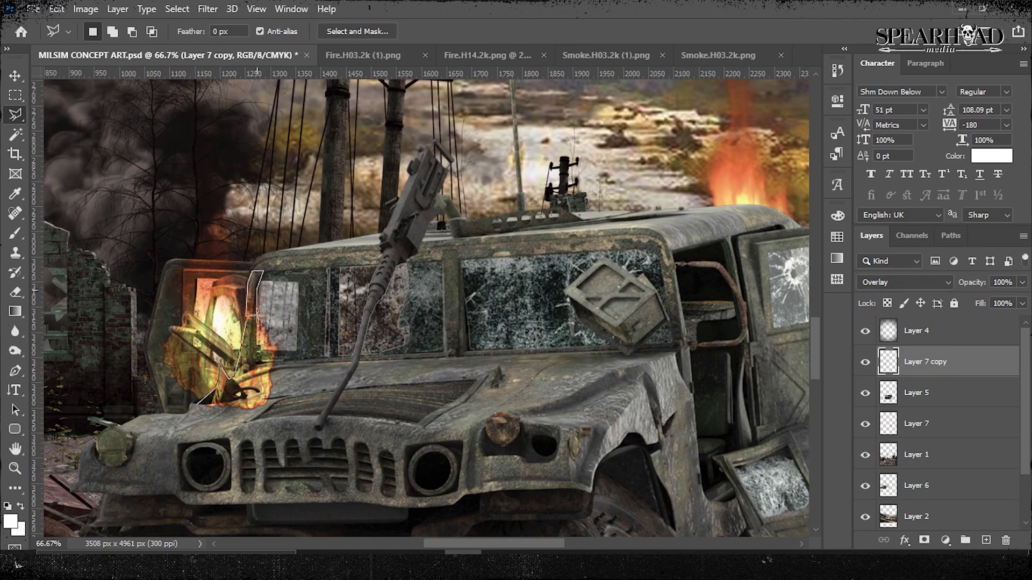
{"action": "scroll", "coordinate": [202, 411], "scroll_direction": "down", "scroll_amount": 2}
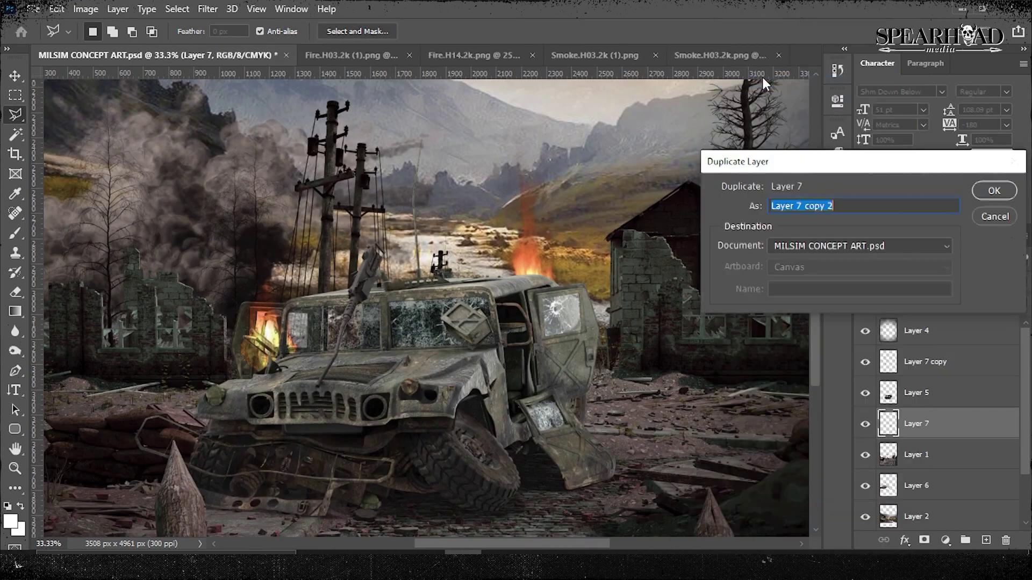
Step: Add a third fire copy at the Humvee's side with Difference blending
{"action": "key", "text": "Return"}
{"action": "key", "text": "ctrl+t"}
{"action": "left_click_drag", "start_coordinate": [504, 229], "coordinate": [511, 376]}
{"action": "key", "text": "Return"}
{"action": "left_click", "coordinate": [903, 282]}
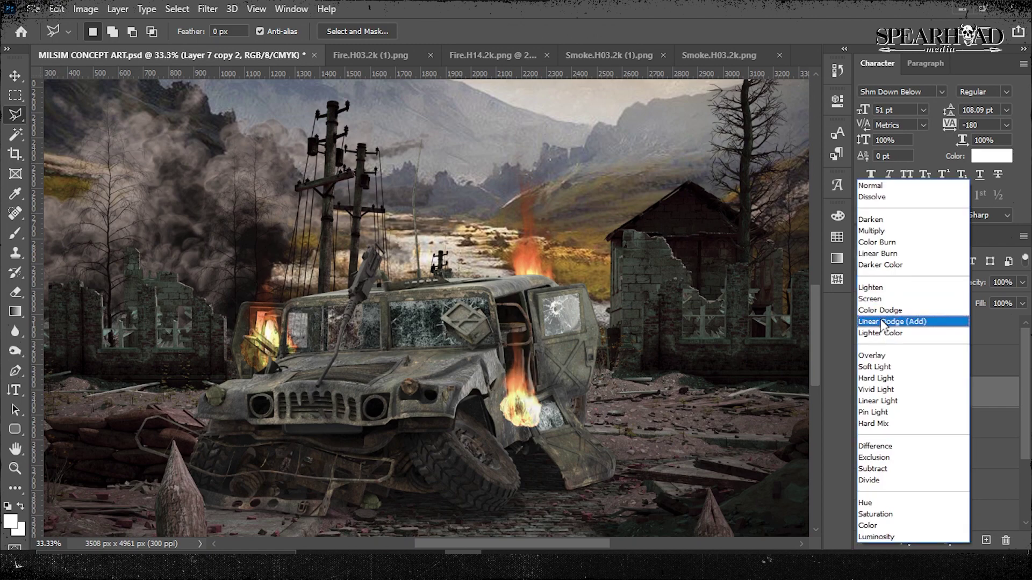
{"action": "left_click", "coordinate": [880, 445]}
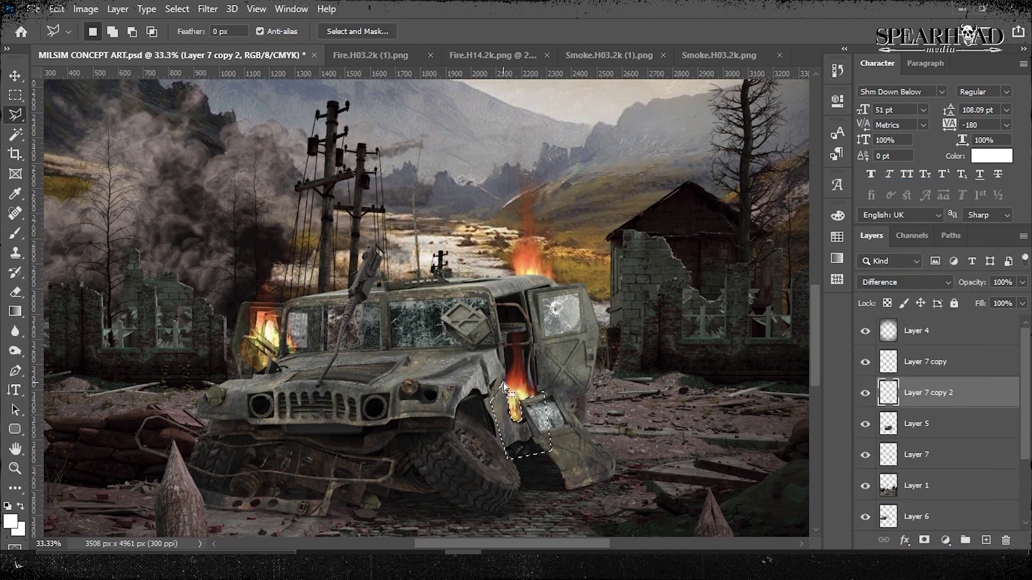
{"action": "key", "text": "Return"}
{"action": "scroll", "coordinate": [583, 357], "scroll_direction": "down", "scroll_amount": 2}
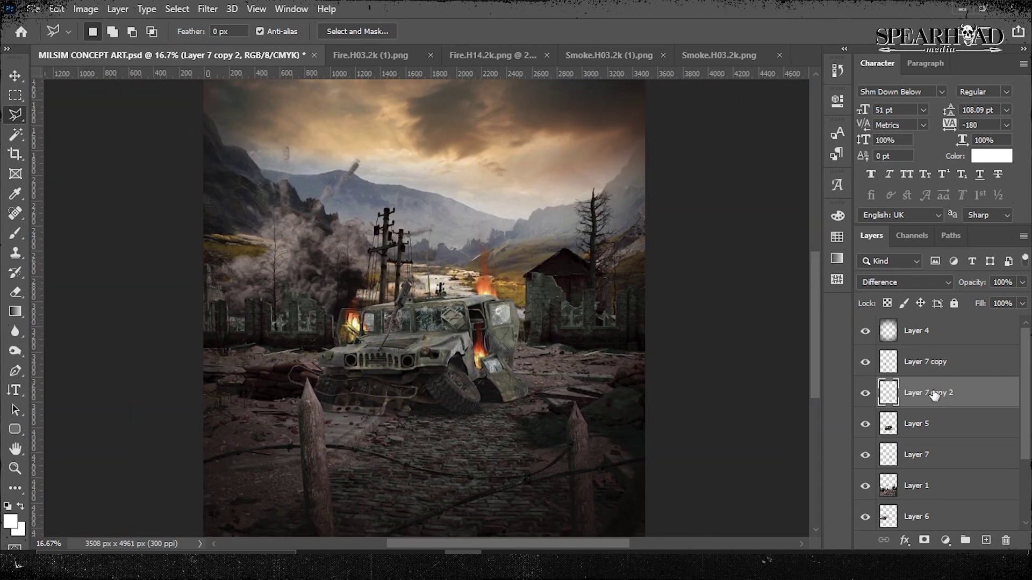
{"action": "key", "text": "bracketright"}
{"action": "key", "text": "bracketright"}
{"action": "key", "text": "bracketright"}
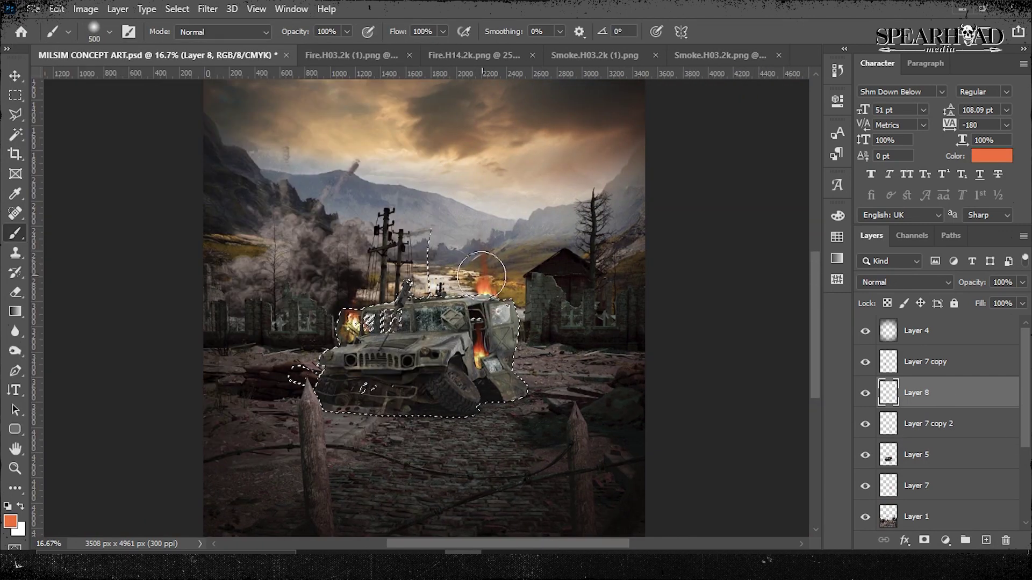
Step: Blend the orange glow layer over the Humvee in Overlay mode
{"action": "left_click", "coordinate": [905, 282]}
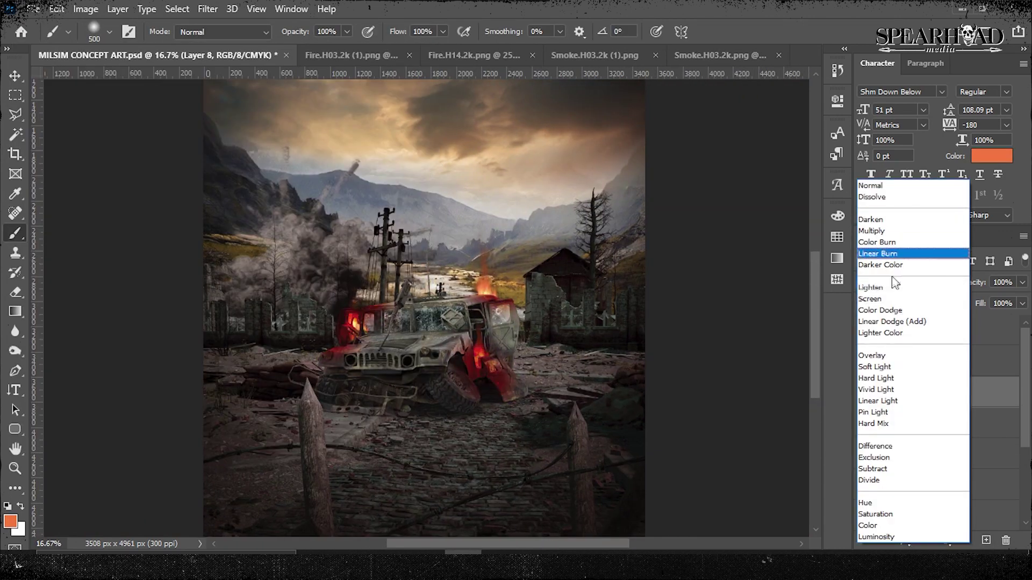
{"action": "left_click", "coordinate": [897, 356]}
{"action": "scroll", "coordinate": [618, 396], "scroll_direction": "down", "scroll_amount": 2}
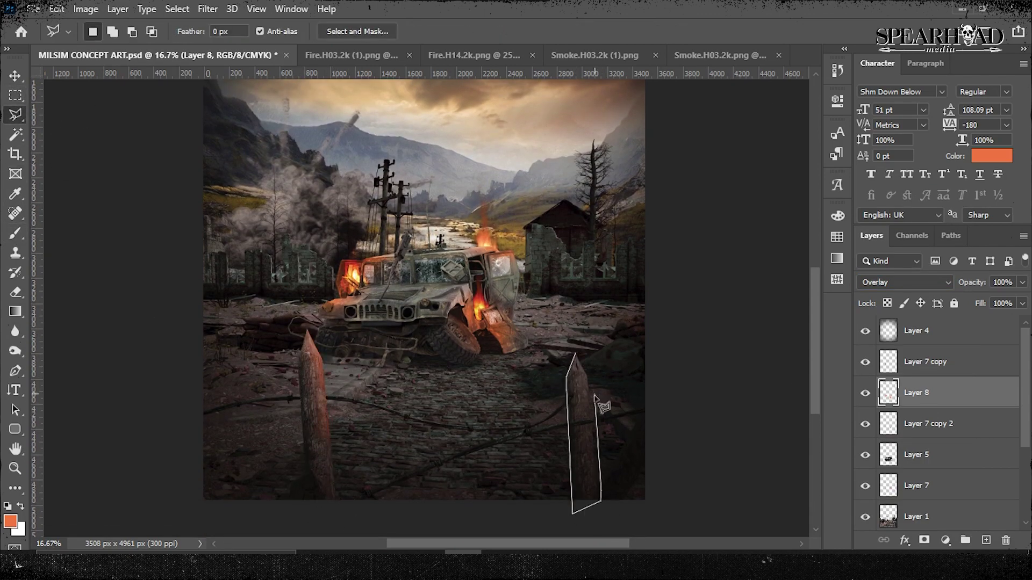
{"action": "key", "text": "m"}
{"action": "scroll", "coordinate": [292, 331], "scroll_direction": "down", "scroll_amount": 1, "text": "alt"}
{"action": "scroll", "coordinate": [616, 319], "scroll_direction": "up", "scroll_amount": 2, "text": "alt"}
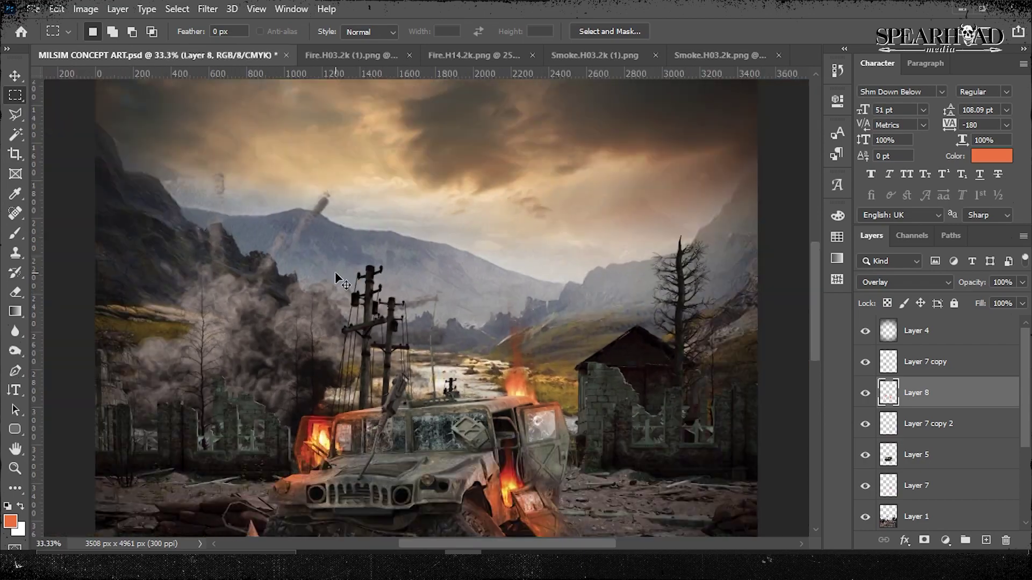
{"action": "scroll", "coordinate": [616, 319], "scroll_direction": "down", "scroll_amount": 3}
Step: Bring the smoke plume into the poster and darken it with Levels
{"action": "left_click", "coordinate": [591, 55]}
{"action": "left_click_drag", "start_coordinate": [519, 324], "coordinate": [487, 201]}
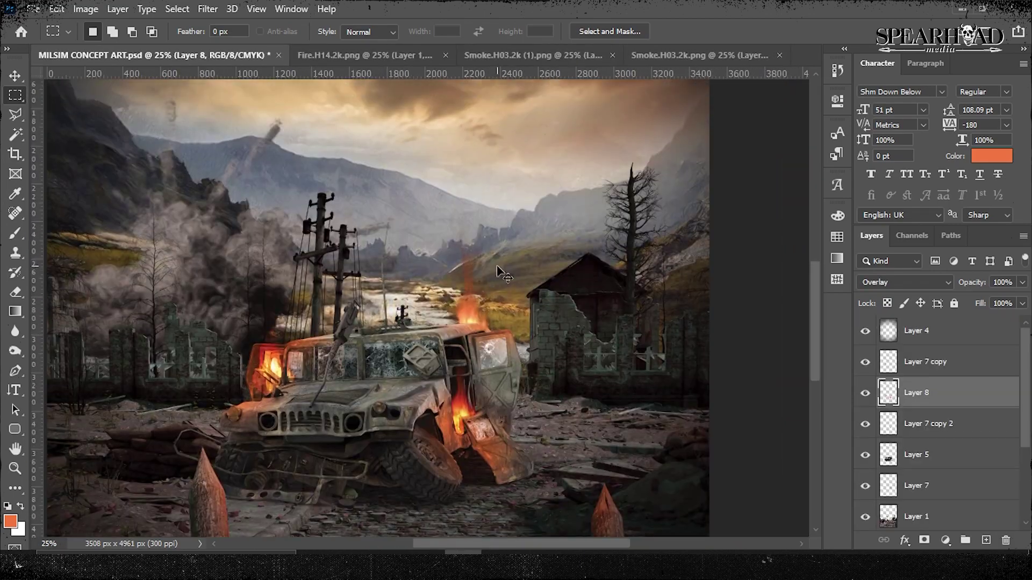
{"action": "left_click", "coordinate": [86, 9]}
{"action": "left_click", "coordinate": [266, 62]}
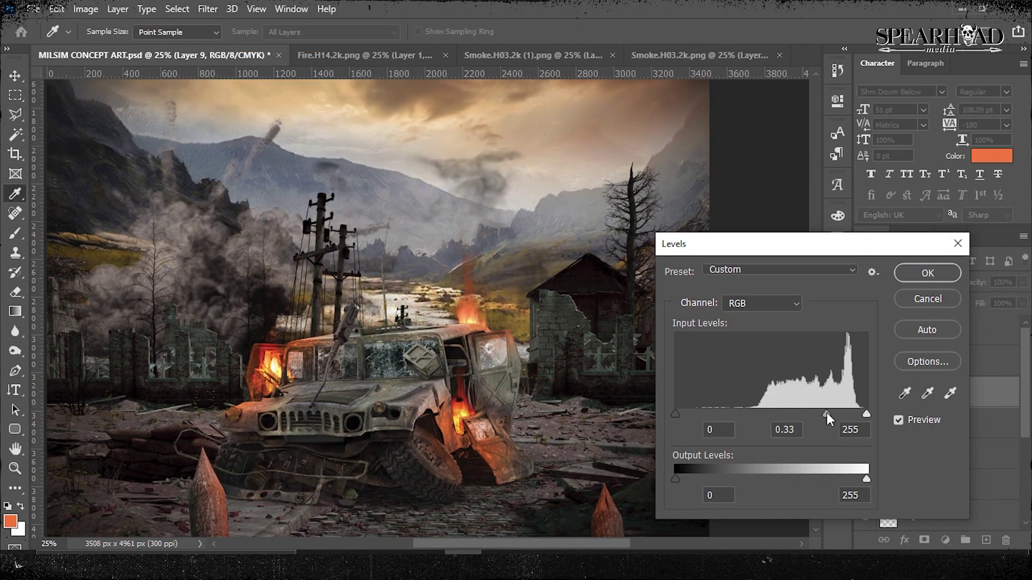
{"action": "key", "text": "Return"}
{"action": "key", "text": "e"}
{"action": "left_click", "coordinate": [612, 54]}
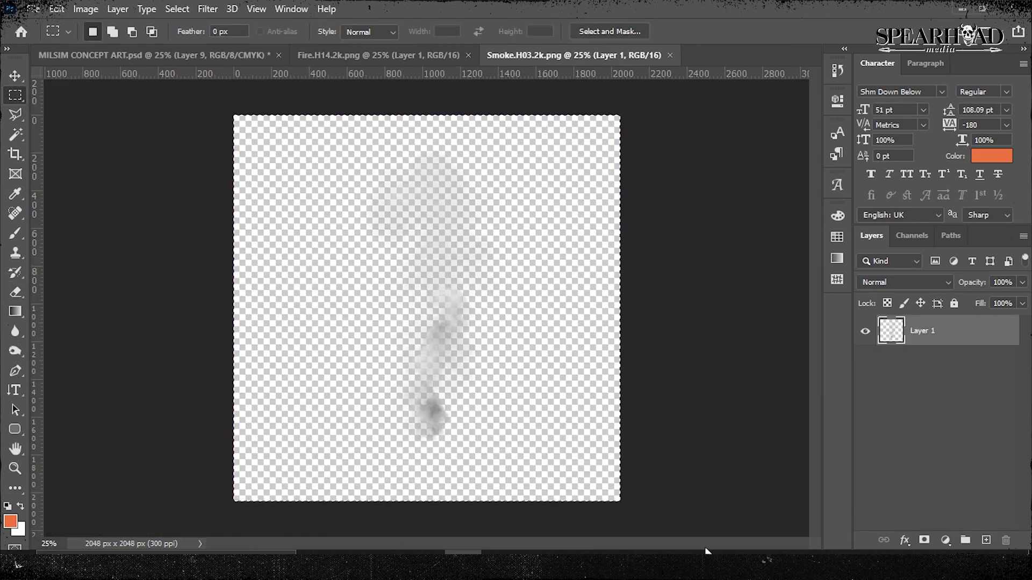
Step: Drag the second smoke plume into the poster
{"action": "left_click_drag", "start_coordinate": [323, 323], "coordinate": [153, 55]}
{"action": "key", "text": "m"}
{"action": "key", "text": "ctrl+minus"}
Step: Duplicate the smoke, move the copy toward the ruined house, and open a soldier photo
{"action": "right_click", "coordinate": [921, 359]}
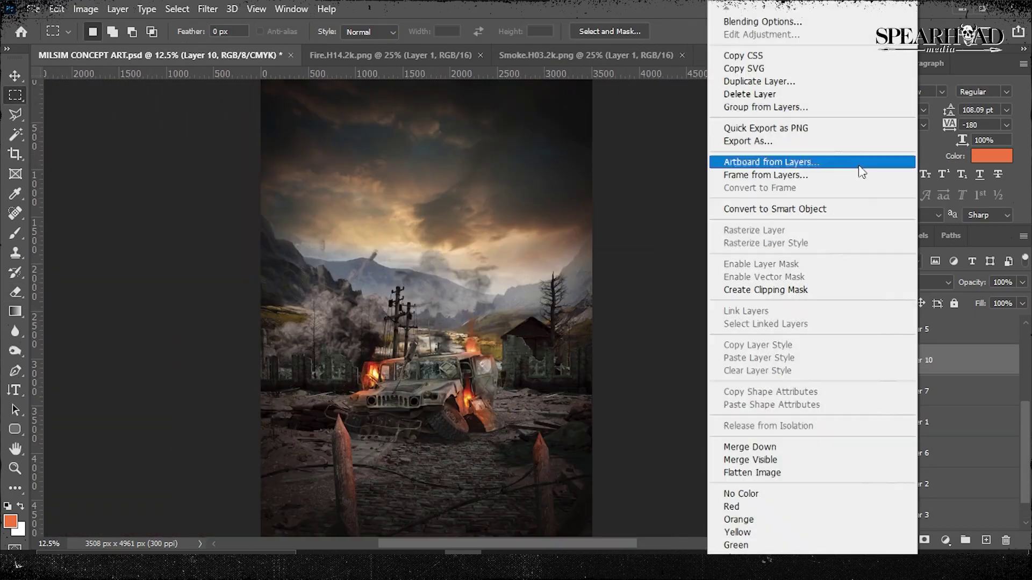
{"action": "key", "text": "Escape"}
{"action": "key", "text": "ctrl+j"}
{"action": "key", "text": "ctrl+t"}
{"action": "left_click_drag", "start_coordinate": [471, 319], "coordinate": [413, 338]}
{"action": "key", "text": "Return"}
{"action": "key", "text": "e"}
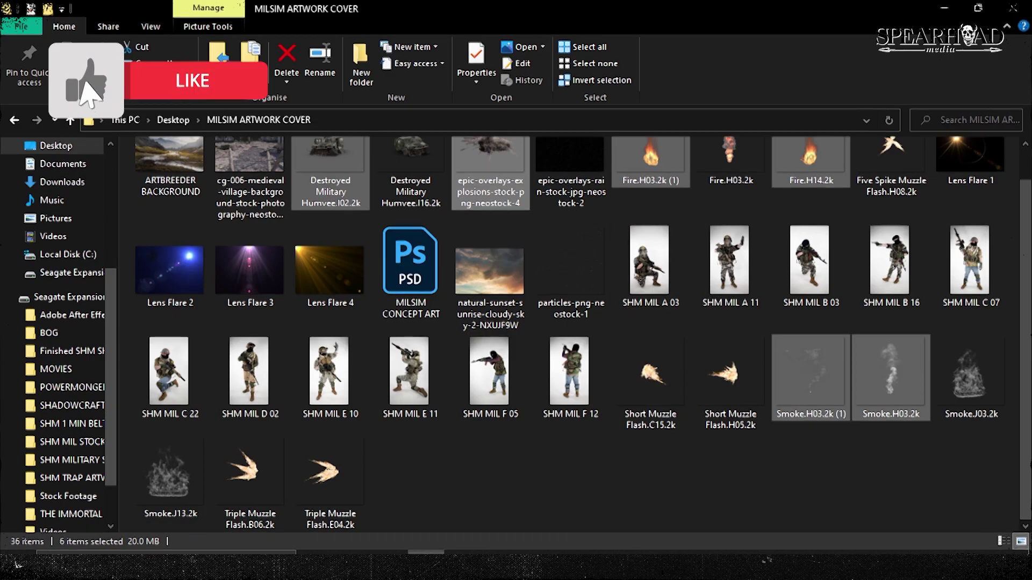
{"action": "left_click_drag", "start_coordinate": [652, 258], "coordinate": [567, 45]}
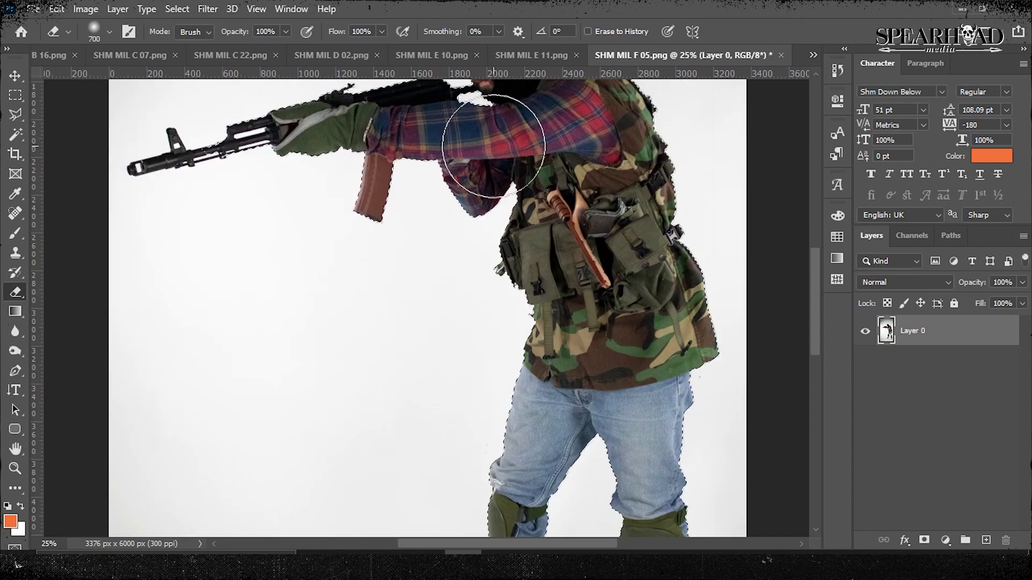
{"action": "scroll", "coordinate": [728, 337], "scroll_direction": "down", "scroll_amount": 10}
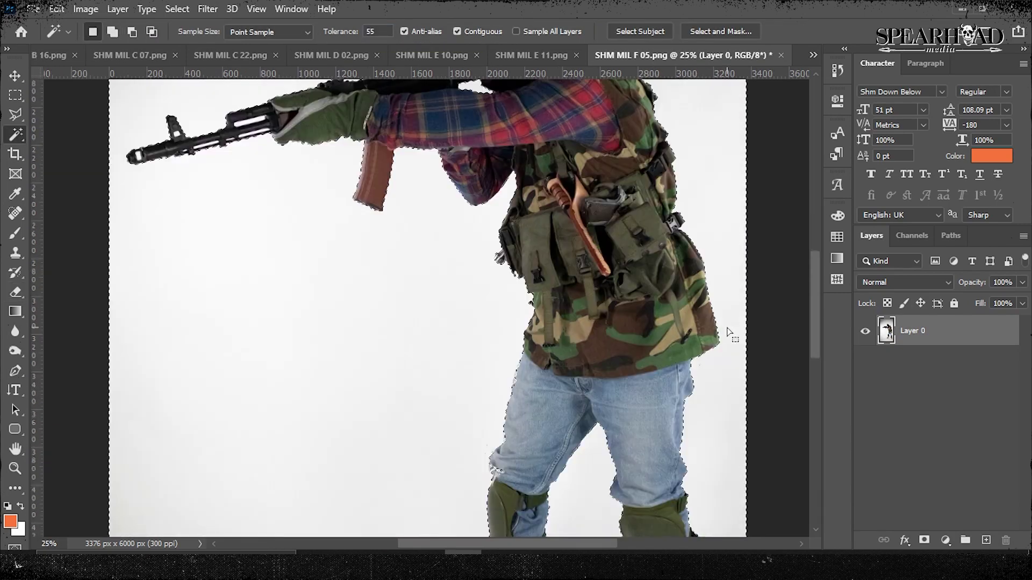
Step: Remove the white backdrop and grey boot shadows from the gunman photo
{"action": "left_click", "coordinate": [546, 412], "text": "shift"}
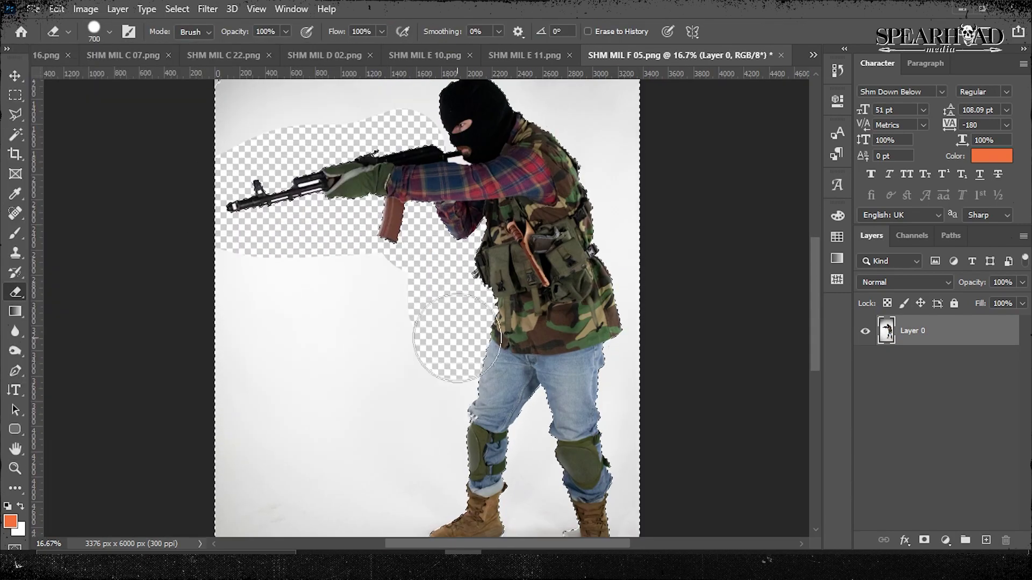
{"action": "scroll", "coordinate": [454, 337], "scroll_direction": "down", "scroll_amount": 3}
{"action": "left_click_drag", "start_coordinate": [427, 442], "coordinate": [656, 299]}
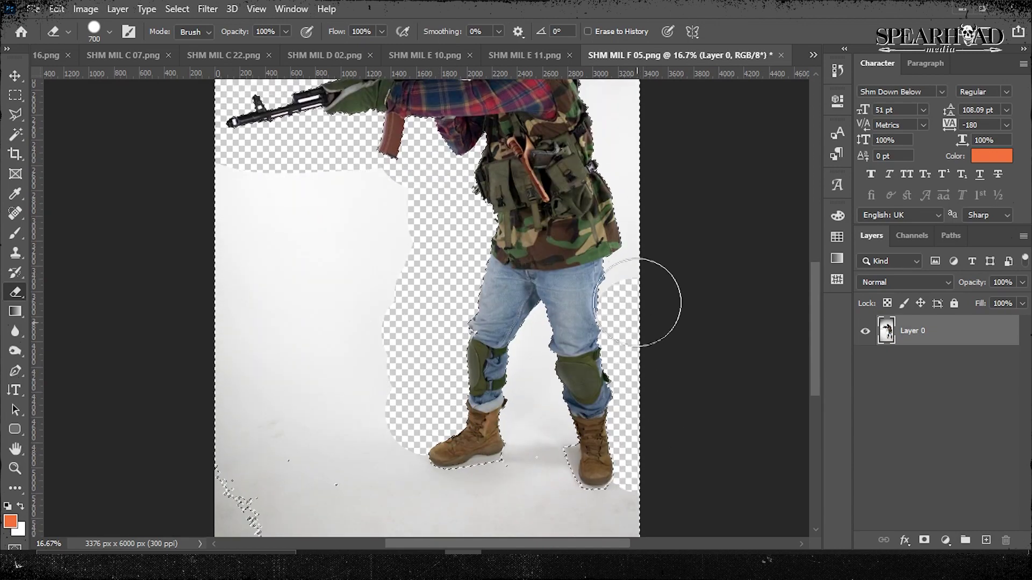
{"action": "scroll", "coordinate": [657, 299], "scroll_direction": "up", "scroll_amount": 3}
{"action": "mouse_move", "coordinate": [452, 266]}
{"action": "left_mouse_down"}
{"action": "mouse_move", "coordinate": [379, 292]}
{"action": "mouse_move", "coordinate": [266, 496]}
{"action": "left_mouse_up"}
{"action": "scroll", "coordinate": [542, 239], "scroll_direction": "down", "scroll_amount": 3}
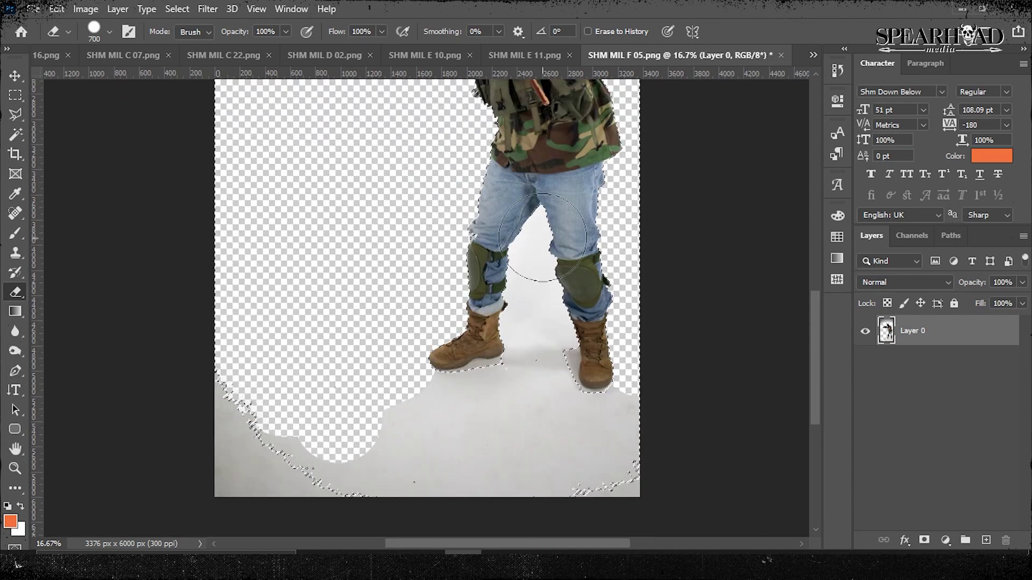
{"action": "left_click_drag", "start_coordinate": [532, 362], "coordinate": [332, 391]}
{"action": "scroll", "coordinate": [336, 472], "scroll_direction": "up", "scroll_amount": 3}
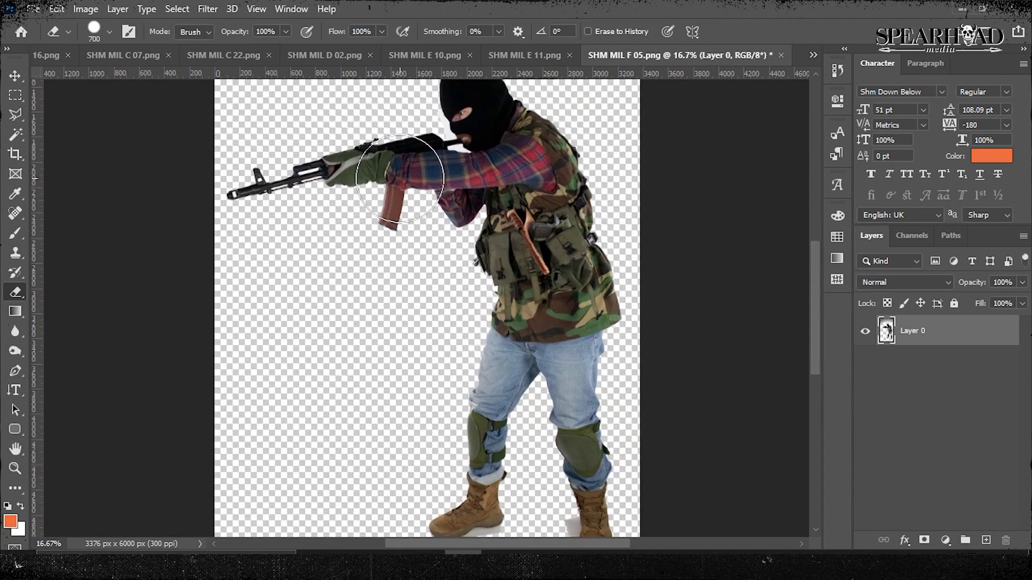
{"action": "scroll", "coordinate": [335, 472], "scroll_direction": "up", "scroll_amount": 3}
{"action": "scroll", "coordinate": [299, 392], "scroll_direction": "down", "scroll_amount": 3}
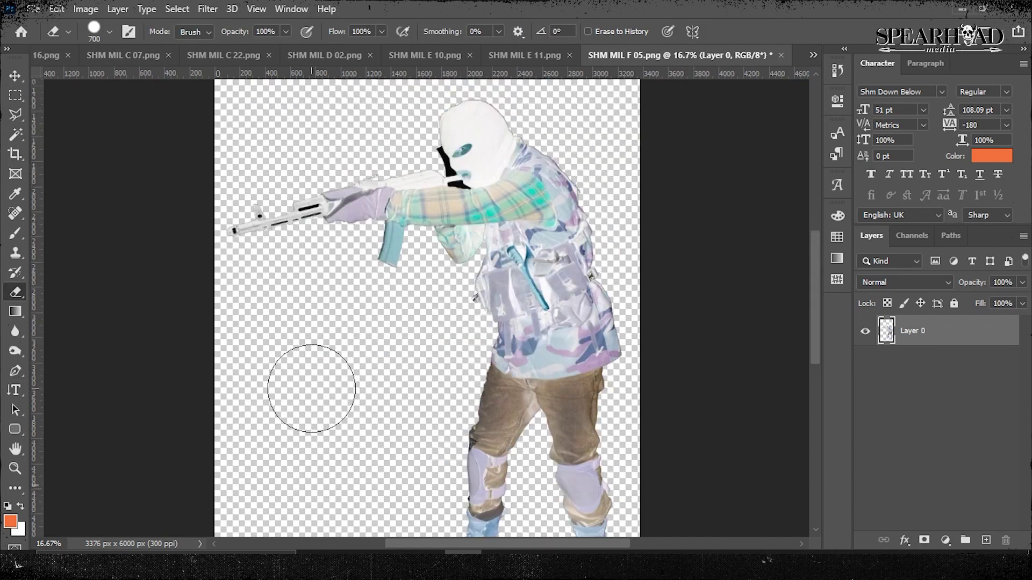
{"action": "key", "text": "w"}
{"action": "scroll", "coordinate": [174, 143], "scroll_direction": "up", "scroll_amount": 2, "text": "alt"}
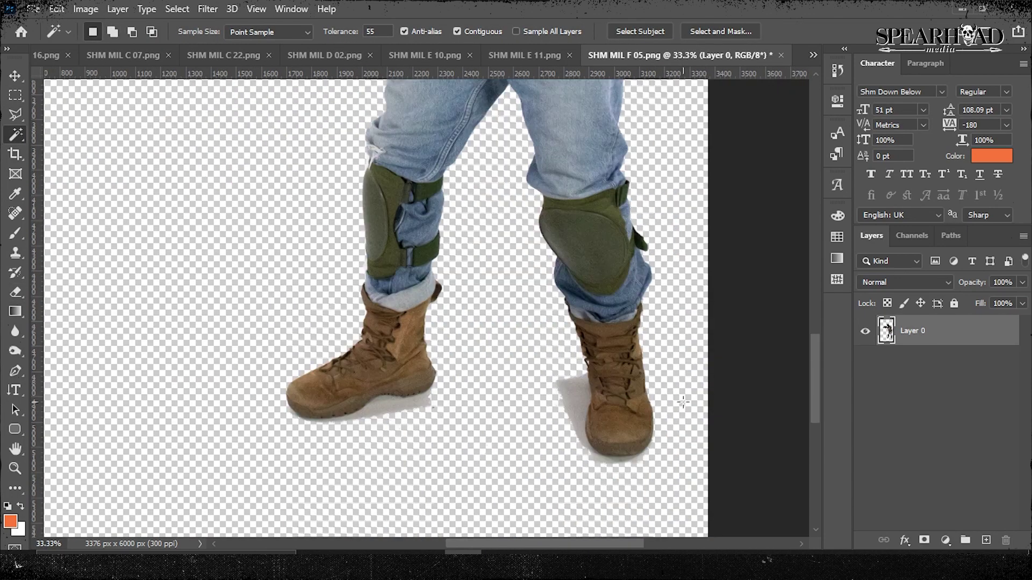
{"action": "left_click", "coordinate": [383, 332]}
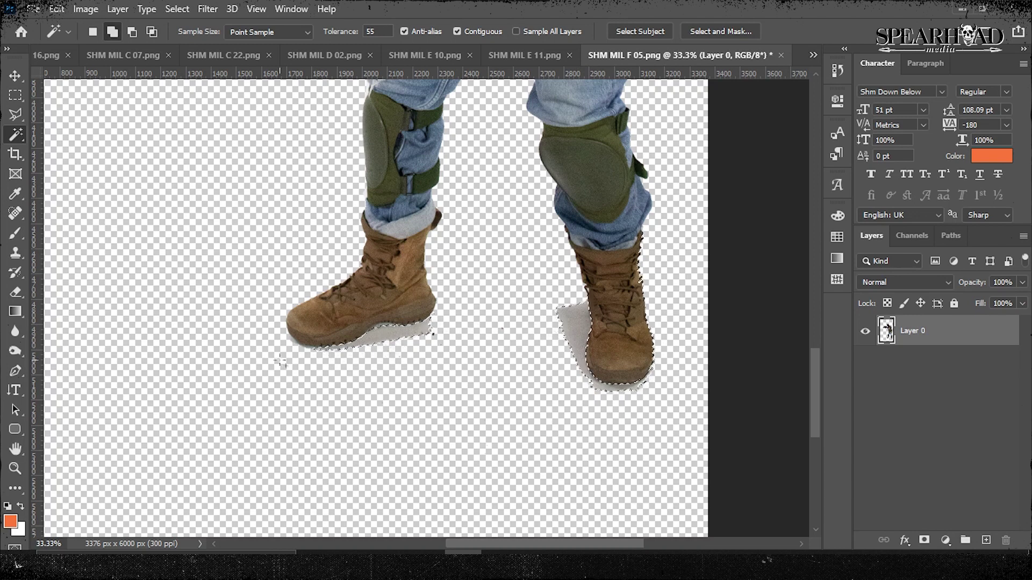
{"action": "key", "text": "Delete"}
{"action": "key", "text": "ctrl+d"}
{"action": "key", "text": "e"}
Step: Bring the cut-out gunman into the poster and shrink him beside the Humvee
{"action": "left_click", "coordinate": [812, 55]}
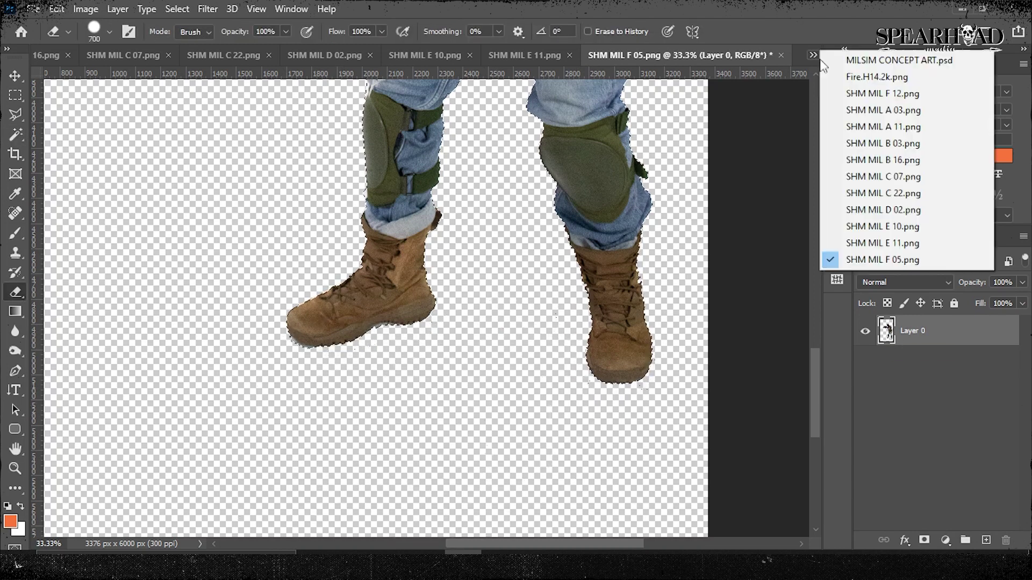
{"action": "left_click", "coordinate": [876, 72]}
{"action": "left_click_drag", "start_coordinate": [645, 81], "coordinate": [321, 244]}
{"action": "scroll", "coordinate": [960, 489], "scroll_direction": "down", "scroll_amount": 3}
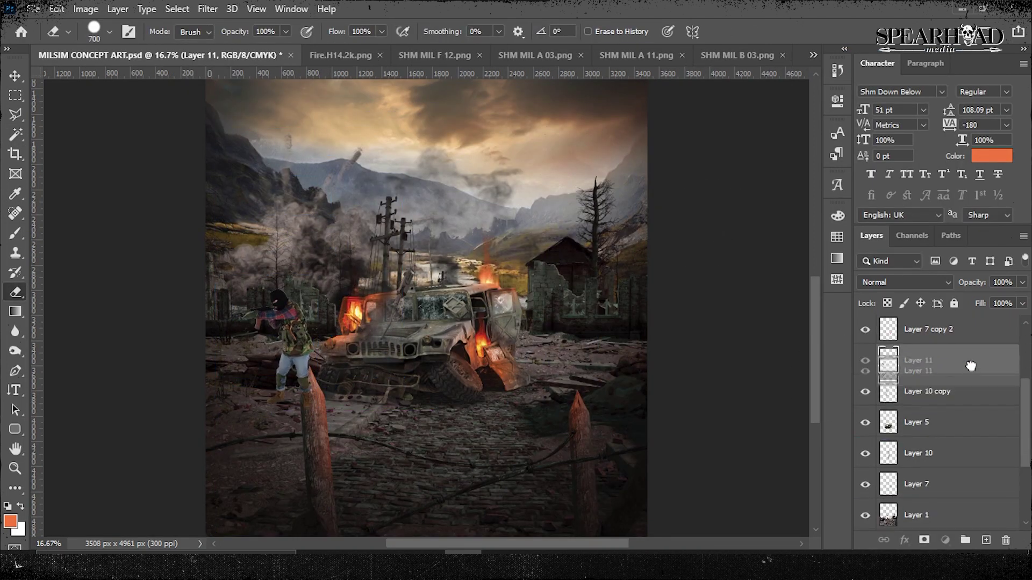
{"action": "key", "text": "ctrl+t"}
{"action": "left_click_drag", "start_coordinate": [272, 241], "coordinate": [271, 240]}
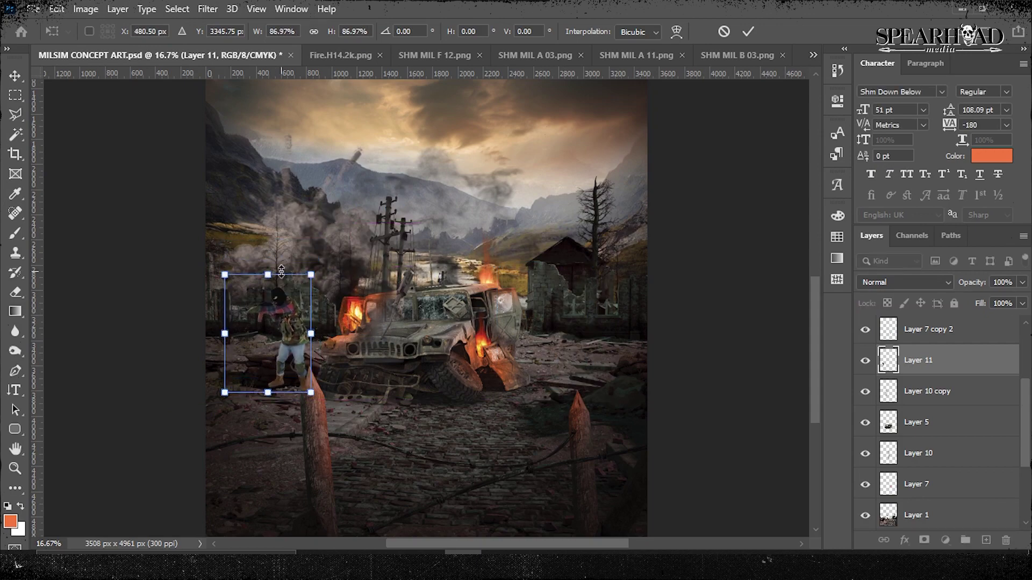
Step: Lower the gunman's opacity to 21% and begin outlining the sandbags
{"action": "key", "text": "Return"}
{"action": "key", "text": "ctrl+plus"}
{"action": "key", "text": "ctrl+plus"}
{"action": "left_click", "coordinate": [956, 280]}
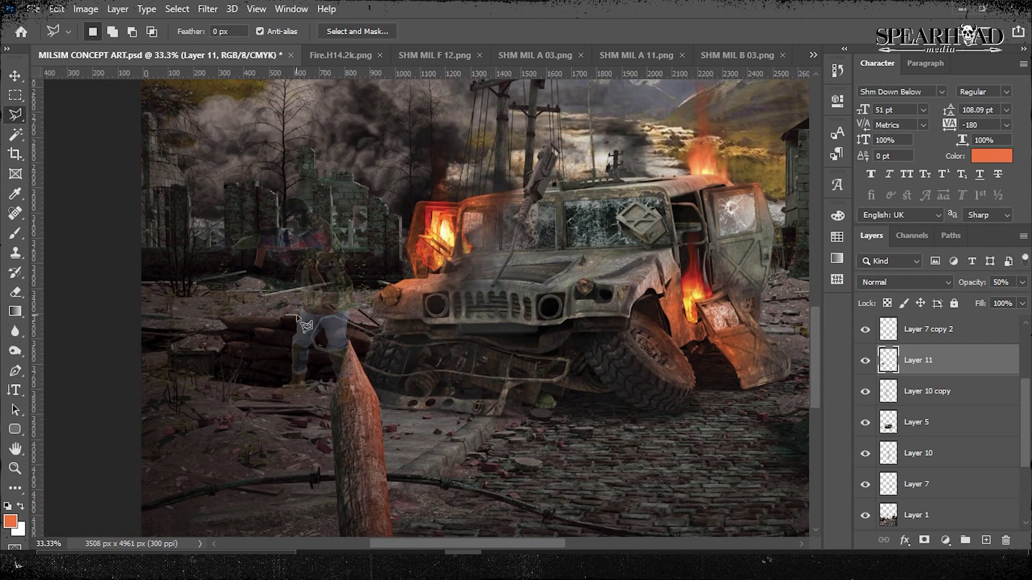
{"action": "scroll", "coordinate": [305, 324], "scroll_direction": "up", "scroll_amount": 6}
{"action": "type", "text": "21"}
{"action": "key", "text": "Return"}
{"action": "key", "text": "Return"}
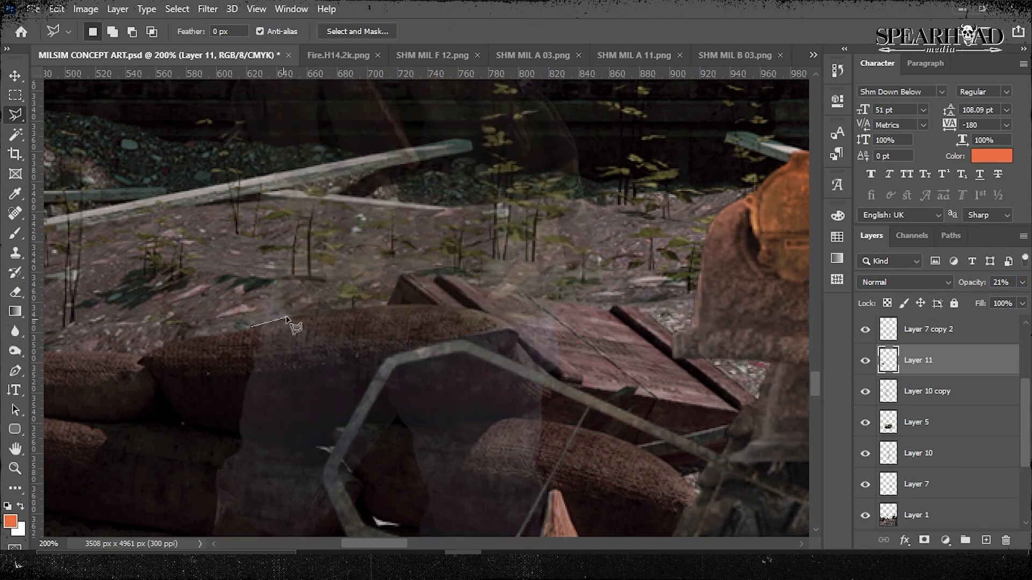
{"action": "scroll", "coordinate": [611, 318], "scroll_direction": "down", "scroll_amount": 3}
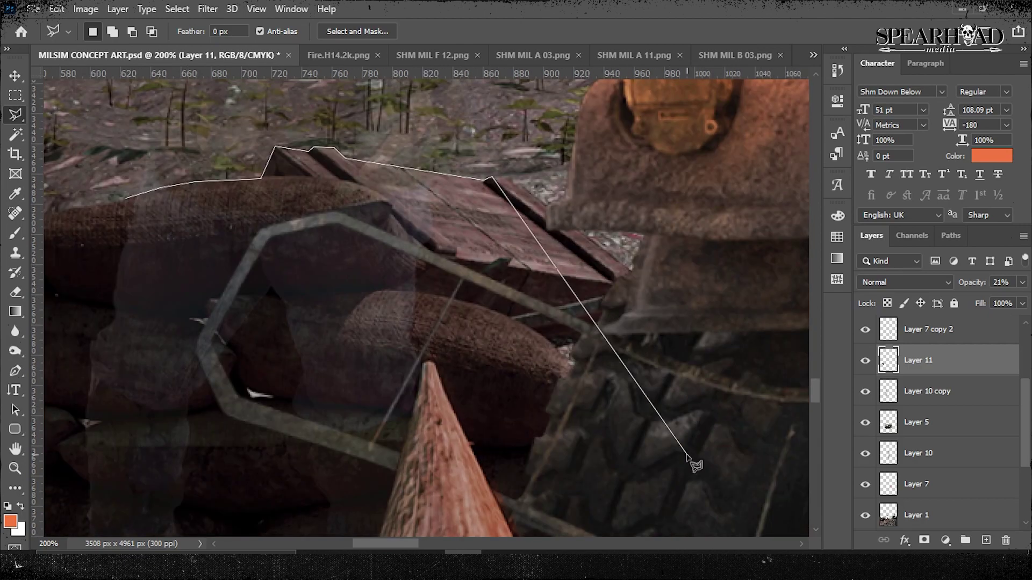
{"action": "left_click", "coordinate": [692, 422]}
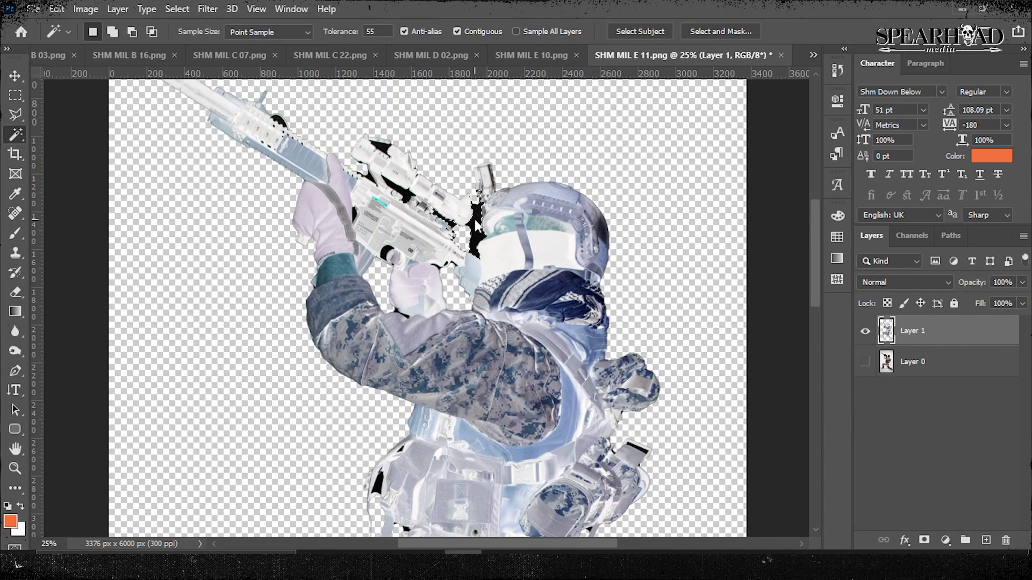
{"action": "scroll", "coordinate": [668, 370], "scroll_direction": "down", "scroll_amount": 3}
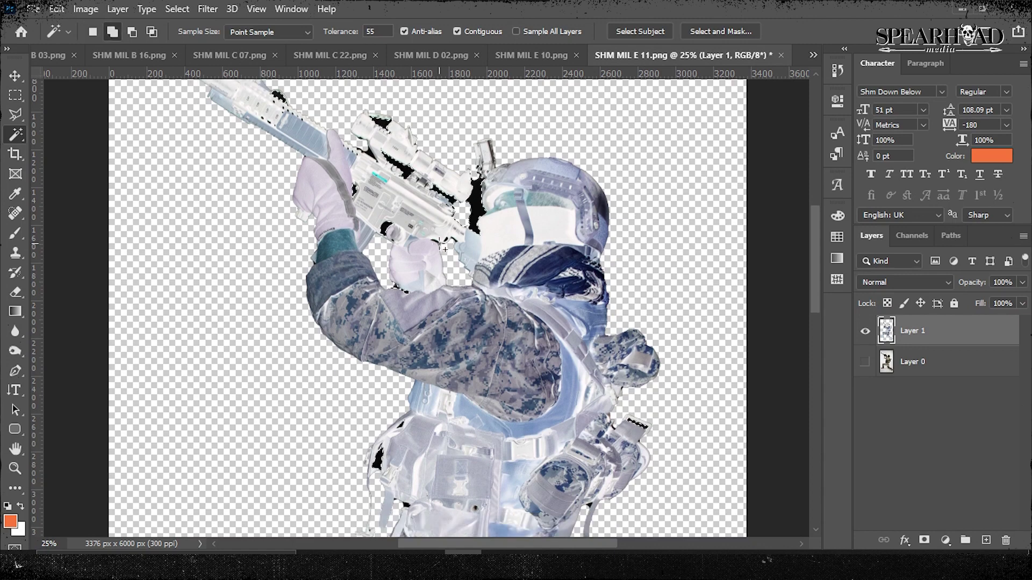
{"action": "scroll", "coordinate": [613, 338], "scroll_direction": "down", "scroll_amount": 4}
{"action": "scroll", "coordinate": [543, 307], "scroll_direction": "down", "scroll_amount": 3}
{"action": "scroll", "coordinate": [623, 370], "scroll_direction": "up", "scroll_amount": 4}
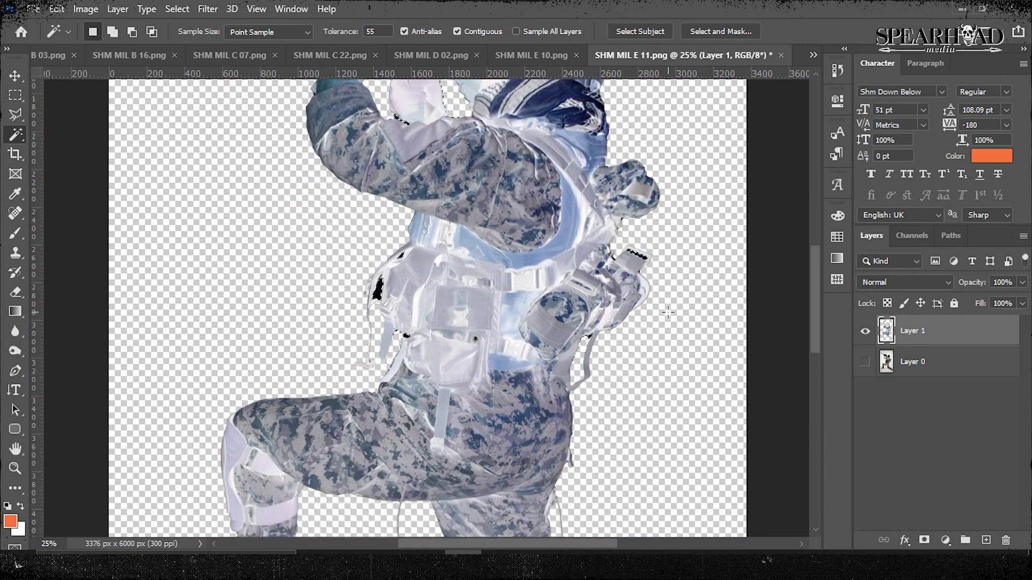
{"action": "scroll", "coordinate": [668, 313], "scroll_direction": "up", "scroll_amount": 4}
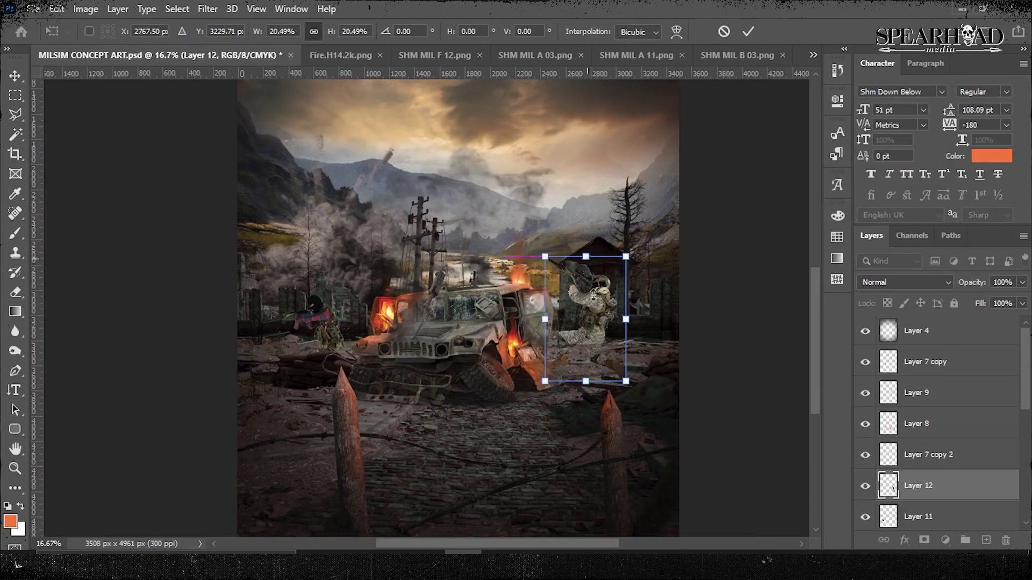
Step: Commit the kneeling soldier's placement and set its opacity to 50%
{"action": "key", "text": "ctrl+plus"}
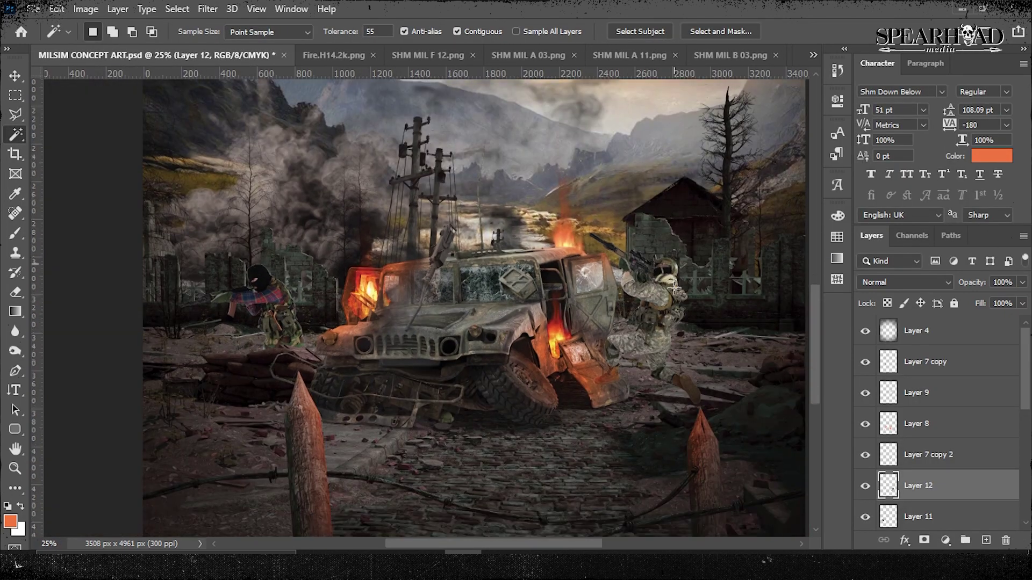
{"action": "key", "text": "Return"}
{"action": "key", "text": "w"}
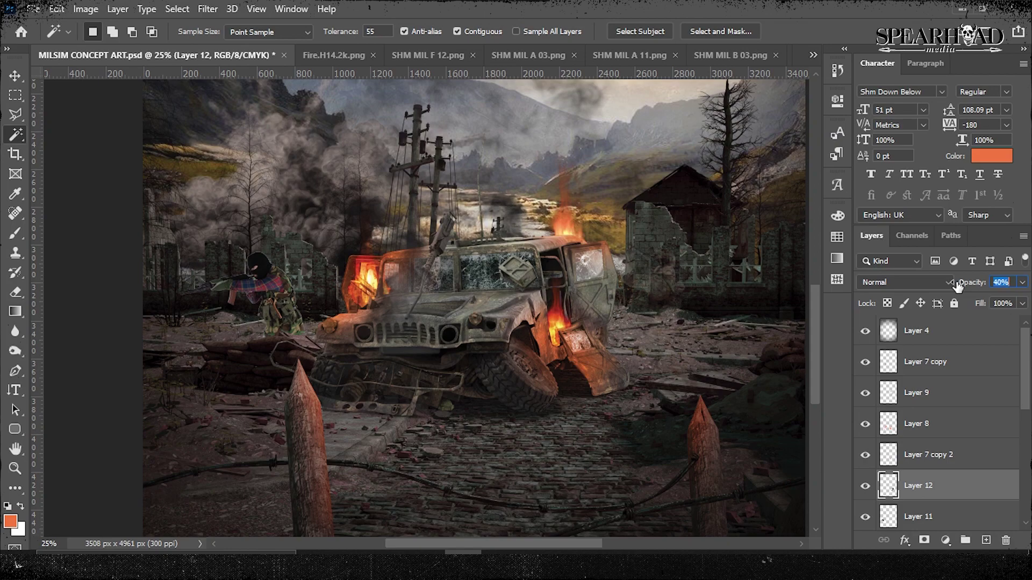
{"action": "left_click_drag", "start_coordinate": [957, 285], "coordinate": [965, 286]}
{"action": "scroll", "coordinate": [694, 326], "scroll_direction": "up", "scroll_amount": 2}
Step: Pick the Polygonal Lasso and switch to the gas-mask soldier photo
{"action": "key", "text": "l"}
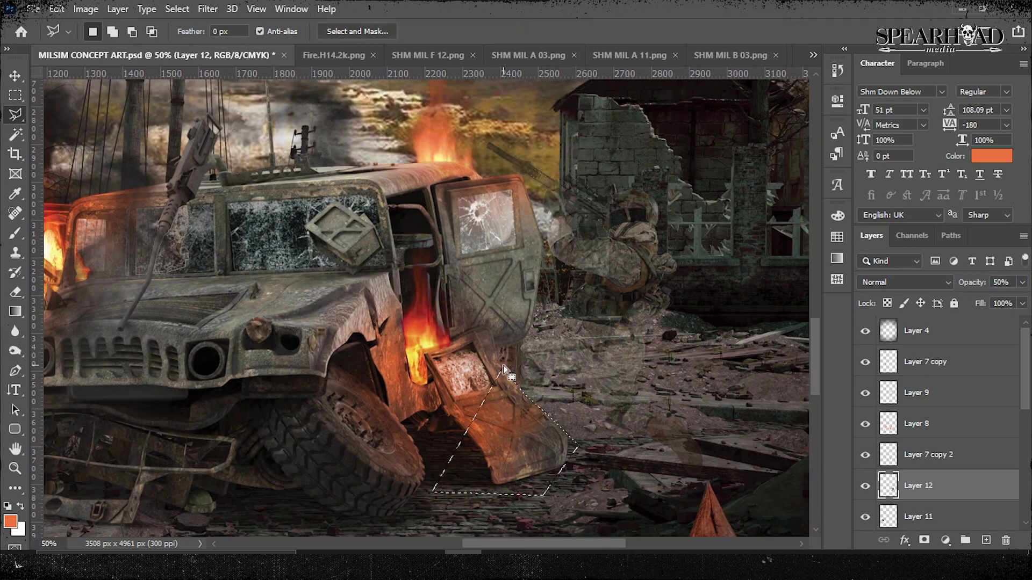
{"action": "key", "text": "0"}
{"action": "scroll", "coordinate": [624, 318], "scroll_direction": "down", "scroll_amount": 4}
{"action": "left_click", "coordinate": [468, 55]}
Step: Cut the gas-mask soldier from his white backdrop onto his own layer with the Magic Wand
{"action": "left_click", "coordinate": [556, 50]}
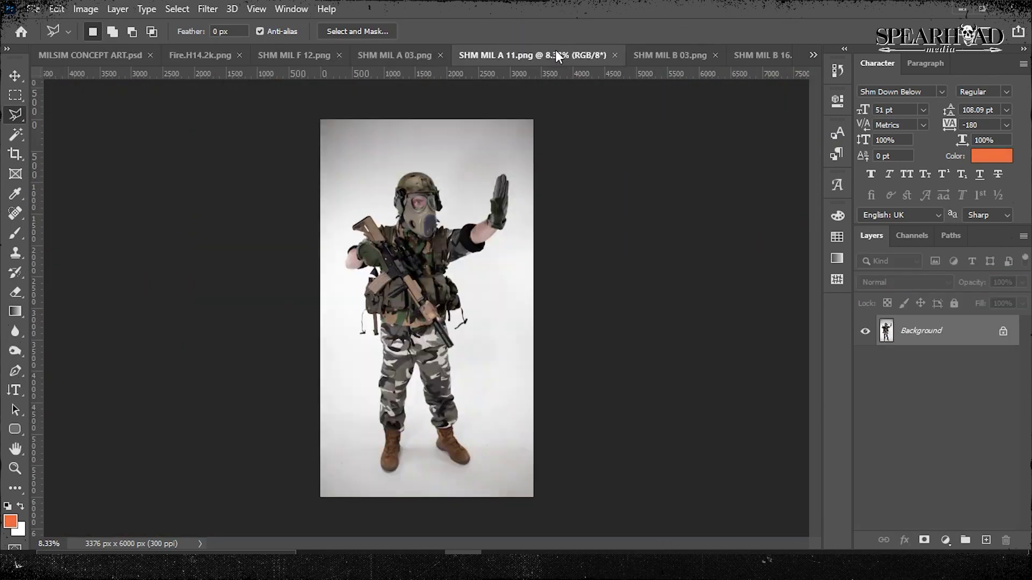
{"action": "key", "text": "w"}
{"action": "key", "text": "ctrl+l"}
{"action": "key", "text": "Escape"}
{"action": "left_click", "coordinate": [370, 173]}
{"action": "key", "text": "ctrl+shift+i"}
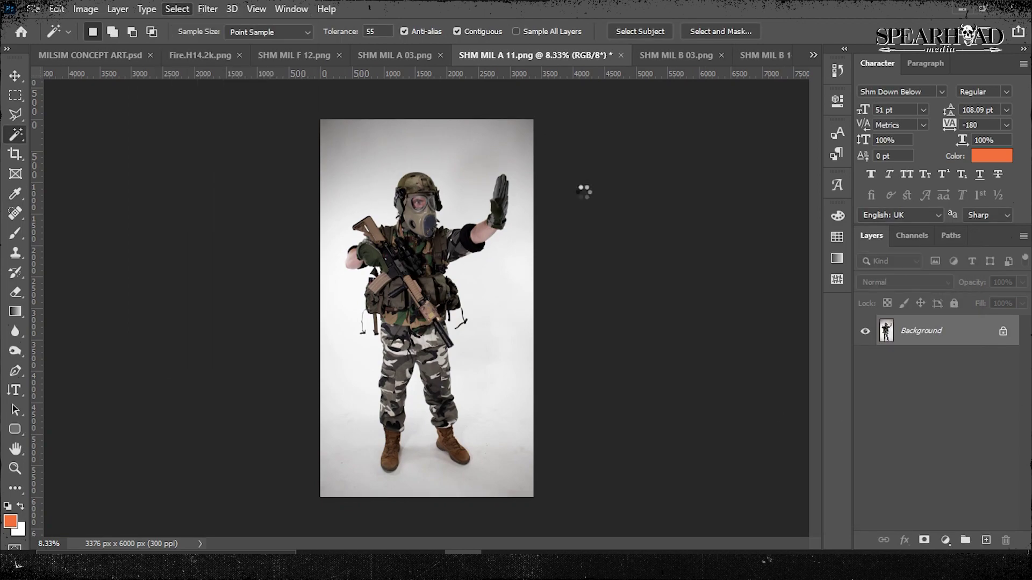
{"action": "scroll", "coordinate": [583, 192], "scroll_direction": "up", "scroll_amount": 2}
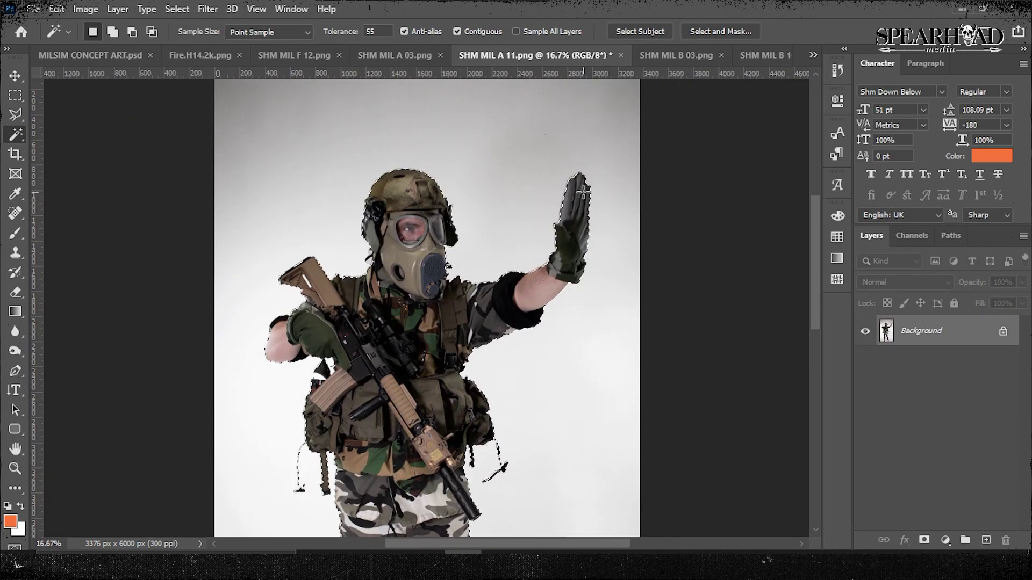
{"action": "scroll", "coordinate": [468, 177], "scroll_direction": "up", "scroll_amount": 3}
{"action": "key", "text": "shift+w"}
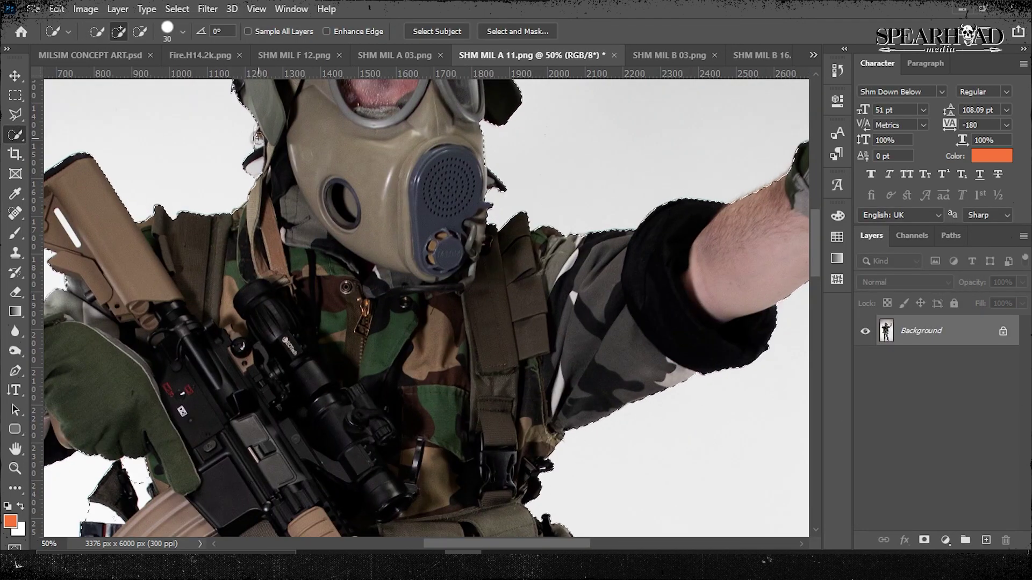
{"action": "scroll", "coordinate": [720, 354], "scroll_direction": "down", "scroll_amount": 10}
{"action": "scroll", "coordinate": [720, 355], "scroll_direction": "left", "scroll_amount": 5}
{"action": "key", "text": "ctrl+j"}
{"action": "left_click", "coordinate": [865, 361]}
{"action": "key", "text": "ctrl+0"}
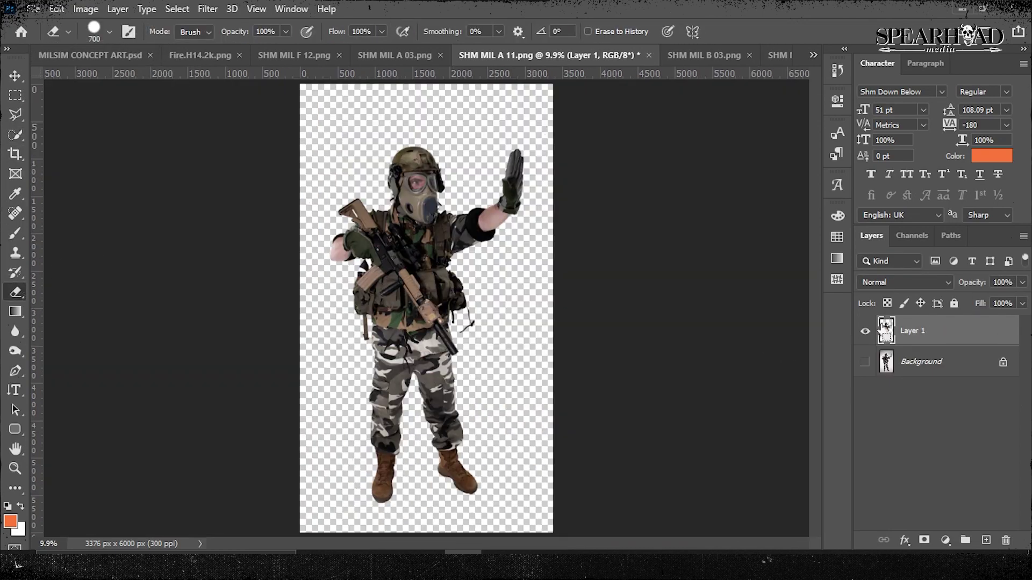
Step: Paste the soldier into MILSIM CONCEPT ART, scaled in front of the Humvee, above Layer 7 copy
{"action": "left_click", "coordinate": [89, 55]}
{"action": "key", "text": "ctrl+v"}
{"action": "key", "text": "ctrl+t"}
{"action": "left_click_drag", "start_coordinate": [230, 473], "coordinate": [314, 500]}
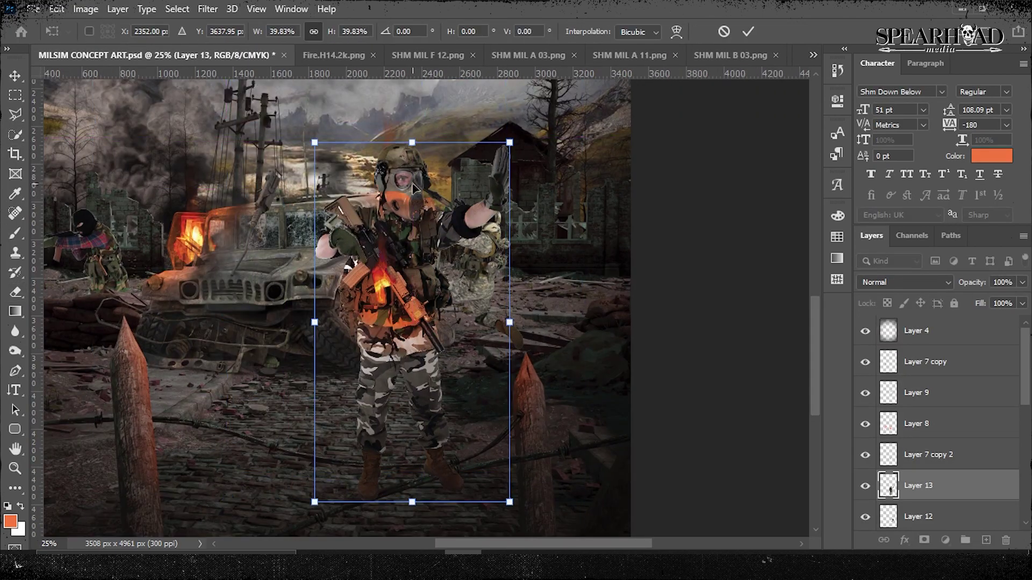
{"action": "left_click_drag", "start_coordinate": [403, 323], "coordinate": [283, 363]}
{"action": "key", "text": "Return"}
{"action": "left_click_drag", "start_coordinate": [917, 486], "coordinate": [917, 362]}
Step: Erase the soldier's edges, stretch him taller and recentre him; close his photo
{"action": "key", "text": "ctrl+minus"}
{"action": "key", "text": "e"}
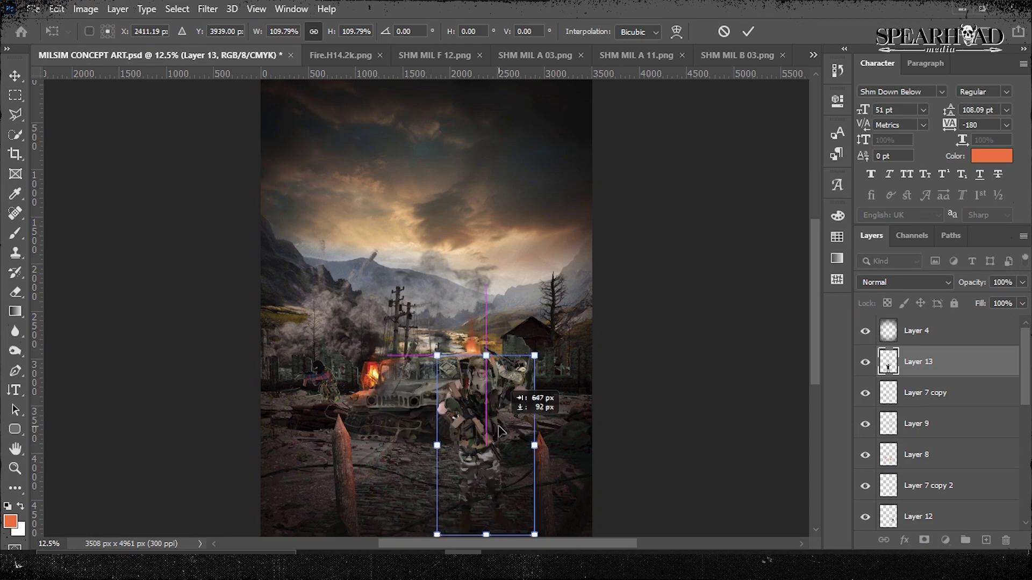
{"action": "key", "text": "Return"}
{"action": "key", "text": "ctrl+plus"}
{"action": "key", "text": "e"}
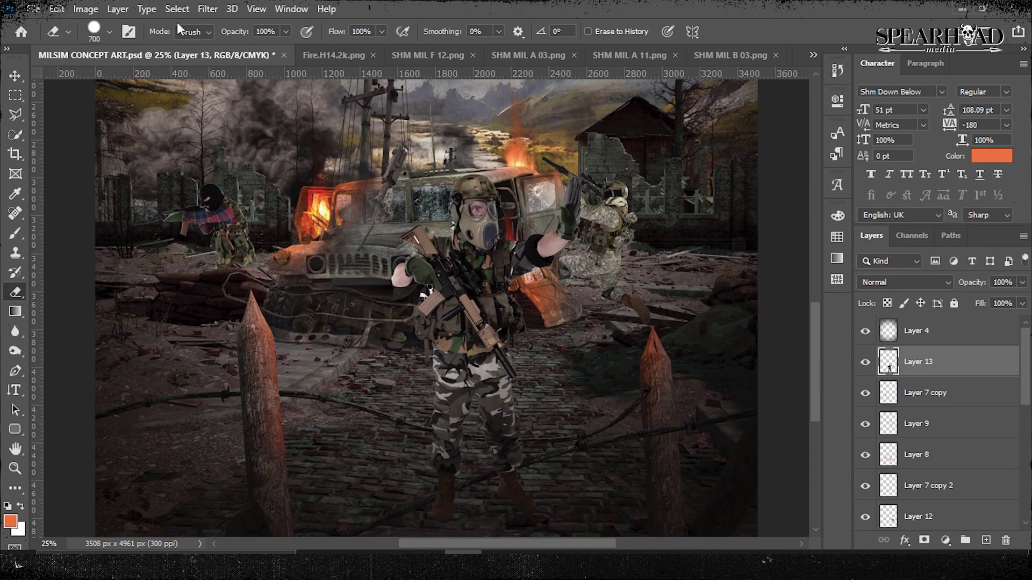
{"action": "key", "text": "ctrl+t"}
{"action": "left_click_drag", "start_coordinate": [487, 196], "coordinate": [487, 186]}
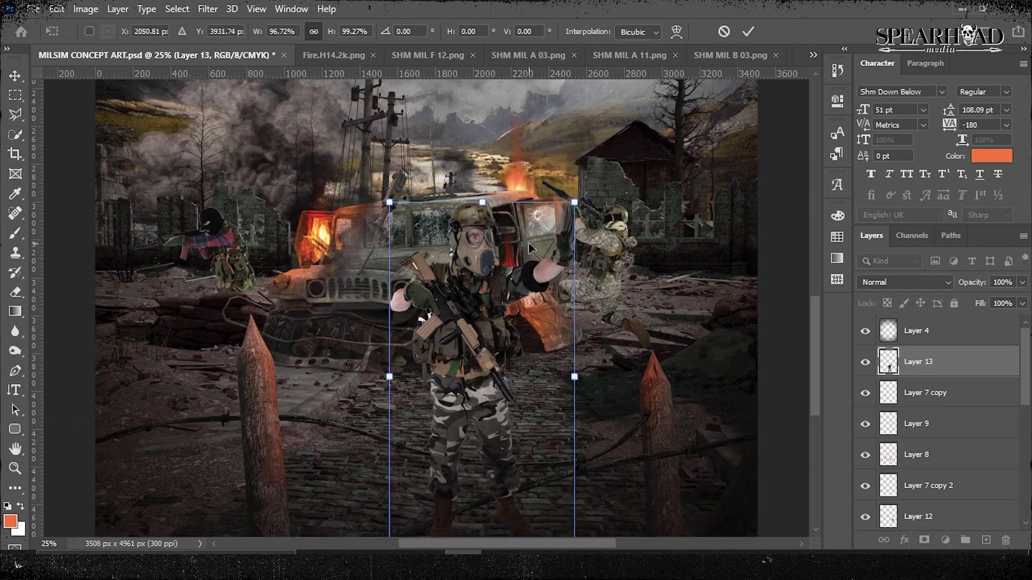
{"action": "left_click_drag", "start_coordinate": [497, 242], "coordinate": [467, 226]}
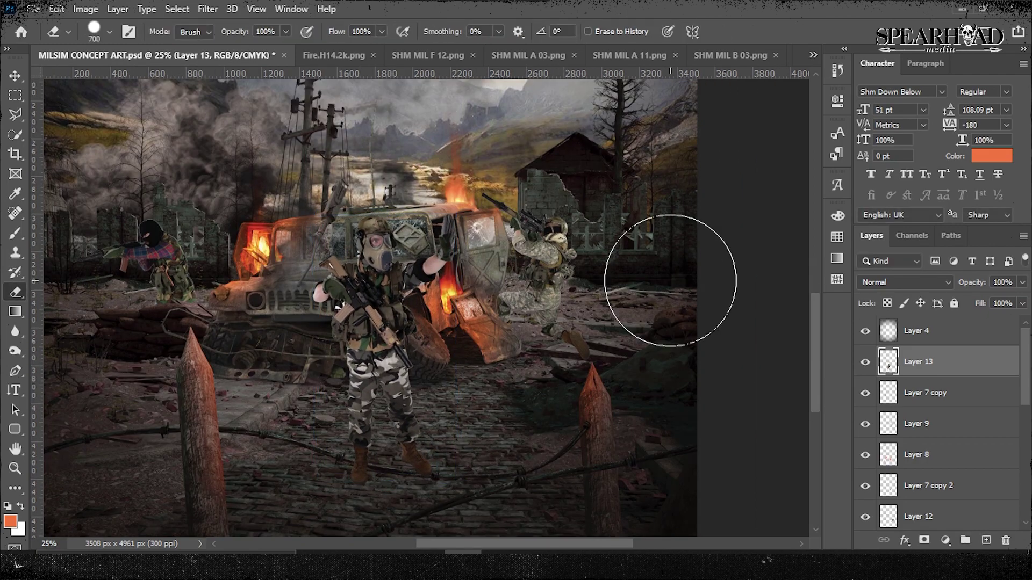
{"action": "left_click", "coordinate": [629, 54]}
{"action": "key", "text": "ctrl+w"}
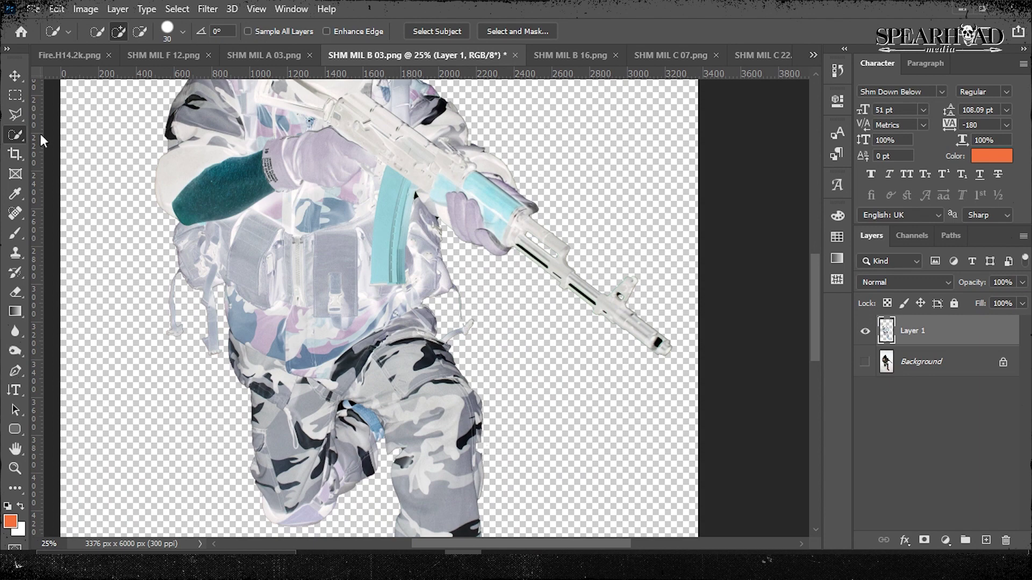
{"action": "scroll", "coordinate": [637, 331], "scroll_direction": "down", "scroll_amount": 5}
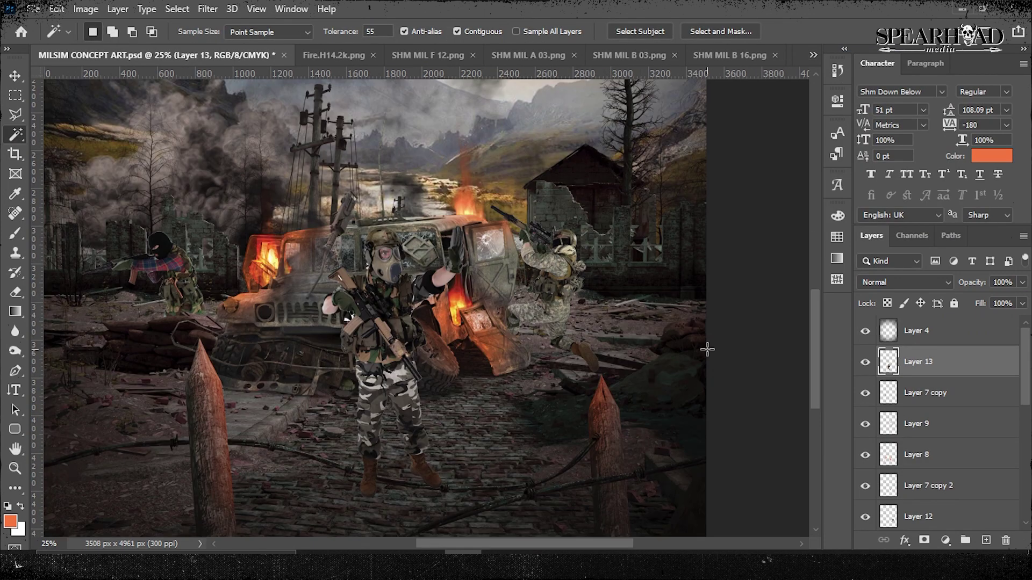
Step: Paste the balaclava soldier into the poster, shrunk and placed right of the Humvee
{"action": "key", "text": "ctrl+v"}
{"action": "key", "text": "ctrl+t"}
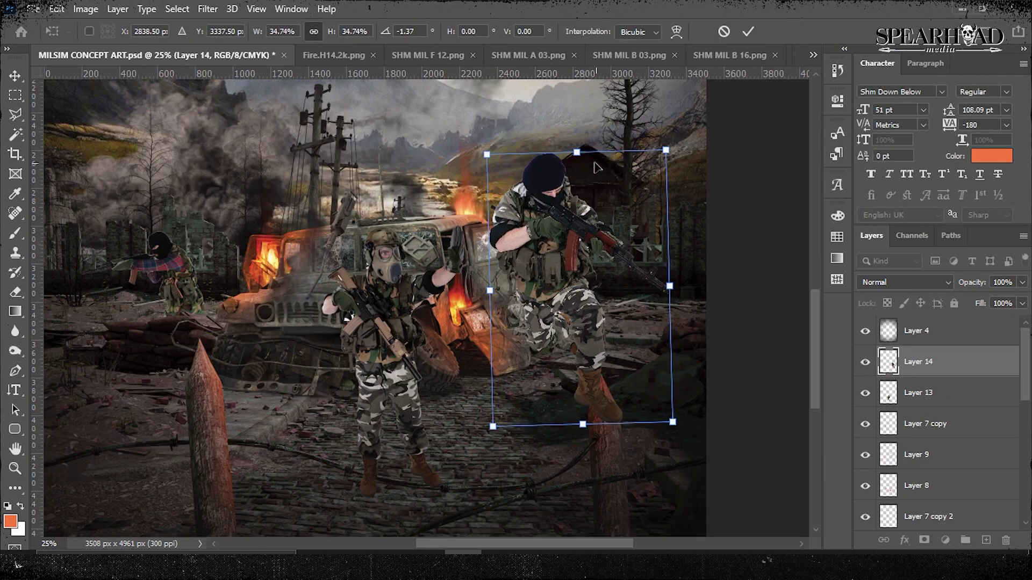
{"action": "left_click_drag", "start_coordinate": [625, 243], "coordinate": [637, 277]}
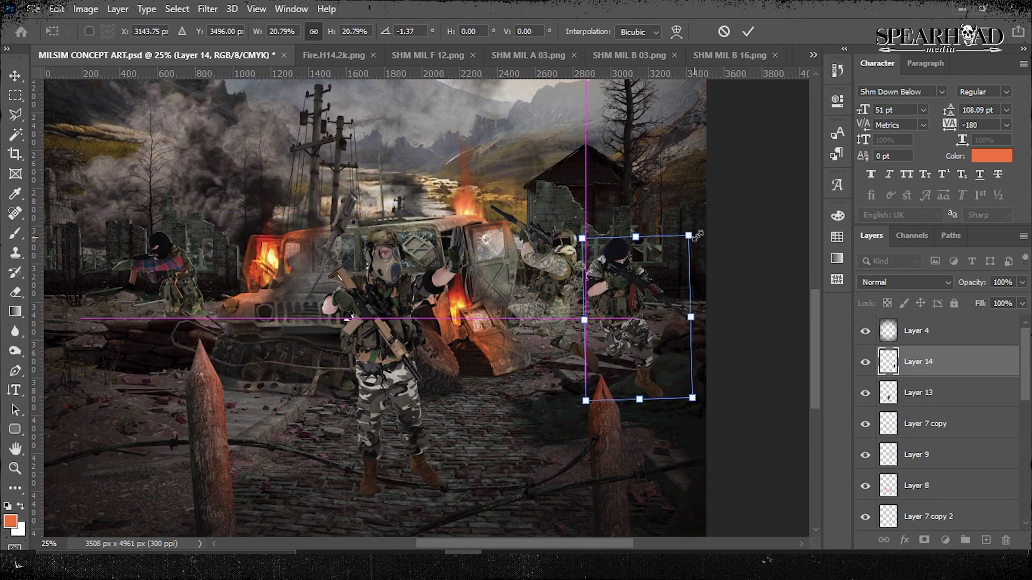
{"action": "key", "text": "Return"}
{"action": "key", "text": "l"}
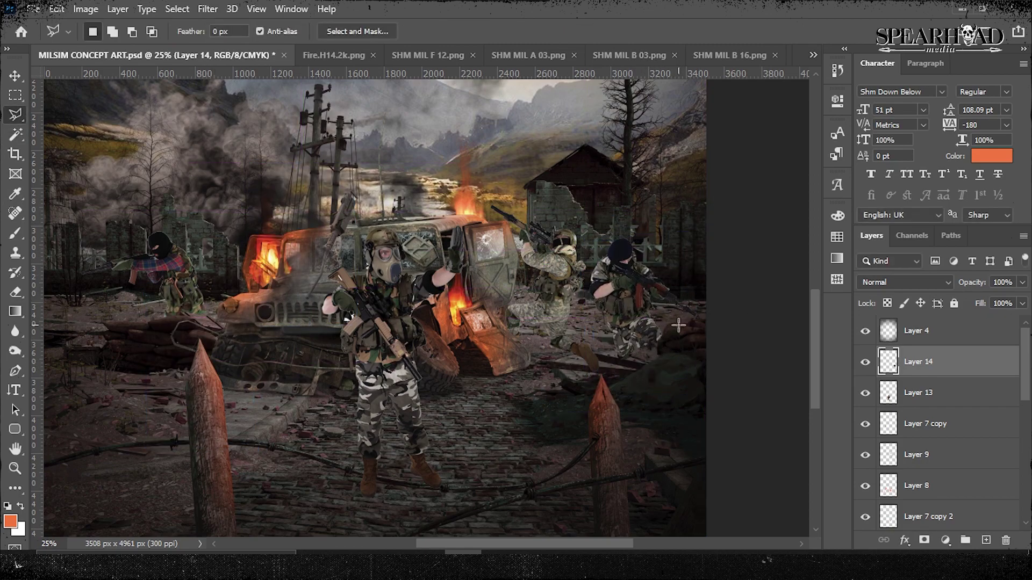
Step: Tilt the balaclava soldier slightly and clean his edges with a smaller eraser
{"action": "key", "text": "ctrl+minus"}
{"action": "key", "text": "ctrl+t"}
{"action": "left_click_drag", "start_coordinate": [524, 274], "coordinate": [512, 290]}
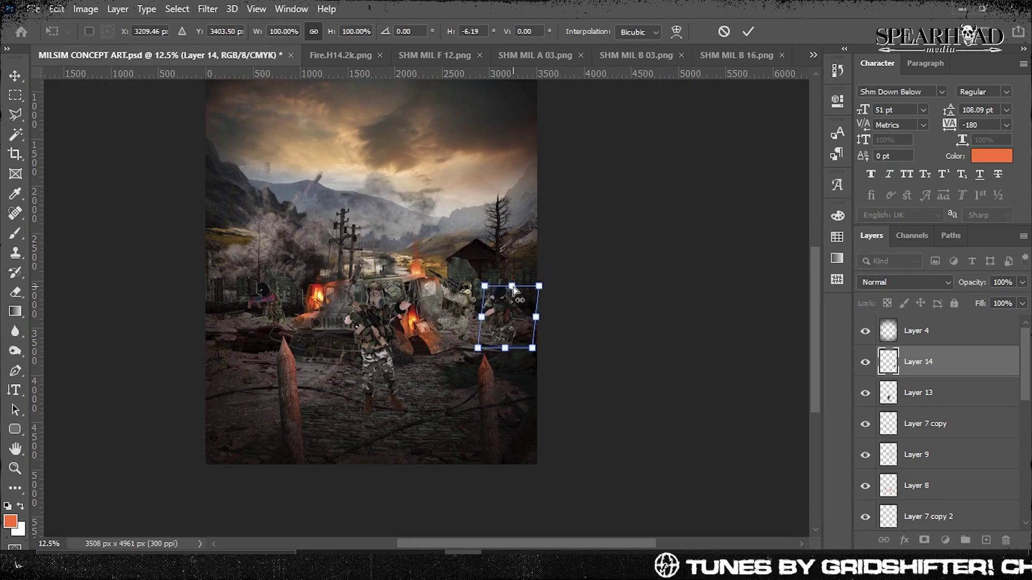
{"action": "key", "text": "Return"}
{"action": "key", "text": "ctrl+plus"}
{"action": "key", "text": "ctrl+plus"}
{"action": "key", "text": "ctrl+plus"}
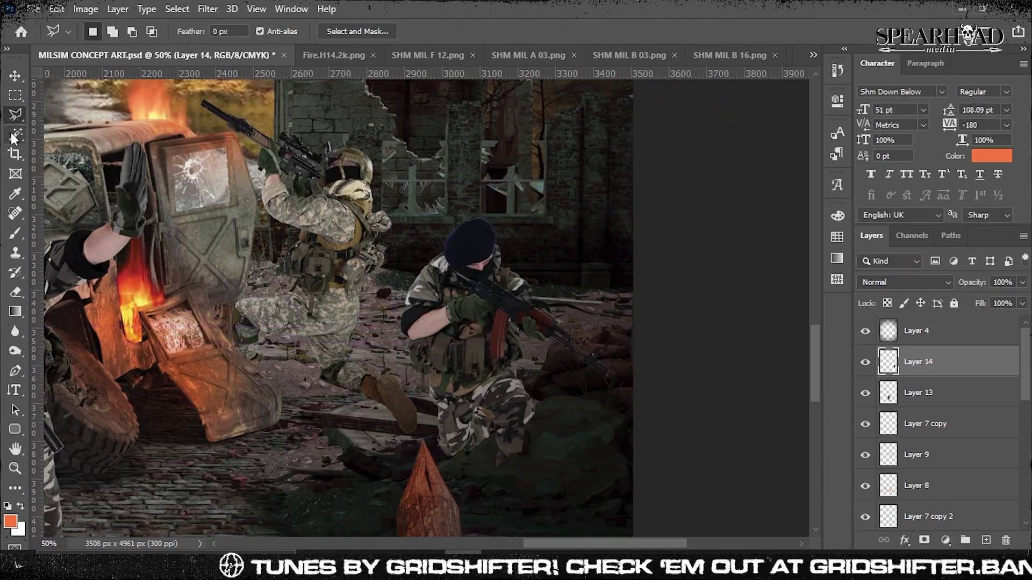
{"action": "key", "text": "e"}
{"action": "key", "text": "bracketleft"}
{"action": "key", "text": "bracketleft"}
{"action": "key", "text": "bracketleft"}
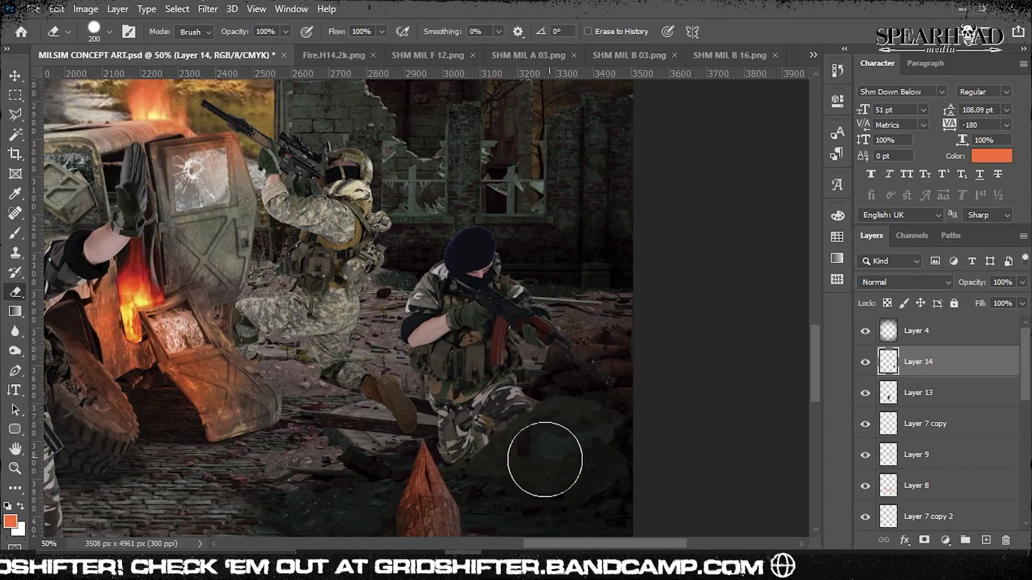
Step: Close the balaclava soldier photo and bring up the next soldier photo
{"action": "key", "text": "ctrl+minus"}
{"action": "key", "text": "ctrl+minus"}
{"action": "key", "text": "ctrl+minus"}
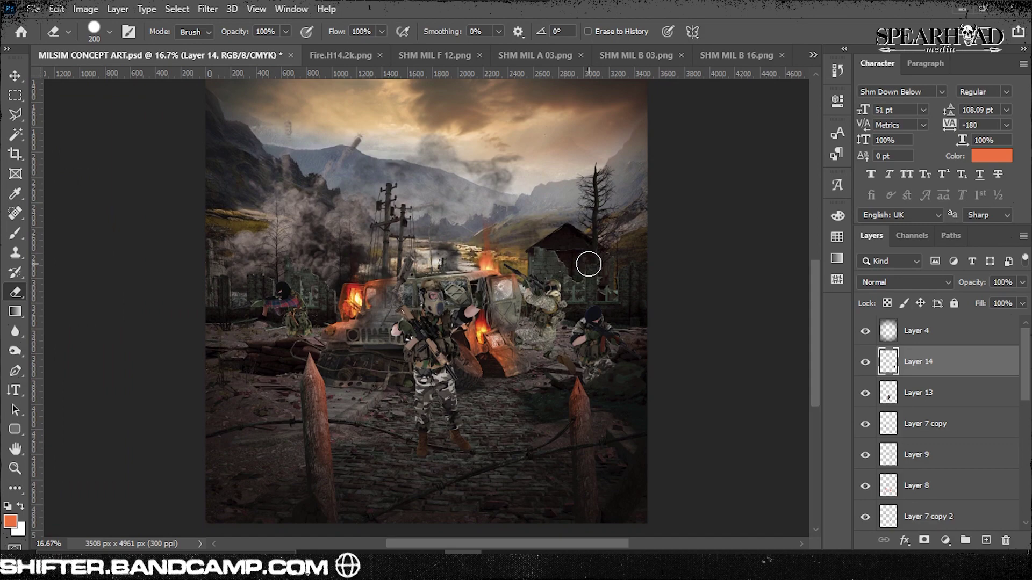
{"action": "left_click", "coordinate": [552, 55]}
{"action": "key", "text": "ctrl+w"}
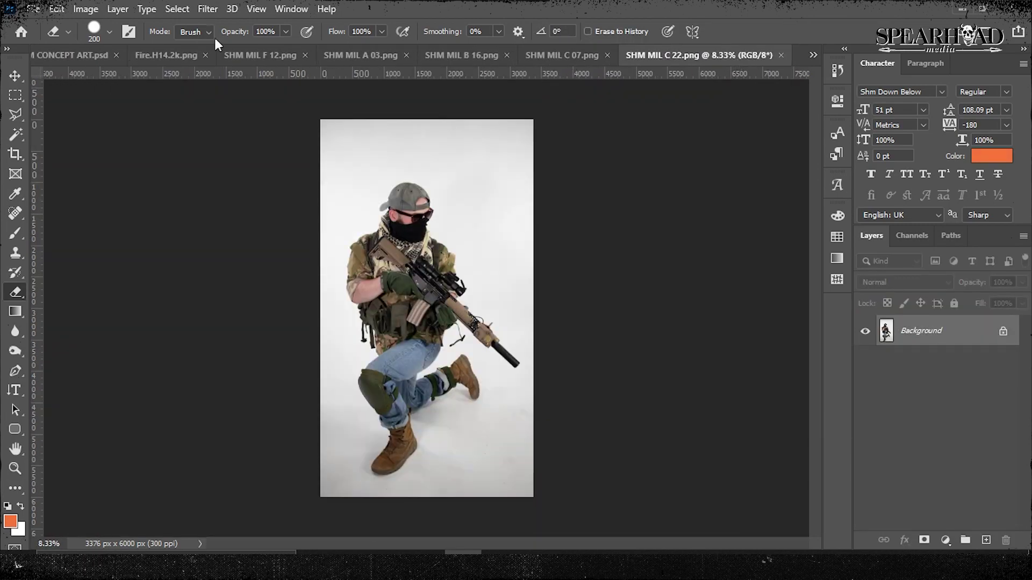
Step: Copy the capped soldier onto his own layer, checking for leftover backdrop with a temporary colour inversion
{"action": "key", "text": "ctrl+plus"}
{"action": "key", "text": "ctrl+plus"}
{"action": "key", "text": "ctrl+plus"}
{"action": "key", "text": "ctrl+plus"}
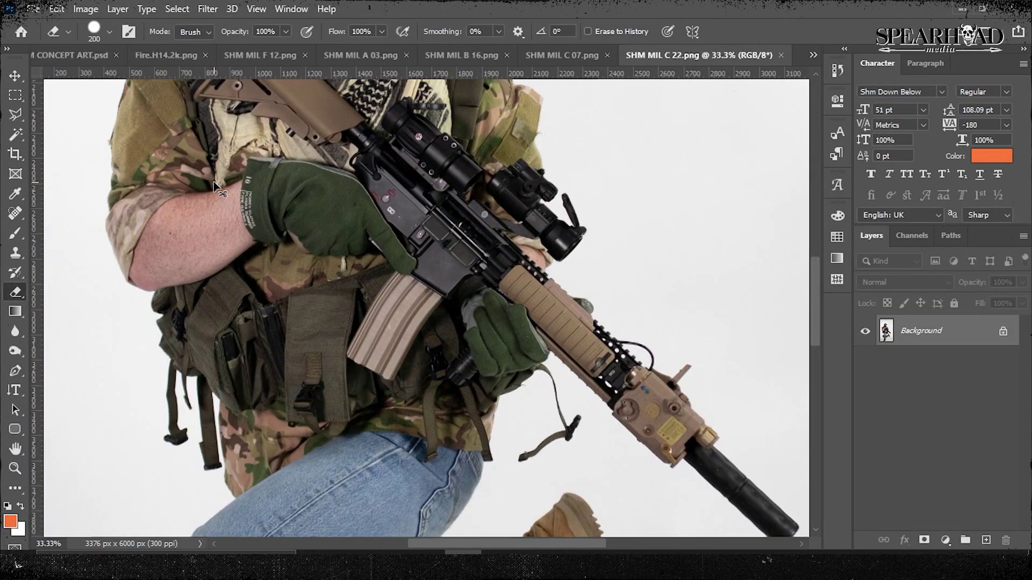
{"action": "key", "text": "ctrl+plus"}
{"action": "key", "text": "ctrl+j"}
{"action": "scroll", "coordinate": [363, 231], "scroll_direction": "down", "scroll_amount": 10}
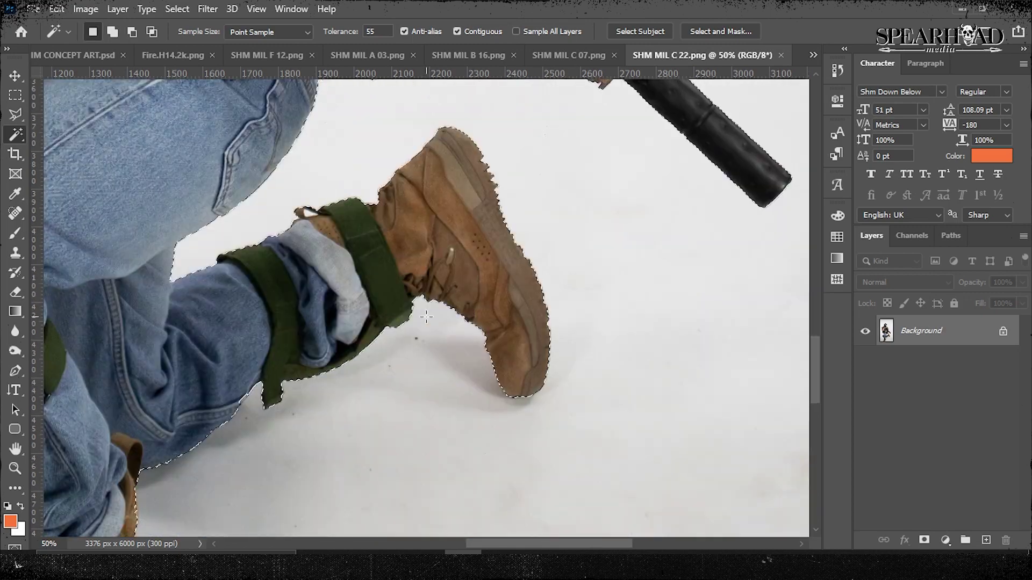
{"action": "scroll", "coordinate": [362, 231], "scroll_direction": "up", "scroll_amount": 15}
{"action": "left_click", "coordinate": [866, 362]}
{"action": "key", "text": "ctrl+i"}
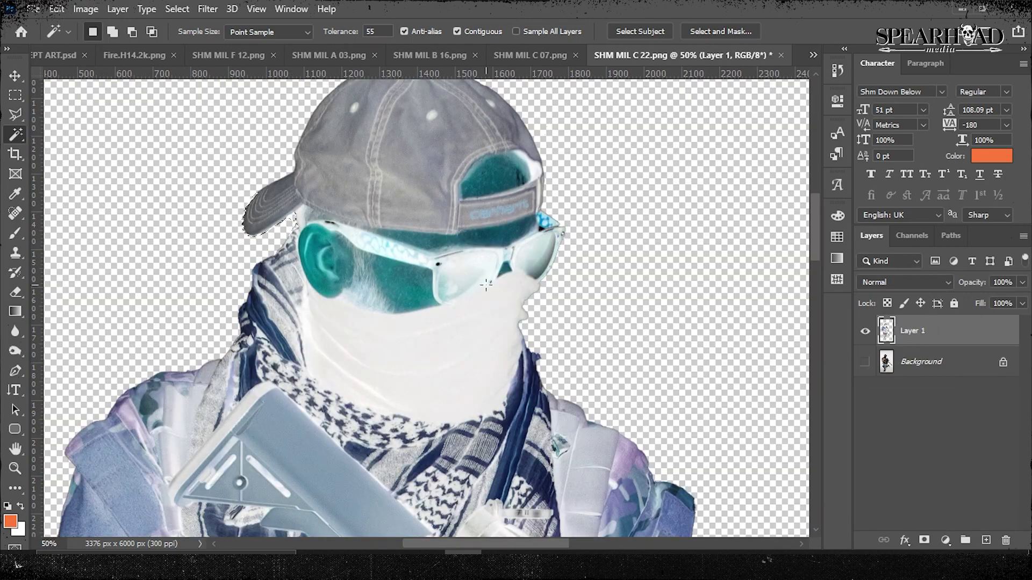
{"action": "scroll", "coordinate": [690, 331], "scroll_direction": "down", "scroll_amount": 5}
{"action": "scroll", "coordinate": [689, 331], "scroll_direction": "right", "scroll_amount": 2}
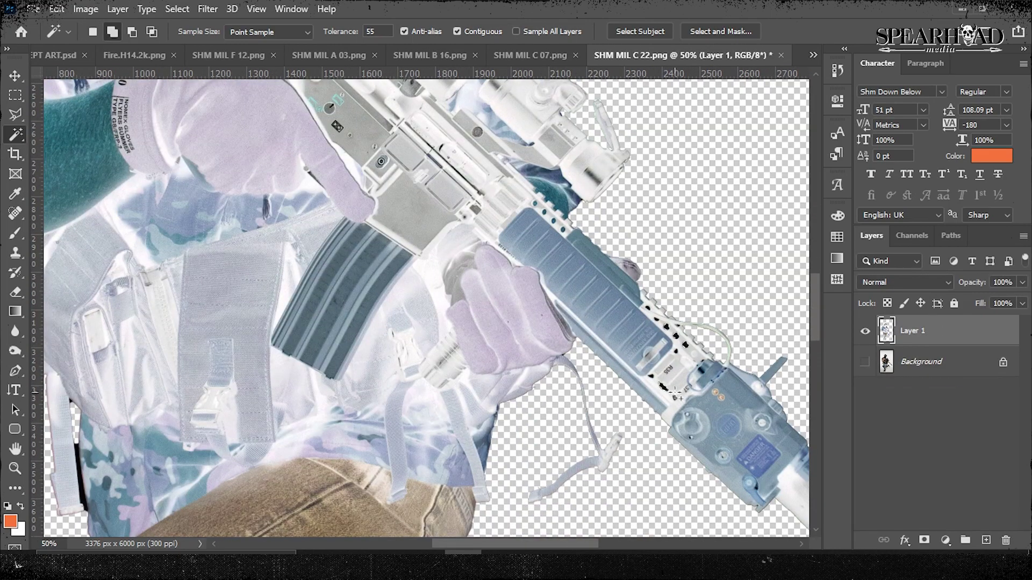
{"action": "scroll", "coordinate": [323, 332], "scroll_direction": "down", "scroll_amount": 10}
{"action": "scroll", "coordinate": [323, 332], "scroll_direction": "up", "scroll_amount": 5}
{"action": "scroll", "coordinate": [323, 332], "scroll_direction": "down", "scroll_amount": 5}
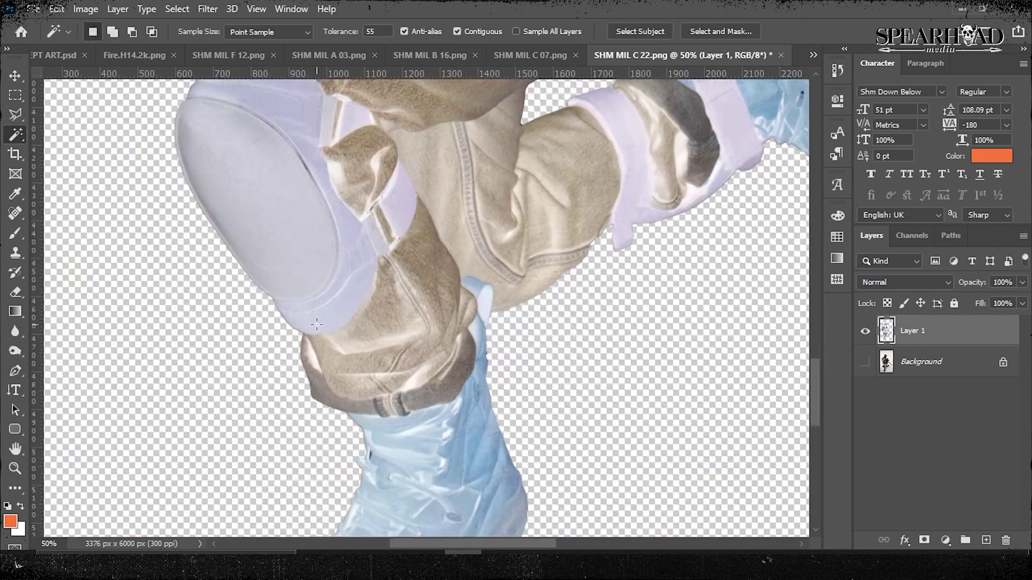
{"action": "key", "text": "ctrl+0"}
{"action": "key", "text": "ctrl+i"}
Step: Bring the capped soldier into the poster, shrunk beside the left wooden stake
{"action": "left_click_drag", "start_coordinate": [317, 331], "coordinate": [649, 209]}
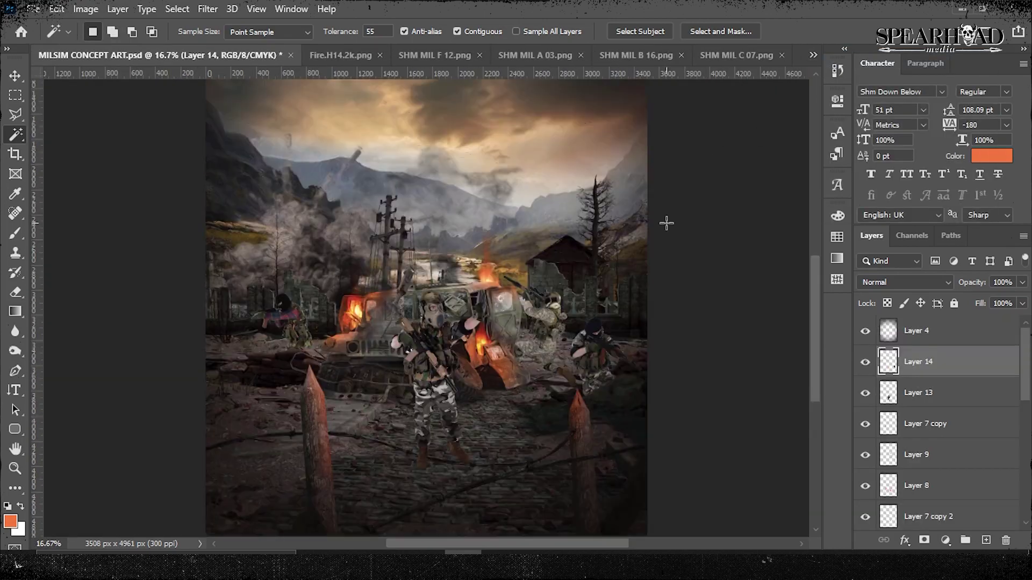
{"action": "key", "text": "ctrl+t"}
{"action": "left_click_drag", "start_coordinate": [599, 170], "coordinate": [286, 300]}
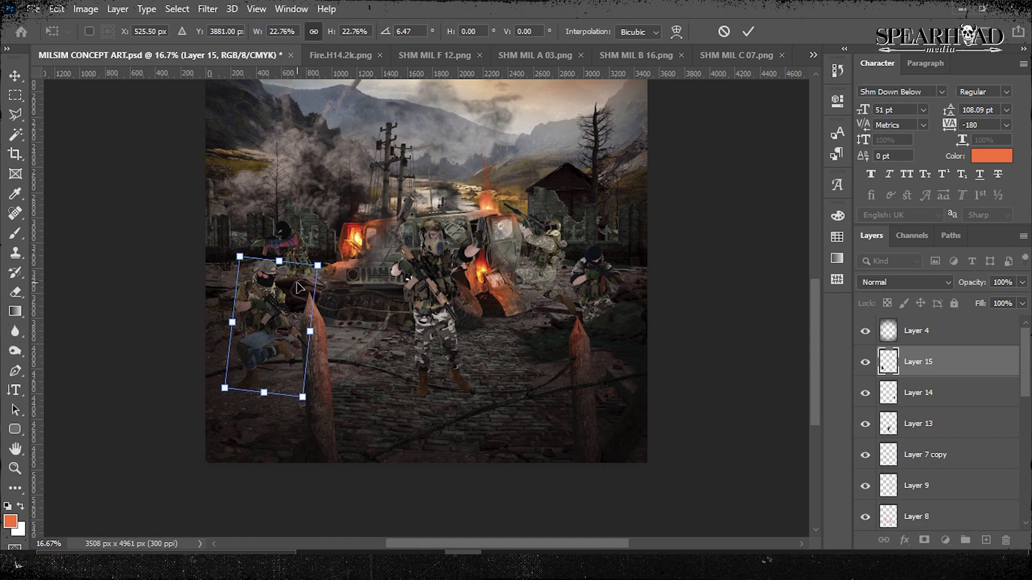
{"action": "scroll", "coordinate": [337, 267], "scroll_direction": "up", "scroll_amount": 2}
{"action": "key", "text": "l"}
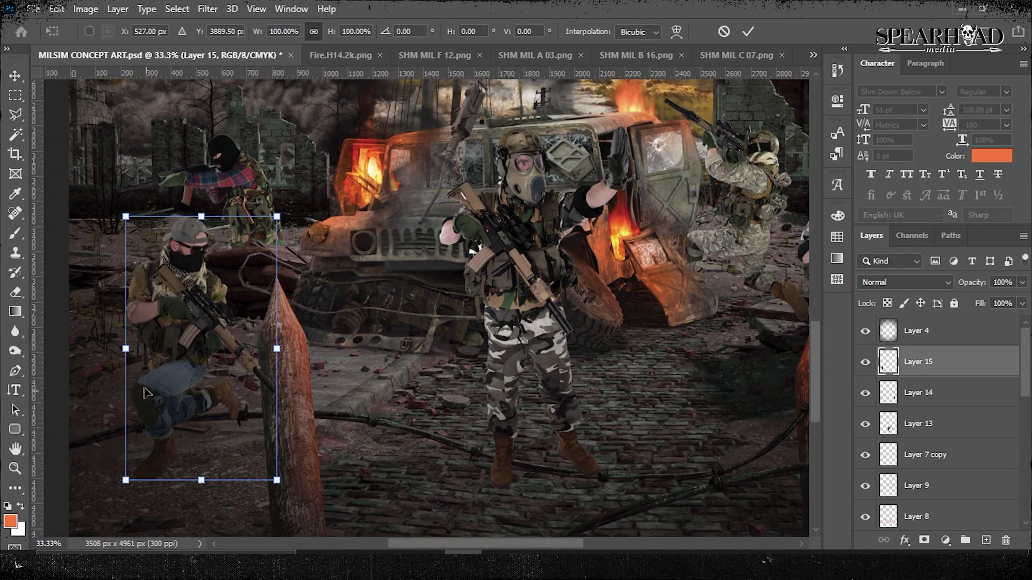
{"action": "left_click_drag", "start_coordinate": [145, 393], "coordinate": [148, 398]}
{"action": "key", "text": "Return"}
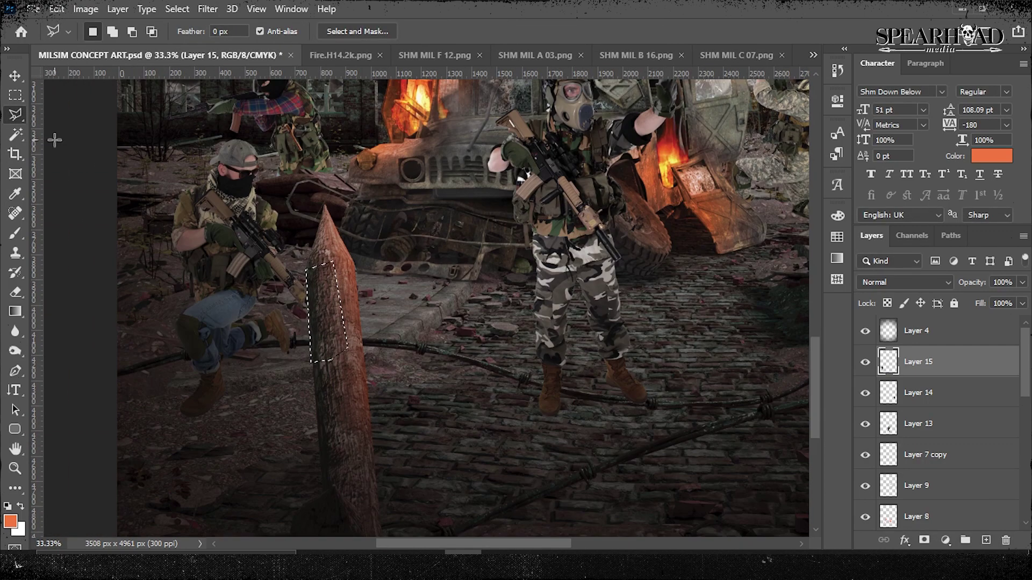
Step: Outline the barbed wire; set the gas-mask soldier to 50% and Layer 13 to 100% opacity
{"action": "left_click_drag", "start_coordinate": [972, 282], "coordinate": [953, 281]}
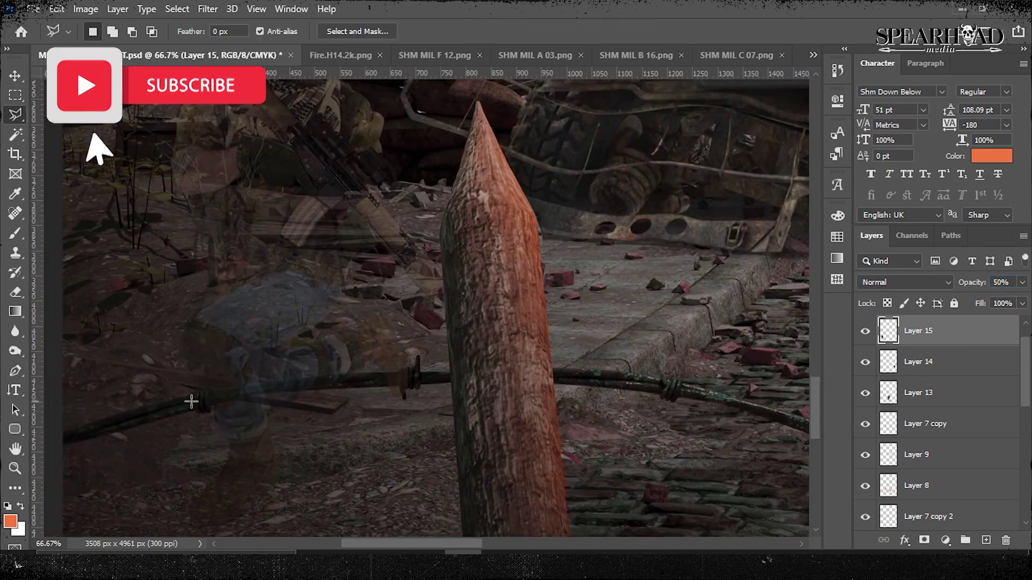
{"action": "left_click_drag", "start_coordinate": [335, 373], "coordinate": [431, 371]}
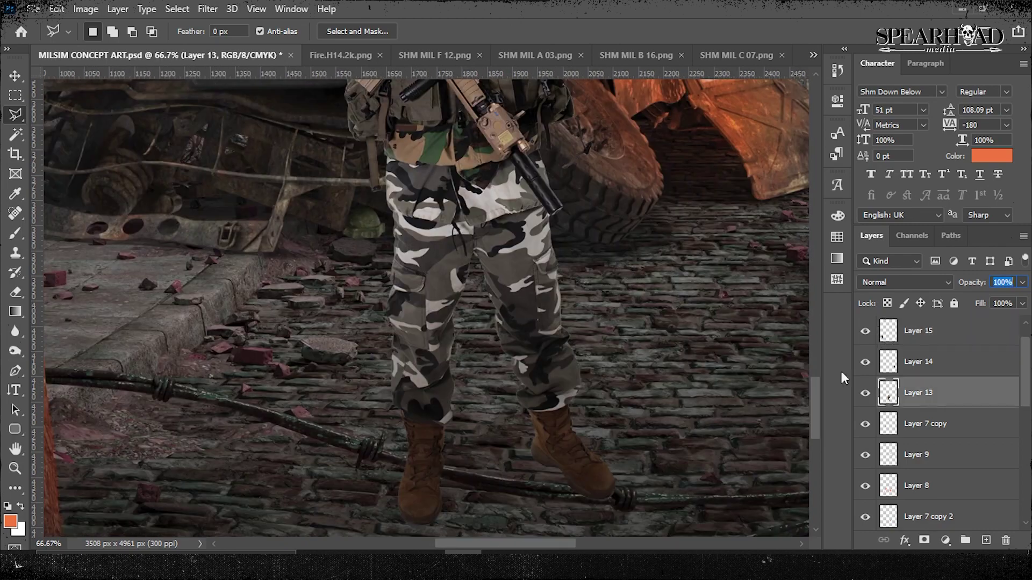
{"action": "key", "text": "5"}
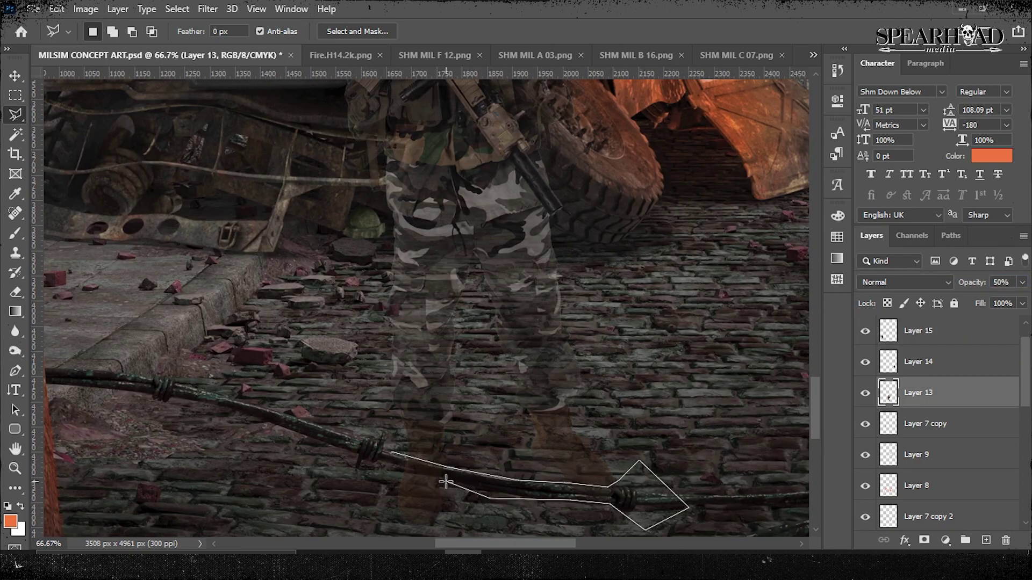
{"action": "key", "text": "0"}
{"action": "scroll", "coordinate": [756, 306], "scroll_direction": "down", "scroll_amount": 4, "text": "alt"}
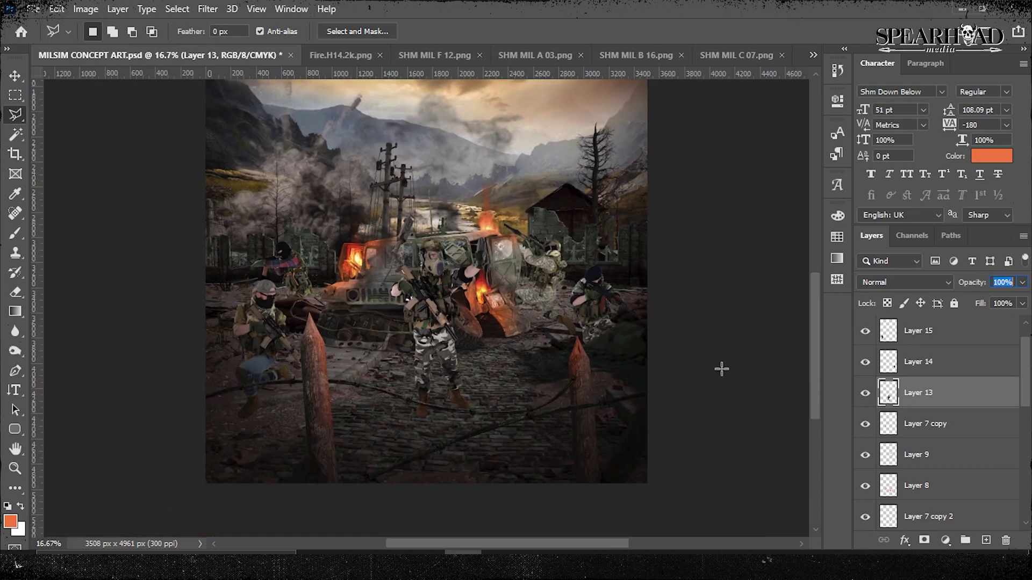
Step: Close the SHM MIL C 22 photo and return to the SHM MIL E 10 soldier photo
{"action": "left_click", "coordinate": [814, 54]}
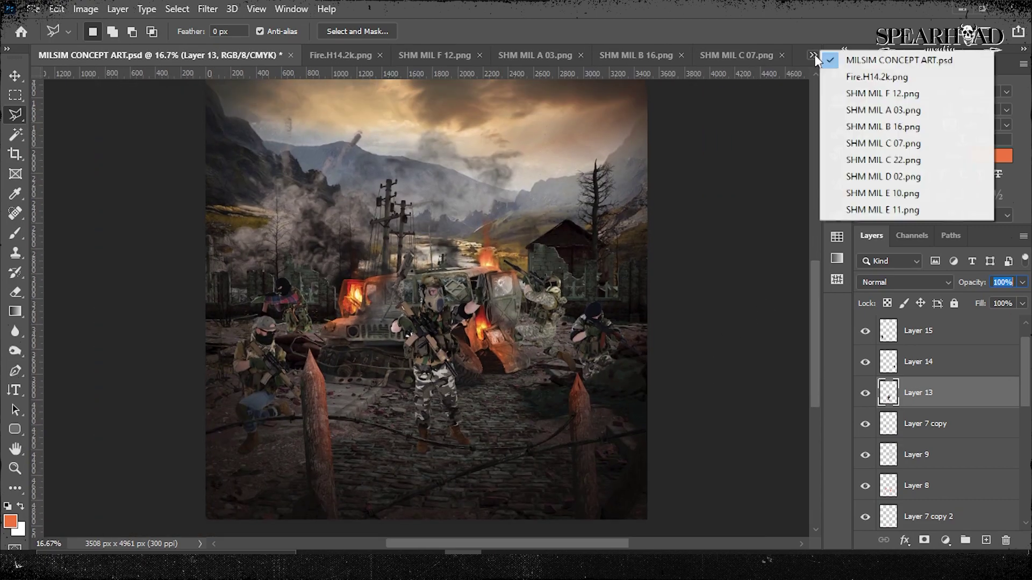
{"action": "left_click", "coordinate": [855, 169]}
{"action": "left_click", "coordinate": [780, 55]}
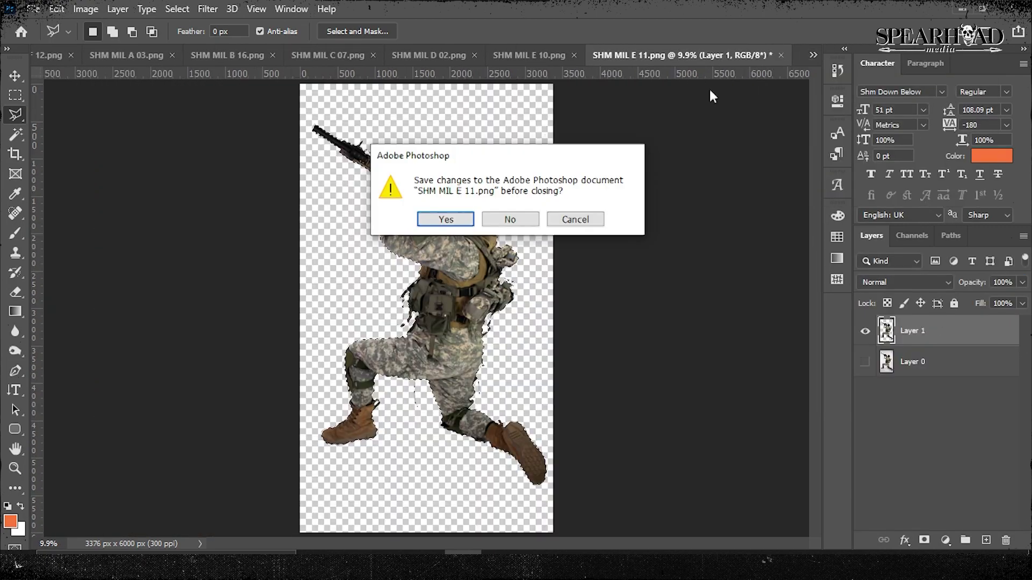
{"action": "left_click", "coordinate": [813, 54]}
{"action": "left_click", "coordinate": [813, 54]}
{"action": "left_click", "coordinate": [883, 177]}
Step: Isolate the SHM MIL E 10 soldier with Select Subject and copy him
{"action": "left_click", "coordinate": [177, 8]}
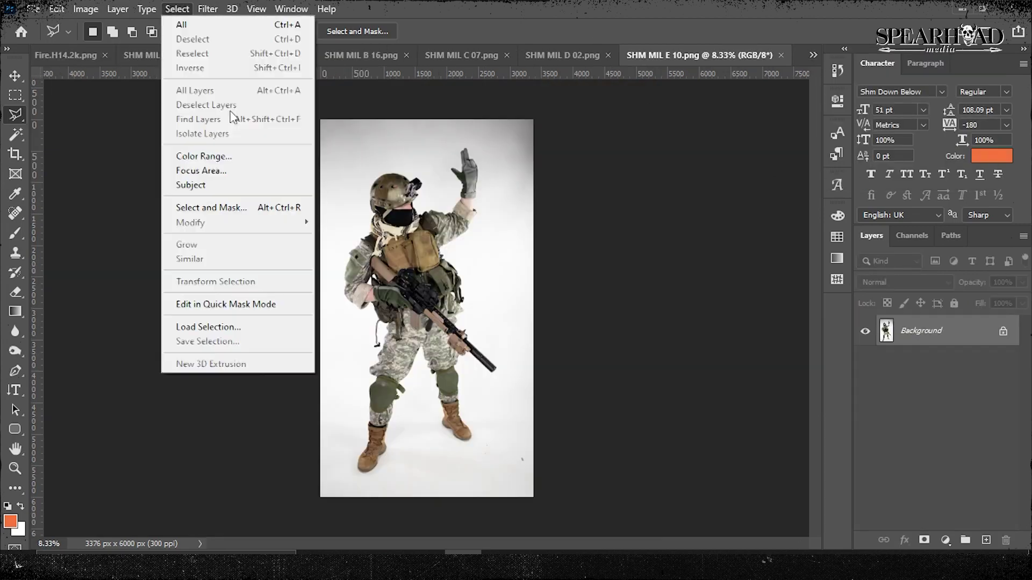
{"action": "left_click", "coordinate": [194, 182]}
{"action": "key", "text": "ctrl+plus"}
{"action": "key", "text": "ctrl+j"}
{"action": "key", "text": "ctrl+i"}
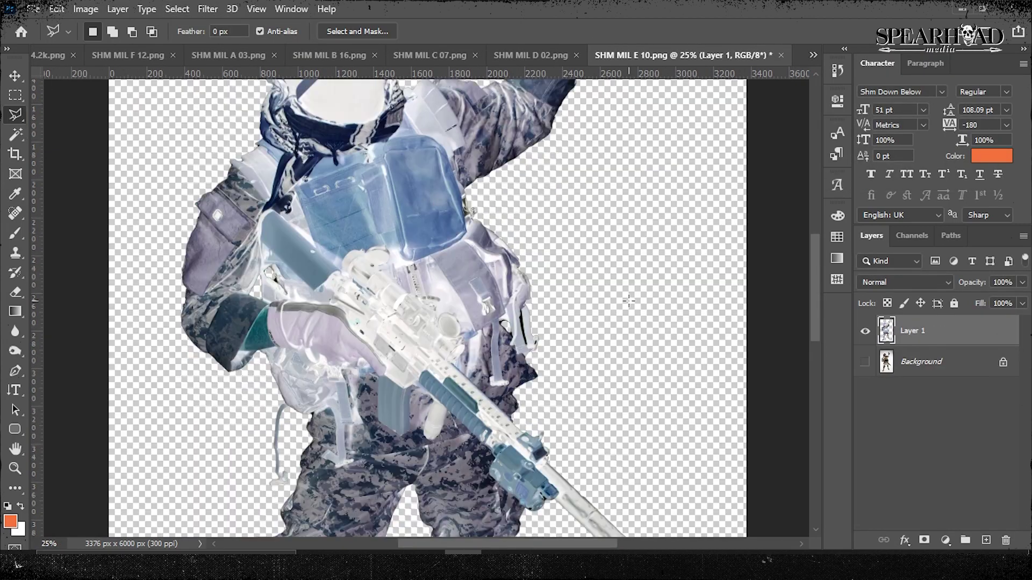
{"action": "scroll", "coordinate": [339, 464], "scroll_direction": "up", "scroll_amount": 5}
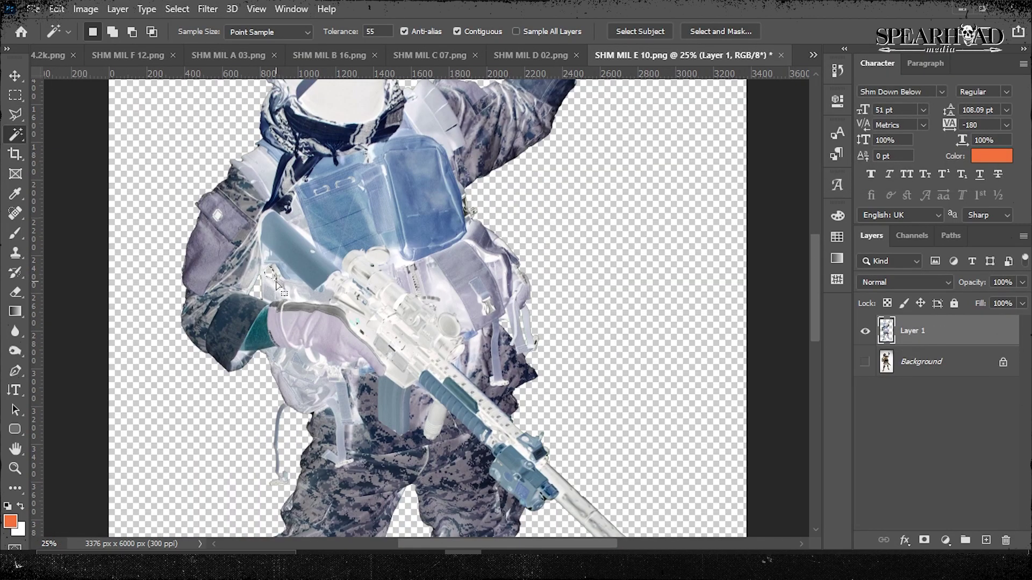
{"action": "scroll", "coordinate": [339, 464], "scroll_direction": "up", "scroll_amount": 5}
{"action": "key", "text": "ctrl+i"}
{"action": "key", "text": "ctrl+Tab"}
Step: Paste him as Layer 16, shrunk into the left background and moved lower in the layer stack
{"action": "key", "text": "ctrl+v"}
{"action": "key", "text": "ctrl+t"}
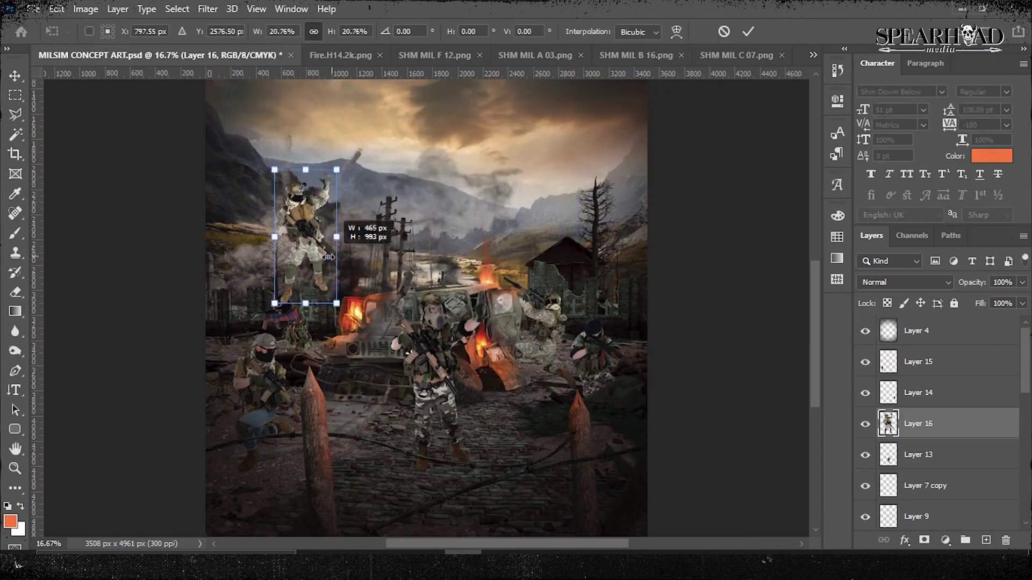
{"action": "left_click_drag", "start_coordinate": [346, 162], "coordinate": [259, 258]}
{"action": "key", "text": "Return"}
{"action": "left_click_drag", "start_coordinate": [962, 484], "coordinate": [963, 500]}
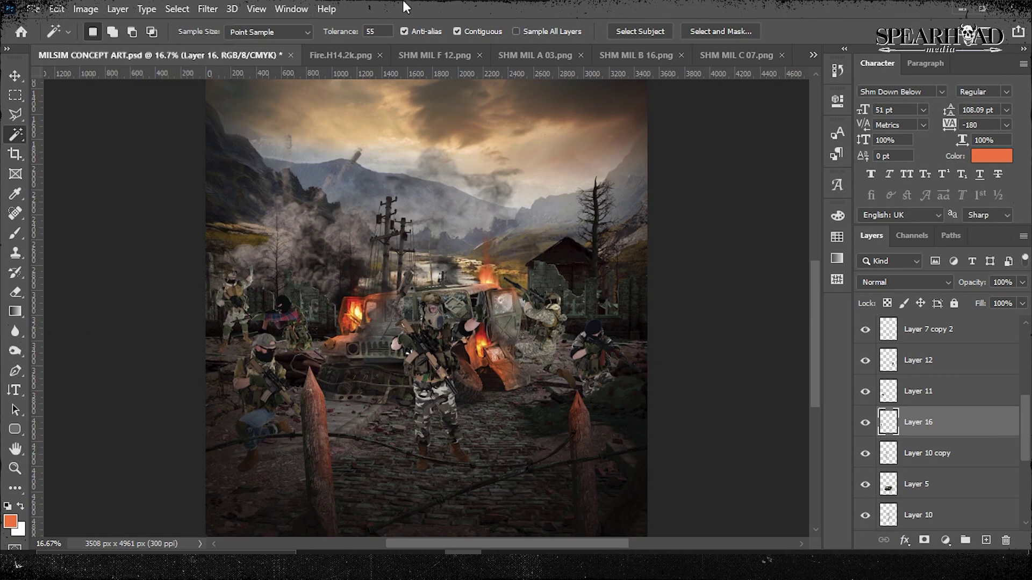
Step: Cut out and copy the SHM MIL B 16 soldier using Select Subject
{"action": "left_click", "coordinate": [760, 57]}
{"action": "left_click", "coordinate": [439, 57]}
{"action": "left_click", "coordinate": [89, 57]}
{"action": "left_click", "coordinate": [516, 54]}
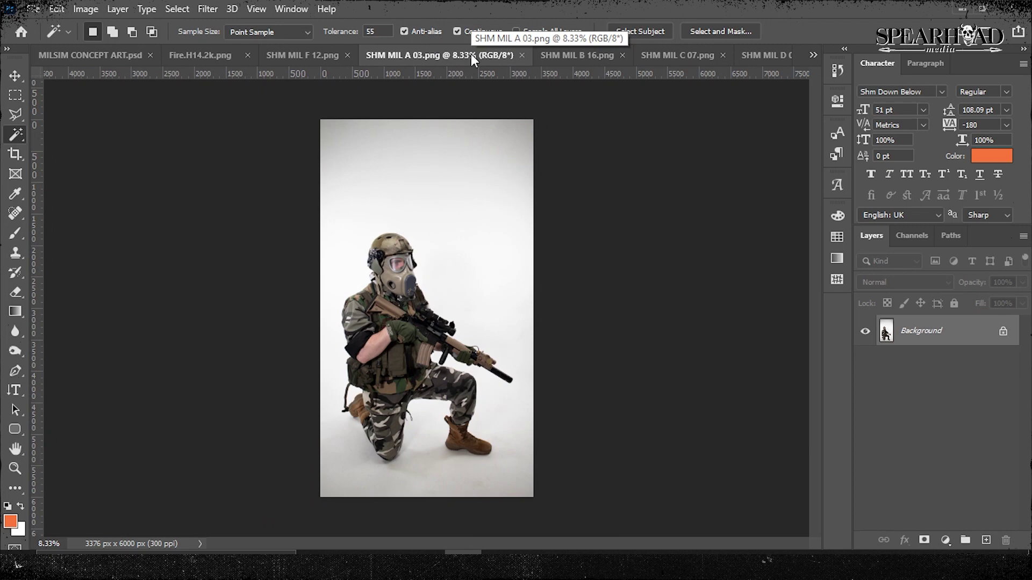
{"action": "left_click", "coordinate": [549, 56]}
{"action": "left_click", "coordinate": [176, 9]}
{"action": "left_click", "coordinate": [220, 186]}
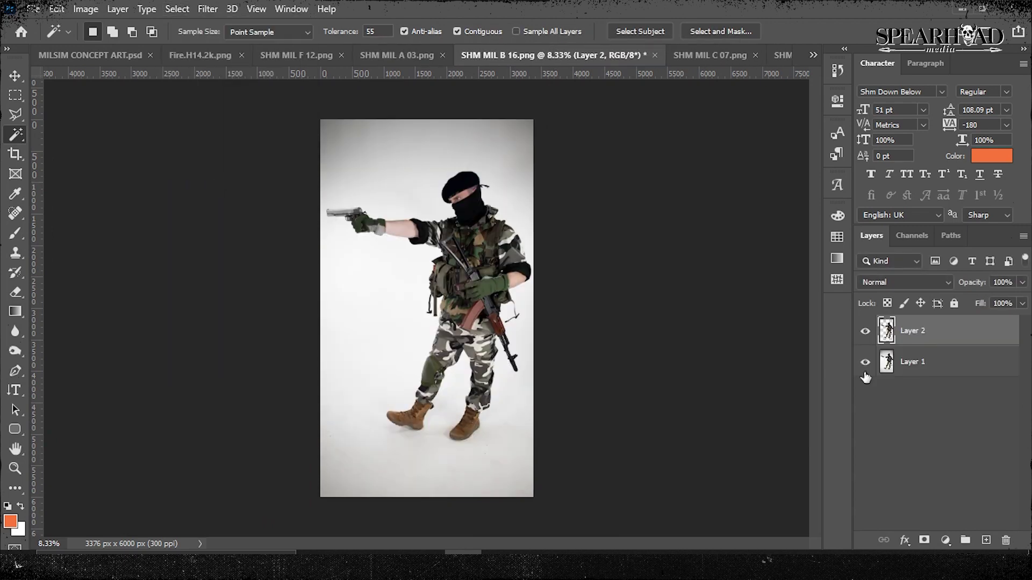
{"action": "key", "text": "ctrl+shift+i"}
{"action": "key", "text": "Delete"}
{"action": "key", "text": "ctrl+c"}
Step: Paste the B 16 soldier as a small background figure beside the ruined house
{"action": "left_click", "coordinate": [88, 56]}
{"action": "key", "text": "ctrl+v"}
{"action": "key", "text": "ctrl+t"}
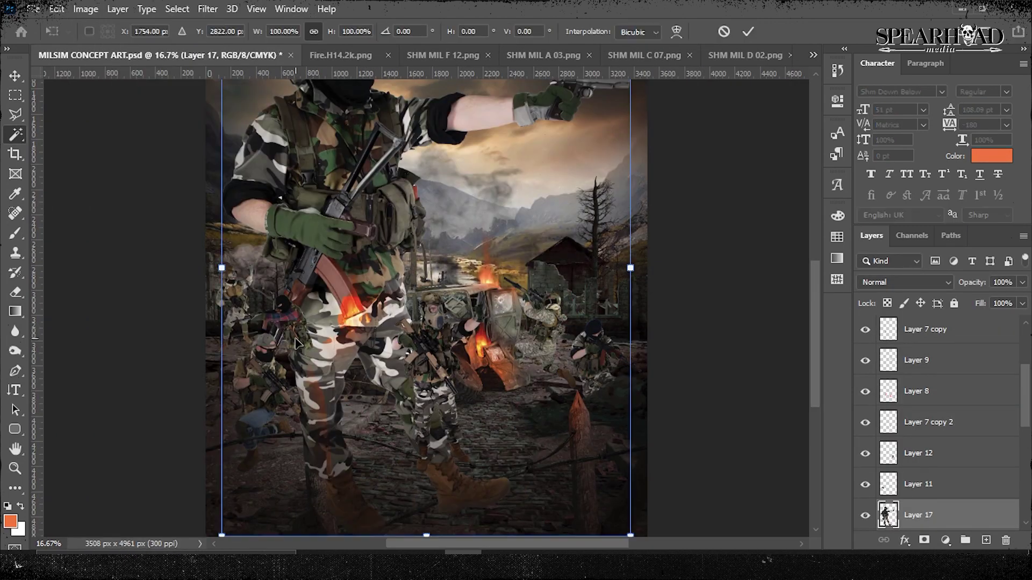
{"action": "left_click_drag", "start_coordinate": [222, 268], "coordinate": [557, 267]}
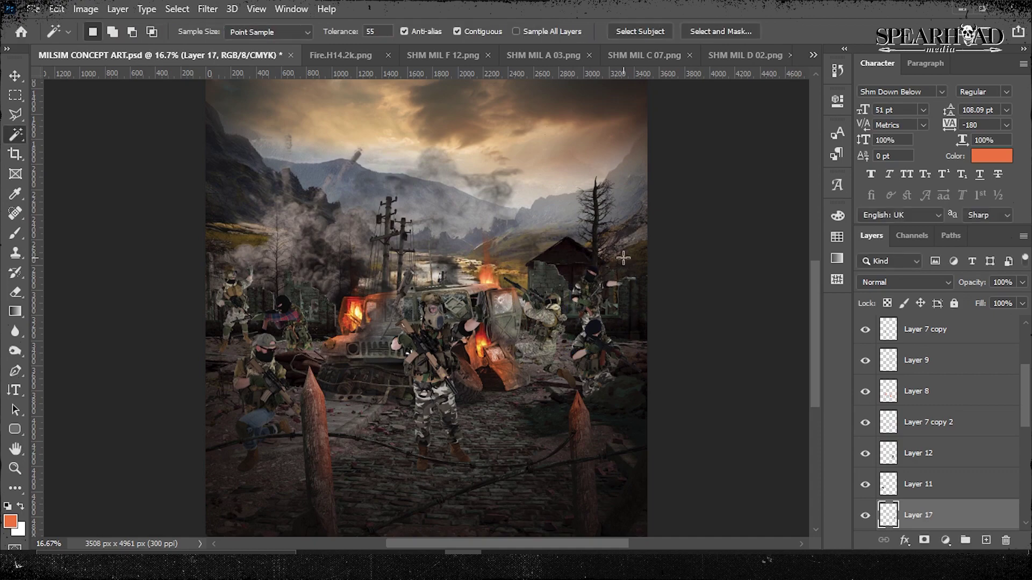
{"action": "left_click", "coordinate": [443, 56]}
{"action": "left_click", "coordinate": [177, 9]}
{"action": "scroll", "coordinate": [395, 170], "scroll_direction": "up", "scroll_amount": 3}
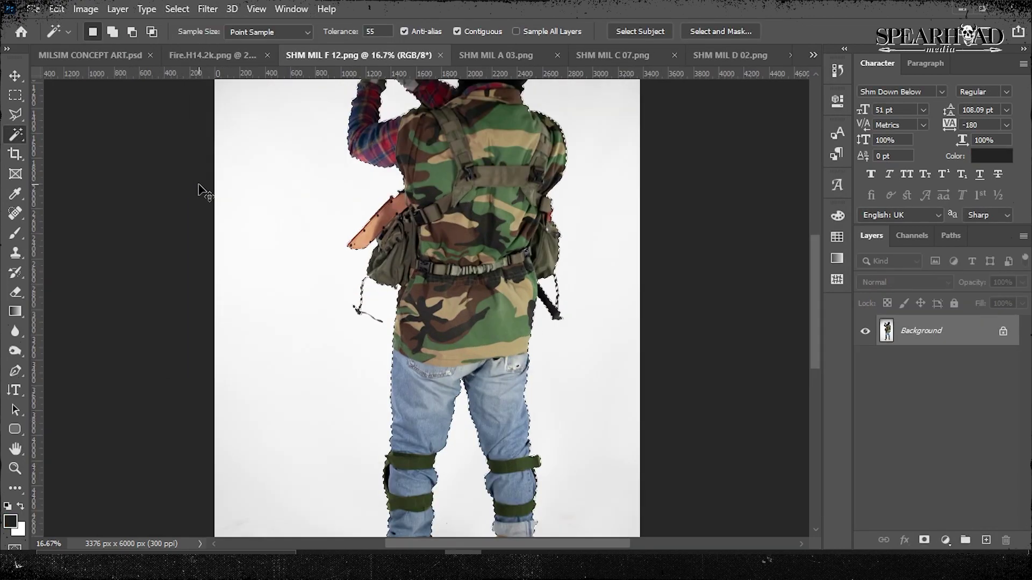
{"action": "scroll", "coordinate": [395, 169], "scroll_direction": "up", "scroll_amount": 2}
{"action": "right_click", "coordinate": [15, 135]}
{"action": "left_click", "coordinate": [89, 148]}
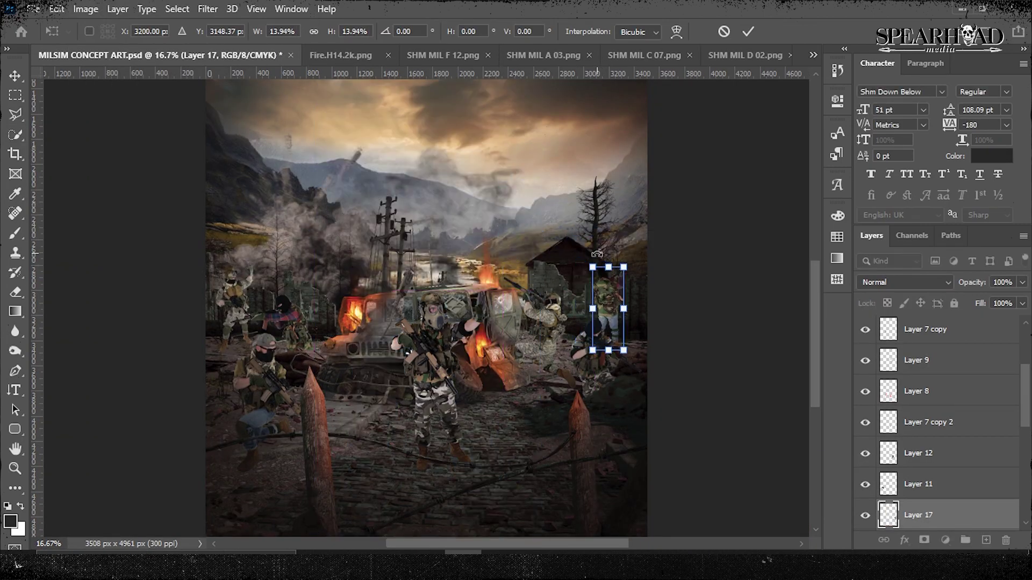
{"action": "key", "text": "Return"}
{"action": "scroll", "coordinate": [664, 290], "scroll_direction": "down", "scroll_amount": 2}
Step: Flip the small soldier horizontally so he faces the other way
{"action": "left_click", "coordinate": [56, 8]}
{"action": "left_click", "coordinate": [323, 338]}
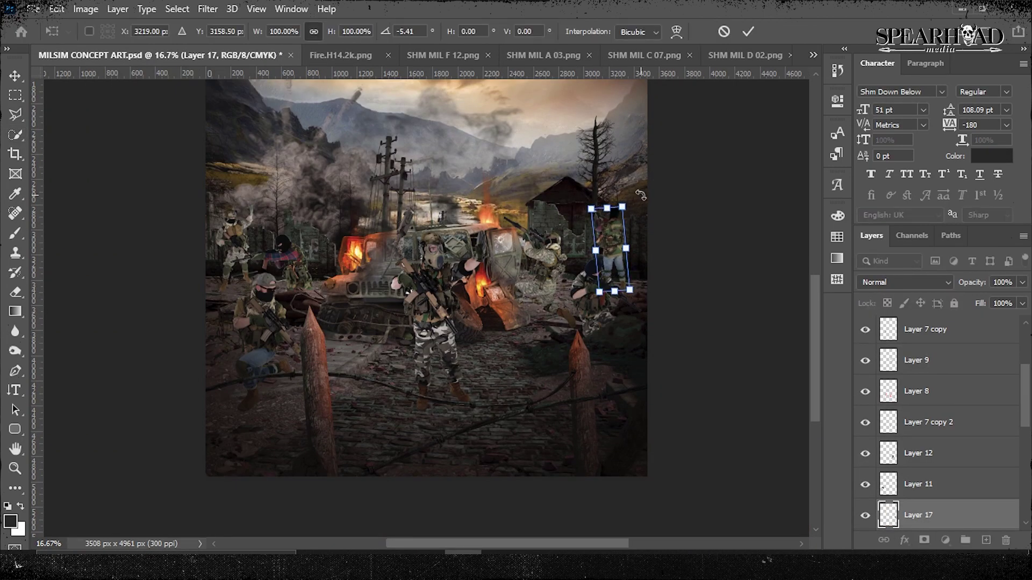
{"action": "key", "text": "Return"}
{"action": "scroll", "coordinate": [697, 168], "scroll_direction": "up", "scroll_amount": 1}
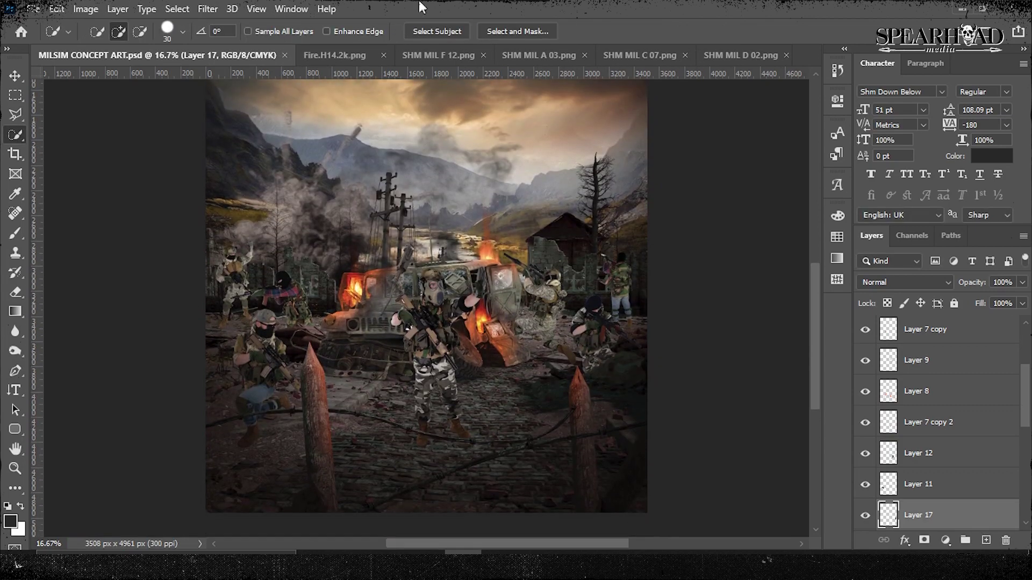
{"action": "left_click", "coordinate": [434, 55]}
Step: Open several fire and smoke effect images
{"action": "left_click", "coordinate": [467, 55]}
{"action": "key", "text": "ctrl+o"}
{"action": "left_click", "coordinate": [602, 250]}
{"action": "scroll", "coordinate": [709, 202], "scroll_direction": "down", "scroll_amount": 3}
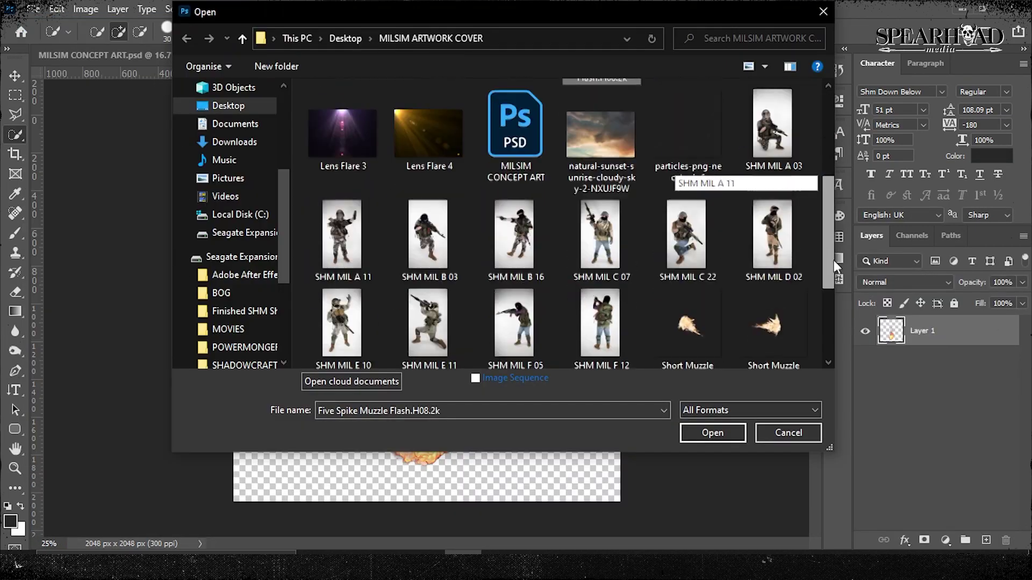
{"action": "scroll", "coordinate": [709, 201], "scroll_direction": "up", "scroll_amount": 2}
{"action": "left_click", "coordinate": [431, 121], "text": "ctrl"}
{"action": "left_click", "coordinate": [783, 196], "text": "ctrl"}
{"action": "left_click", "coordinate": [712, 433]}
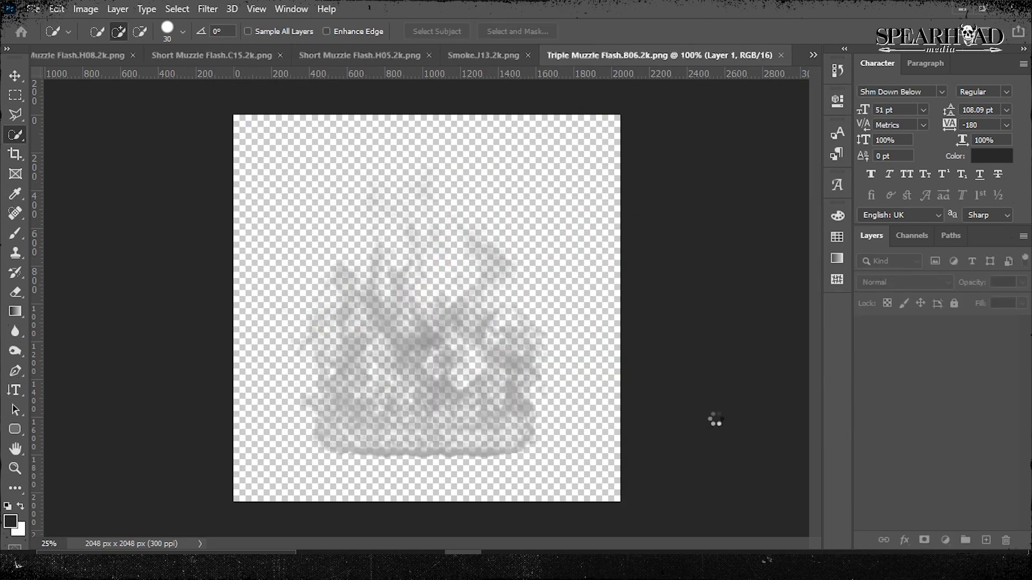
{"action": "key", "text": "m"}
Step: Paste the fire into the poster, stretched taller in the upper-left sky
{"action": "left_click", "coordinate": [813, 55]}
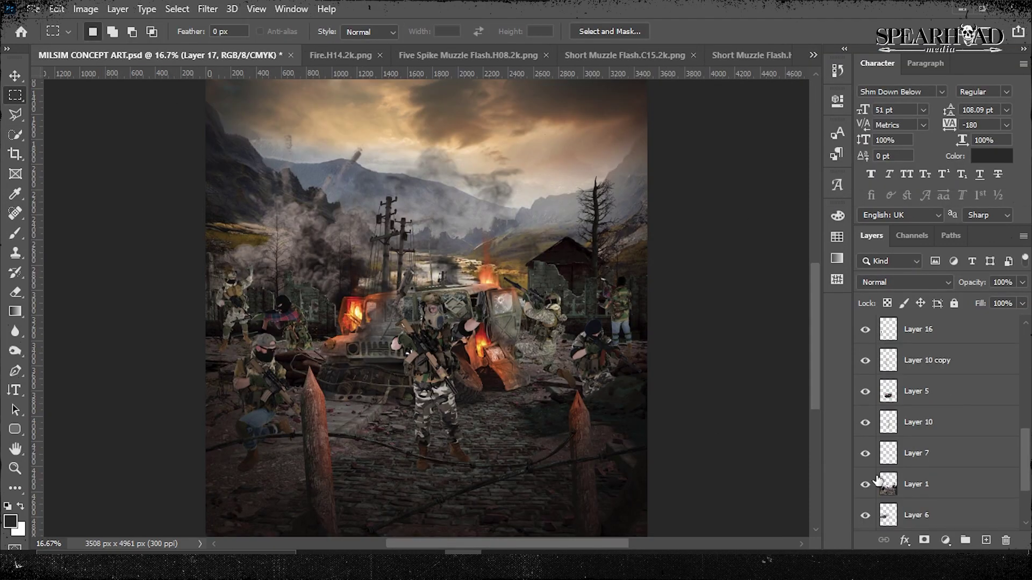
{"action": "key", "text": "ctrl+v"}
{"action": "key", "text": "ctrl+t"}
{"action": "left_click_drag", "start_coordinate": [313, 143], "coordinate": [322, 114]}
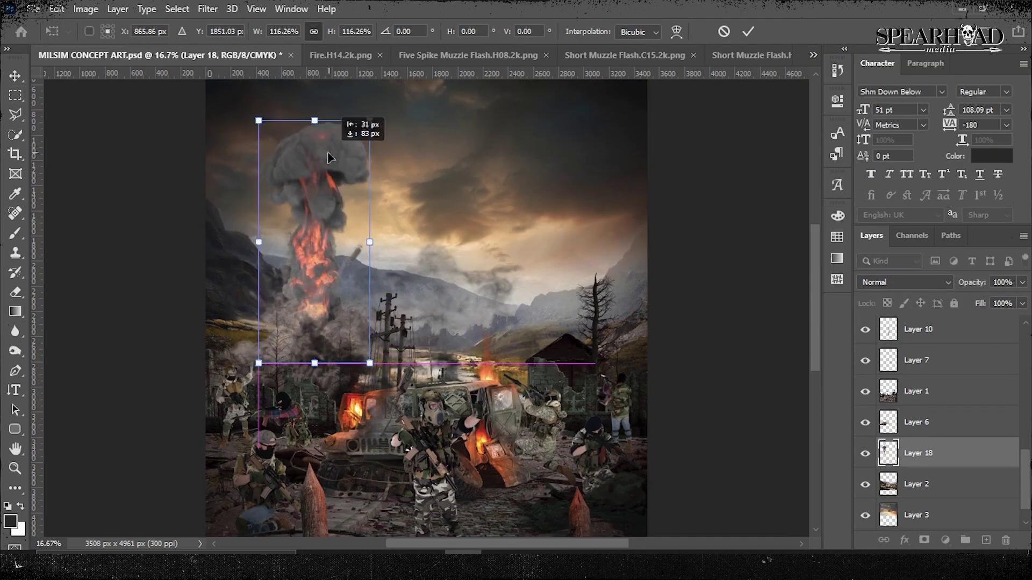
{"action": "key", "text": "Return"}
Step: Darken the fire with Levels and Brightness/Contrast, duplicate it, and apply Motion Blur
{"action": "key", "text": "ctrl+l"}
{"action": "left_click_drag", "start_coordinate": [692, 409], "coordinate": [703, 406]}
{"action": "left_click", "coordinate": [927, 272]}
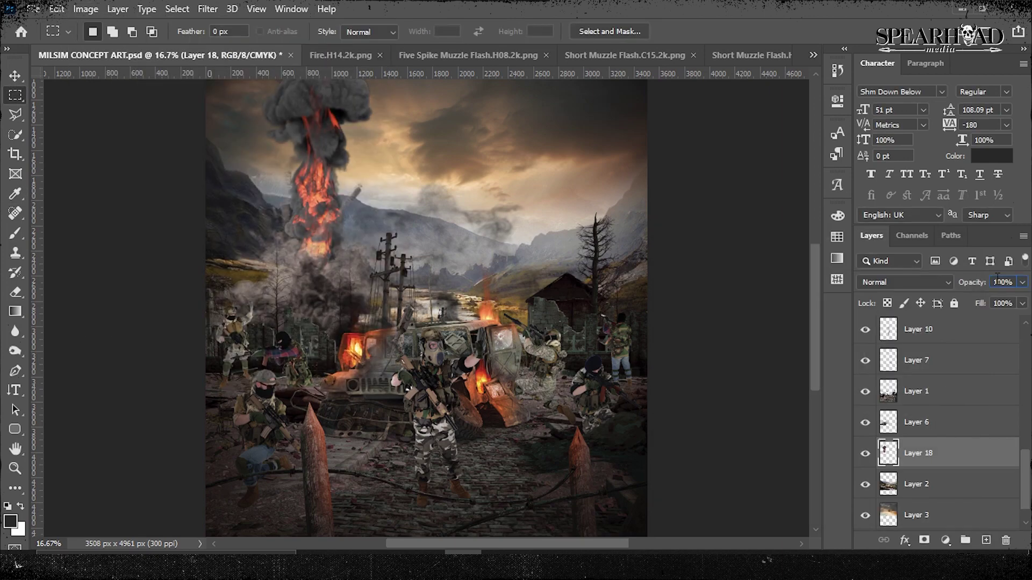
{"action": "key", "text": "ctrl+b"}
{"action": "key", "text": "Return"}
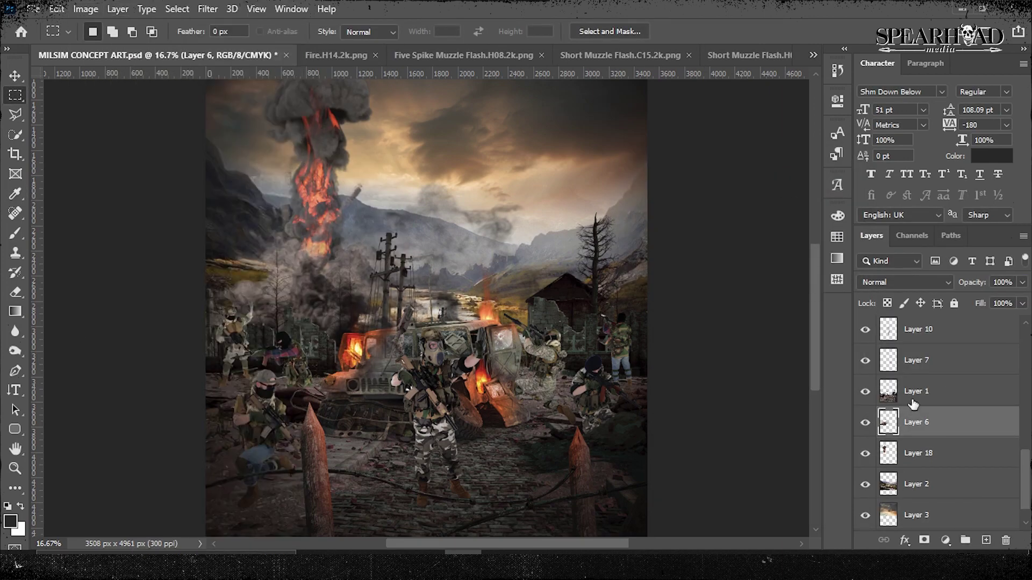
{"action": "key", "text": "ctrl+j"}
{"action": "left_click", "coordinate": [919, 485]}
{"action": "left_click", "coordinate": [208, 8]}
{"action": "left_click", "coordinate": [430, 264]}
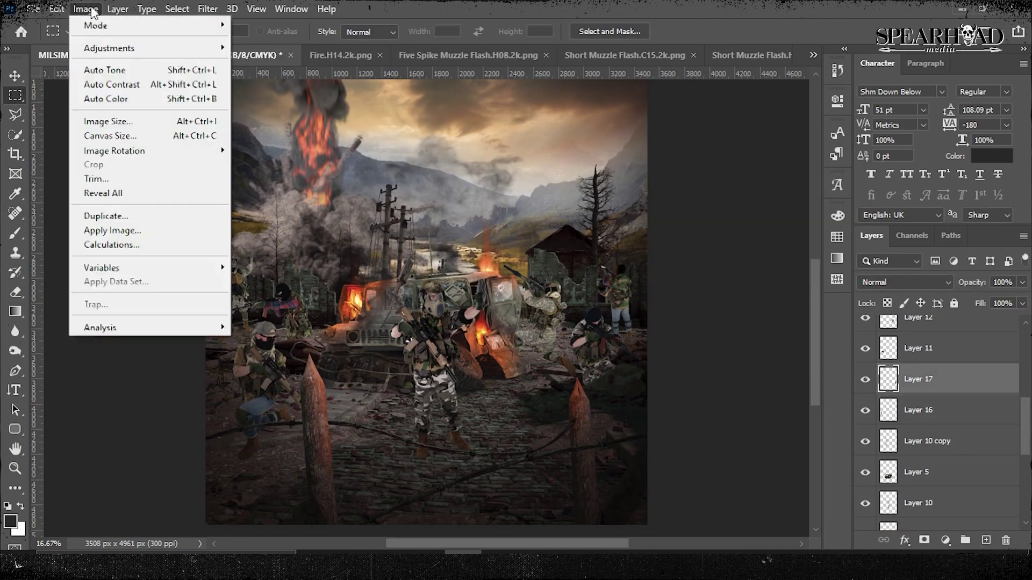
Step: Adjust the Layer 11 soldier's brightness
{"action": "key", "text": "Return"}
{"action": "left_click", "coordinate": [904, 356]}
{"action": "left_click", "coordinate": [85, 8]}
{"action": "key", "text": "Return"}
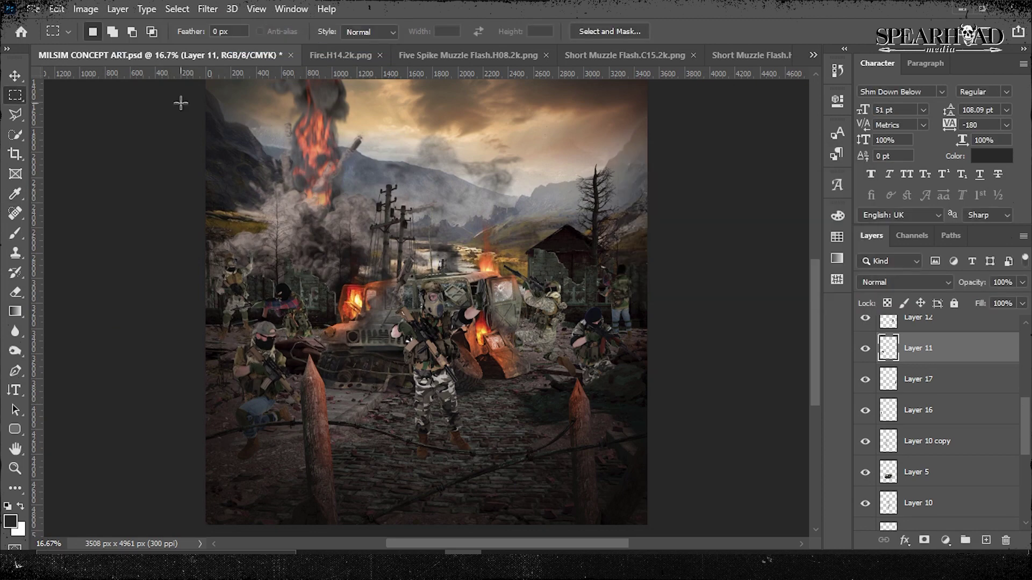
Step: Tilt the Layer 12 soldier about seven degrees and tone him with Levels
{"action": "left_click", "coordinate": [905, 318]}
{"action": "left_click", "coordinate": [57, 8]}
{"action": "left_click", "coordinate": [81, 333]}
{"action": "left_click_drag", "start_coordinate": [575, 376], "coordinate": [575, 368]}
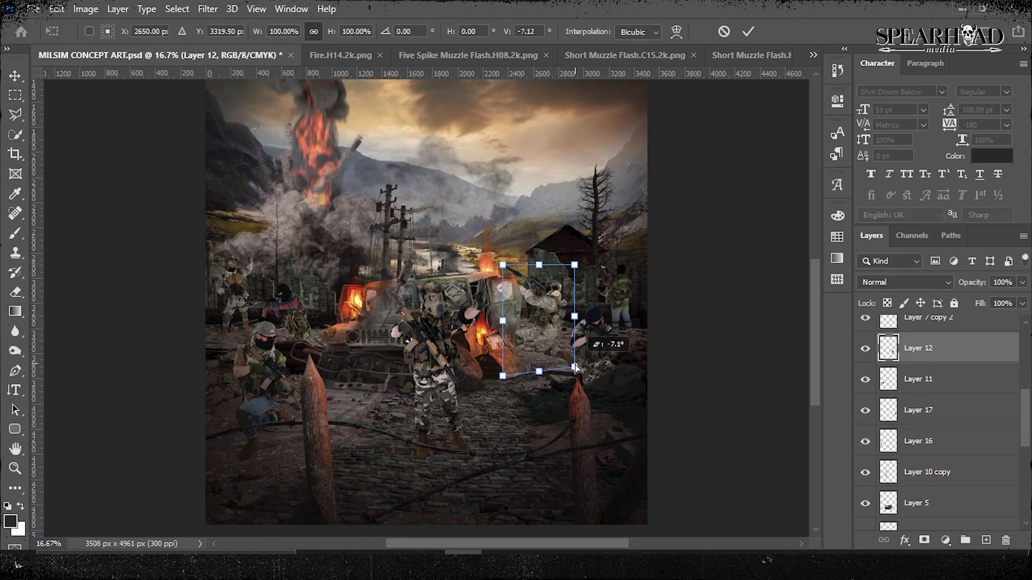
{"action": "left_click", "coordinate": [86, 8]}
{"action": "left_click", "coordinate": [307, 69]}
{"action": "key", "text": "Return"}
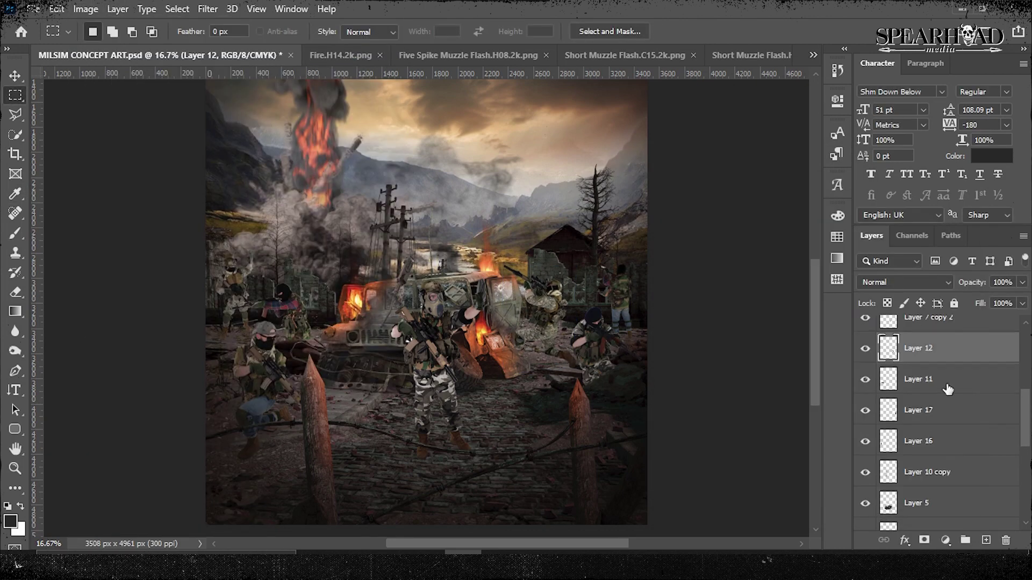
Step: Select soldier Layers 13, 14 and 15 together and open their layer options
{"action": "left_click", "coordinate": [945, 441]}
{"action": "left_click", "coordinate": [944, 504]}
{"action": "left_click", "coordinate": [927, 347]}
{"action": "key", "text": "ctrl+plus"}
{"action": "key", "text": "ctrl+plus"}
{"action": "key", "text": "ctrl+plus"}
{"action": "key", "text": "m"}
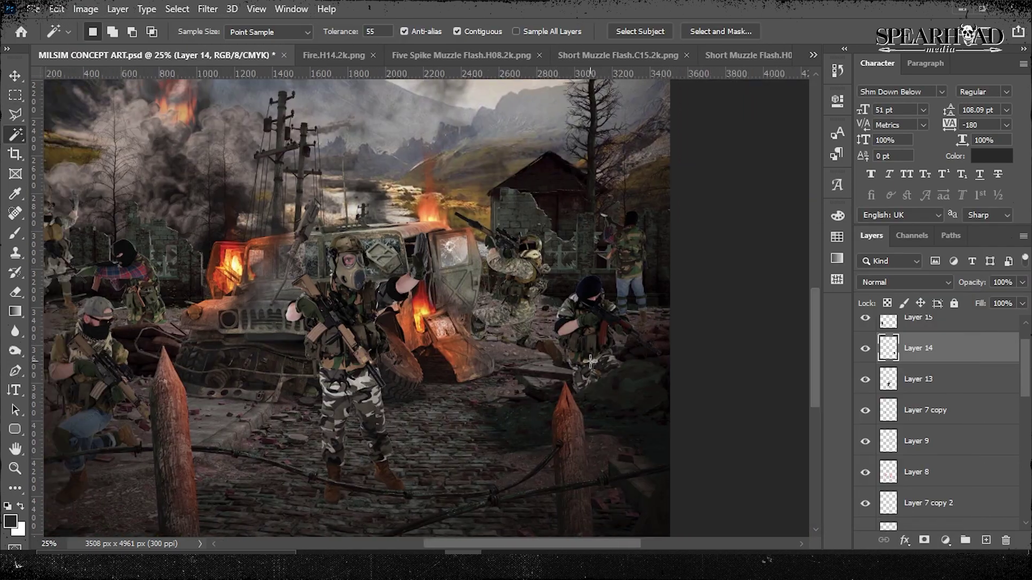
{"action": "right_click", "coordinate": [927, 348]}
Step: Merge the foreground soldier layers and add an empty layer above them
{"action": "left_click", "coordinate": [804, 449]}
{"action": "left_click", "coordinate": [887, 331], "text": "ctrl"}
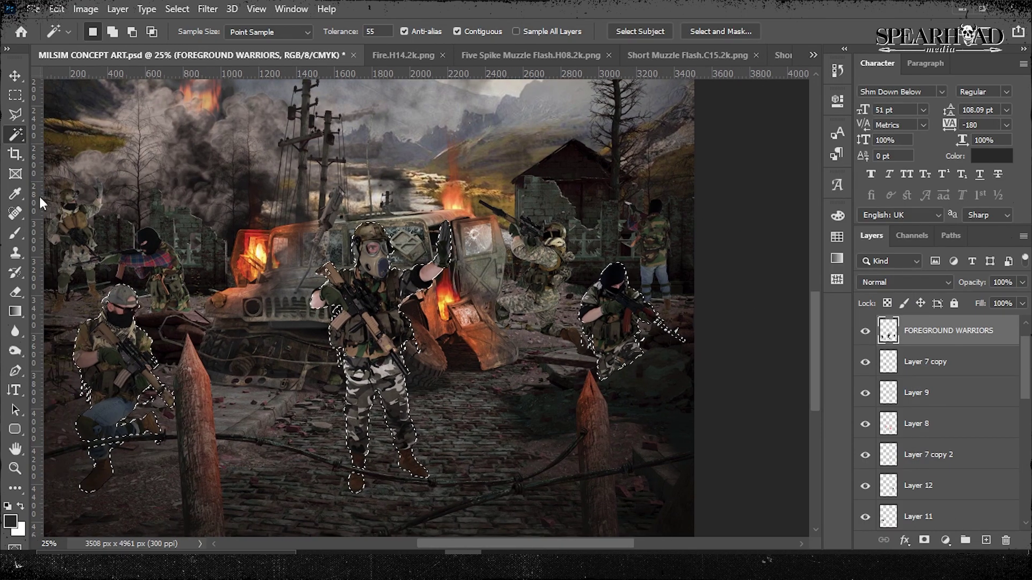
{"action": "left_click", "coordinate": [986, 539]}
{"action": "key", "text": "b"}
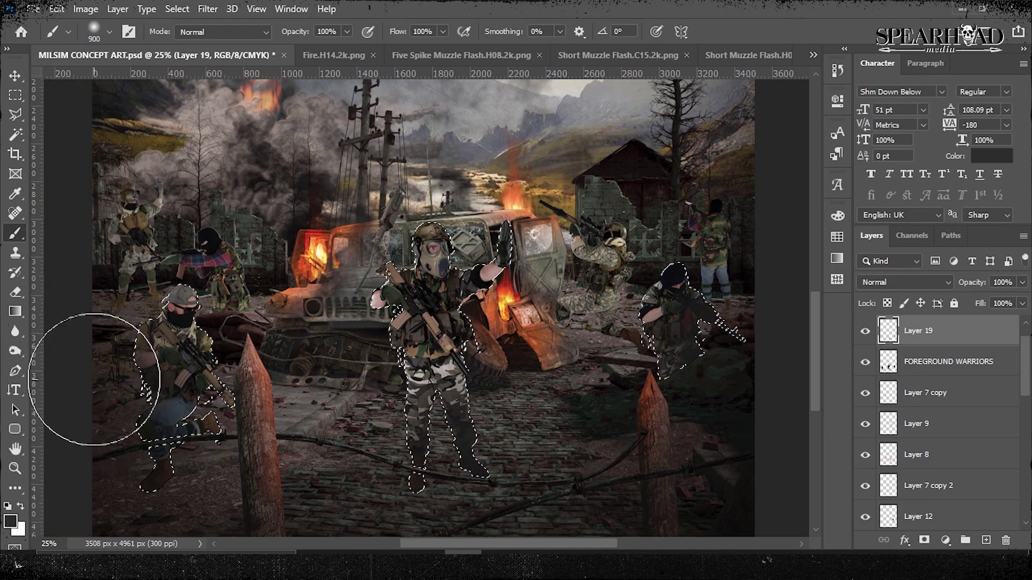
{"action": "key", "text": "ctrl+d"}
{"action": "left_click", "coordinate": [887, 283]}
Step: Add a new layer over the Layer 12 soldier and a greyscale adjustment to check tones
{"action": "left_click", "coordinate": [894, 385]}
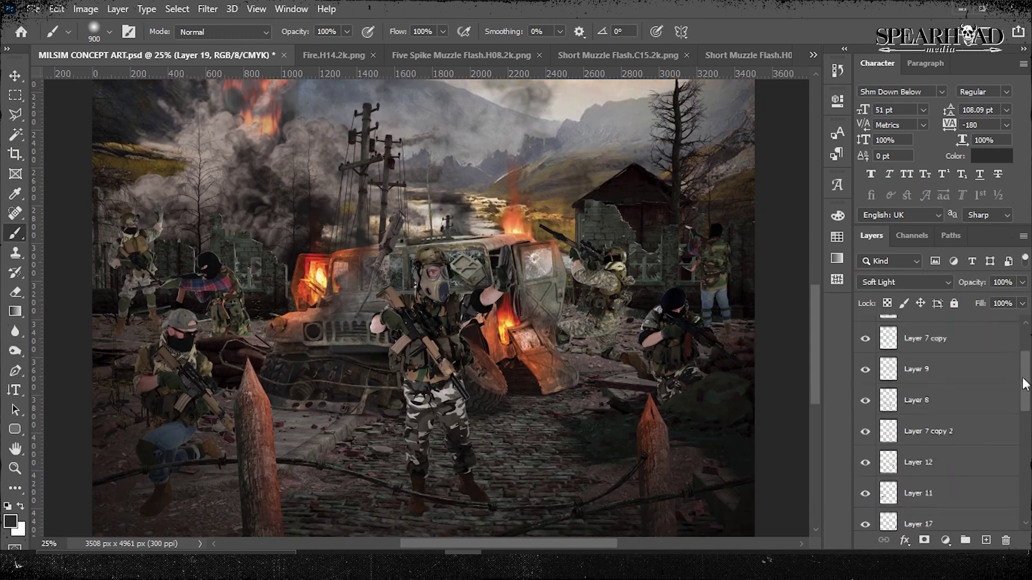
{"action": "scroll", "coordinate": [927, 387], "scroll_direction": "down", "scroll_amount": 3}
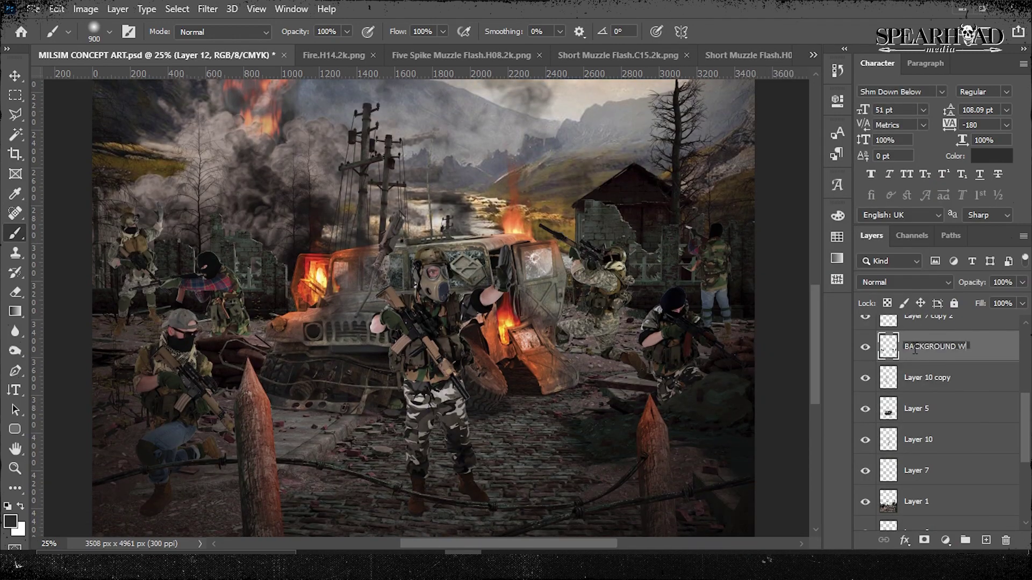
{"action": "left_click", "coordinate": [986, 540]}
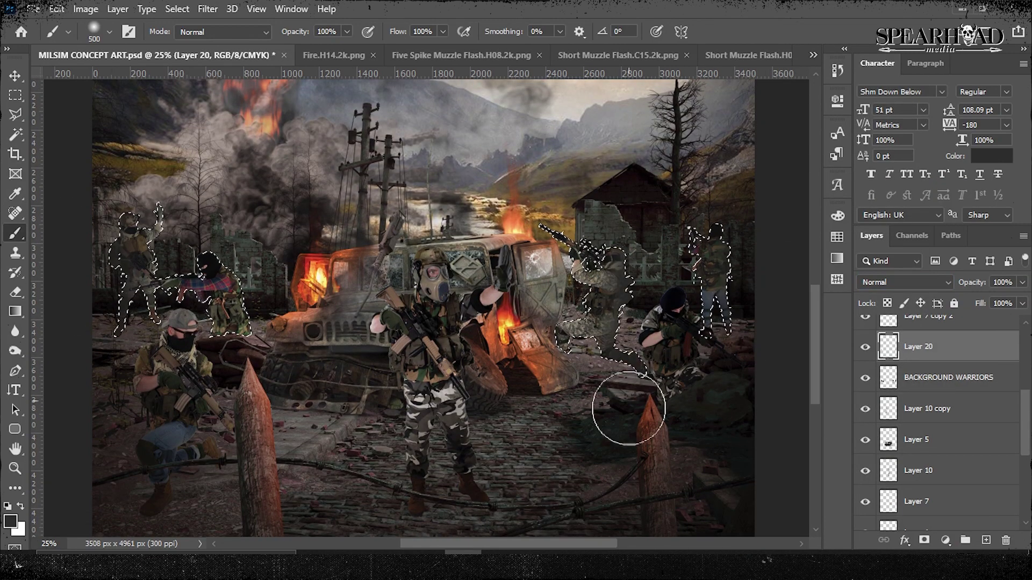
{"action": "left_click", "coordinate": [945, 540]}
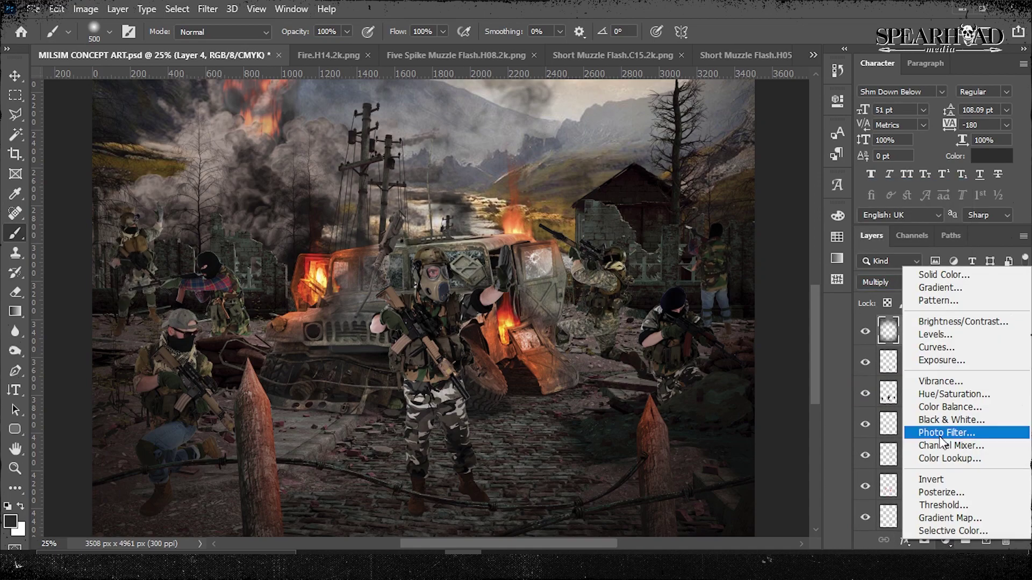
{"action": "left_click", "coordinate": [933, 414]}
{"action": "key", "text": "ctrl+minus"}
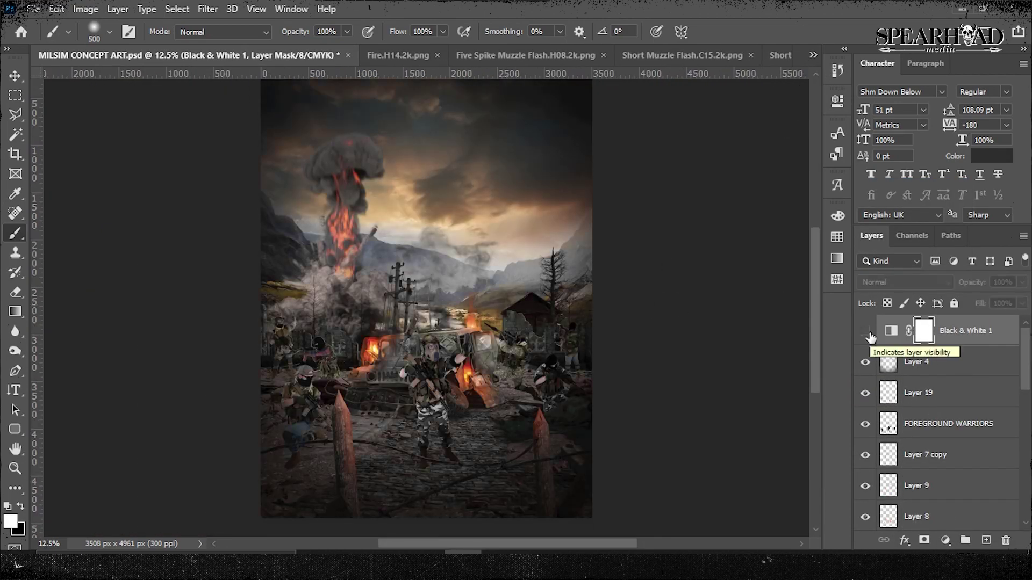
Step: Refine the foreground warriors' selection, shifting its edge inward
{"action": "left_click", "coordinate": [888, 423], "text": "ctrl"}
{"action": "key", "text": "ctrl+plus"}
{"action": "key", "text": "ctrl+alt+r"}
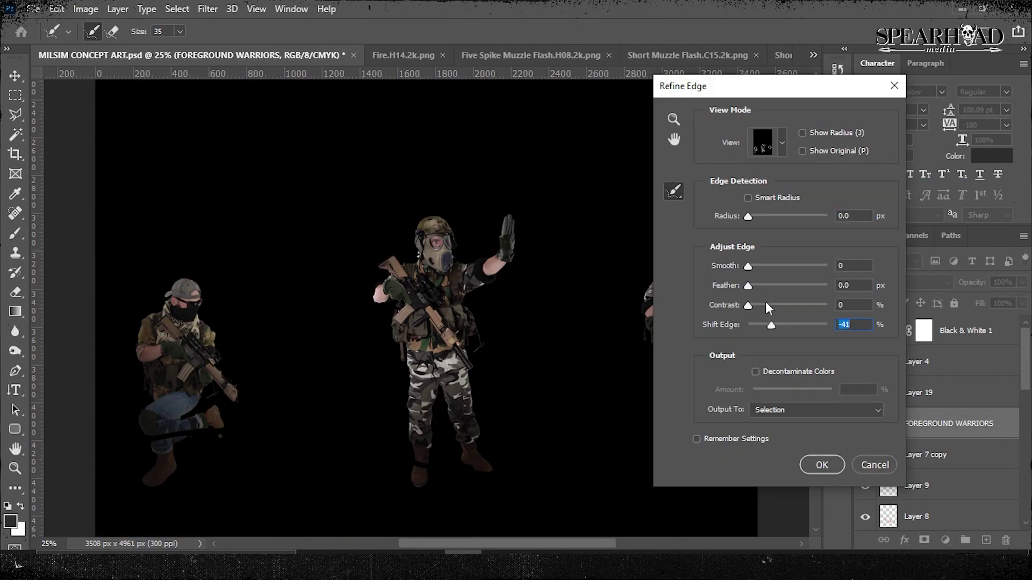
{"action": "mouse_move", "coordinate": [764, 85]}
{"action": "left_mouse_down"}
{"action": "mouse_move", "coordinate": [894, 344]}
{"action": "mouse_move", "coordinate": [899, 272]}
{"action": "left_mouse_up"}
{"action": "key", "text": "Return"}
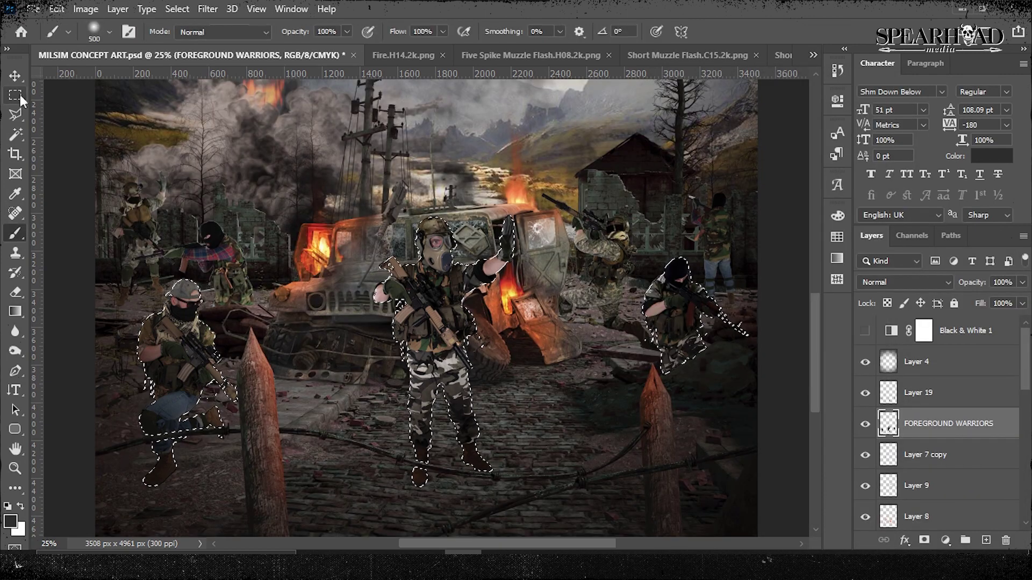
{"action": "scroll", "coordinate": [943, 419], "scroll_direction": "down", "scroll_amount": 3}
Step: Refine and smooth the background warriors' selection edge, then deselect
{"action": "left_click", "coordinate": [888, 486], "text": "ctrl"}
{"action": "left_click", "coordinate": [177, 8]}
{"action": "key", "text": "ctrl+alt+r"}
{"action": "left_click_drag", "start_coordinate": [723, 299], "coordinate": [736, 300]}
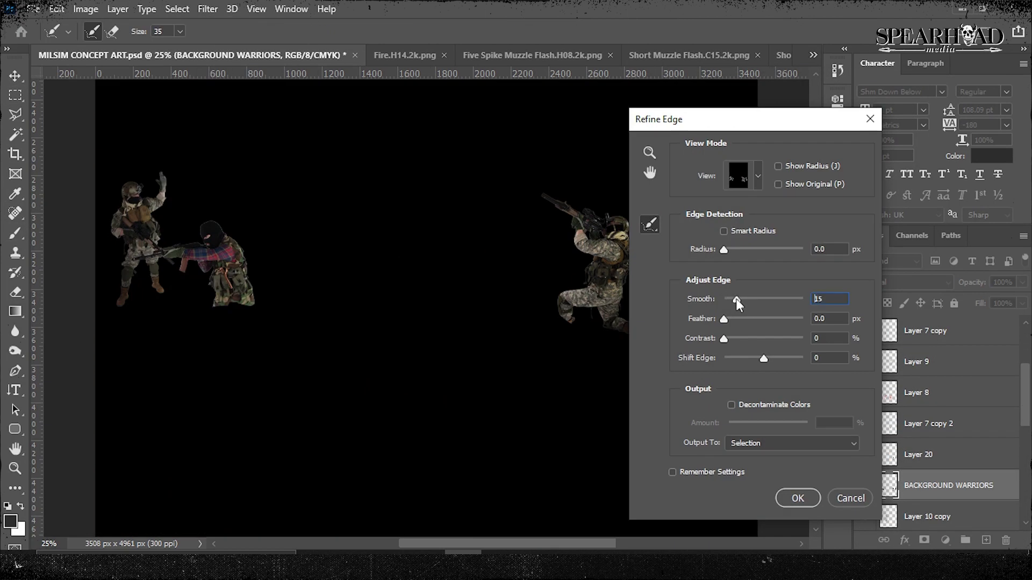
{"action": "key", "text": "Return"}
{"action": "right_click", "coordinate": [143, 196]}
{"action": "key", "text": "Escape"}
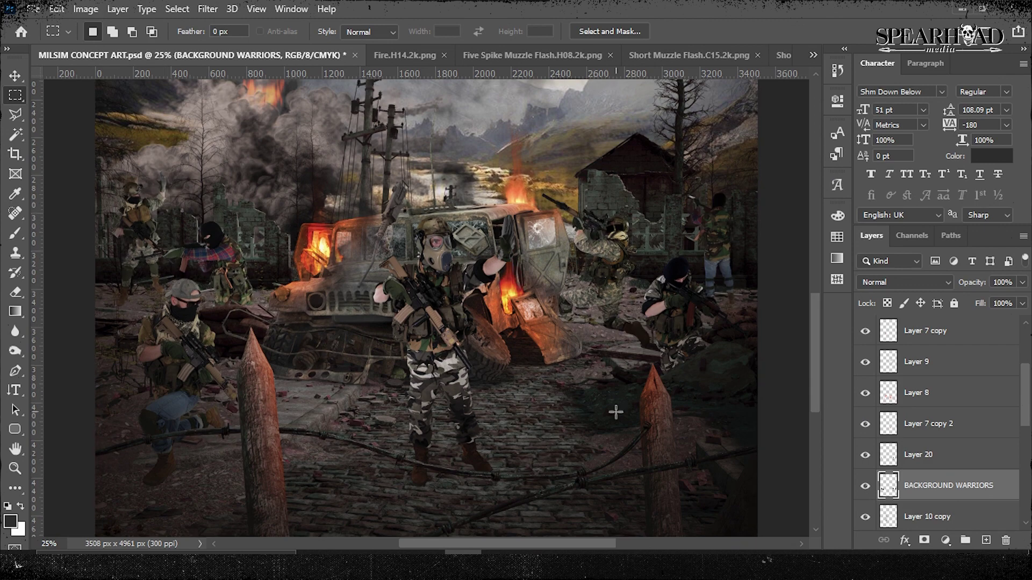
Step: Give BACKGROUND WARRIORS a drop shadow with adjusted opacity, distance and size
{"action": "left_click", "coordinate": [118, 8]}
{"action": "left_click", "coordinate": [381, 296]}
{"action": "left_click_drag", "start_coordinate": [616, 362], "coordinate": [621, 359]}
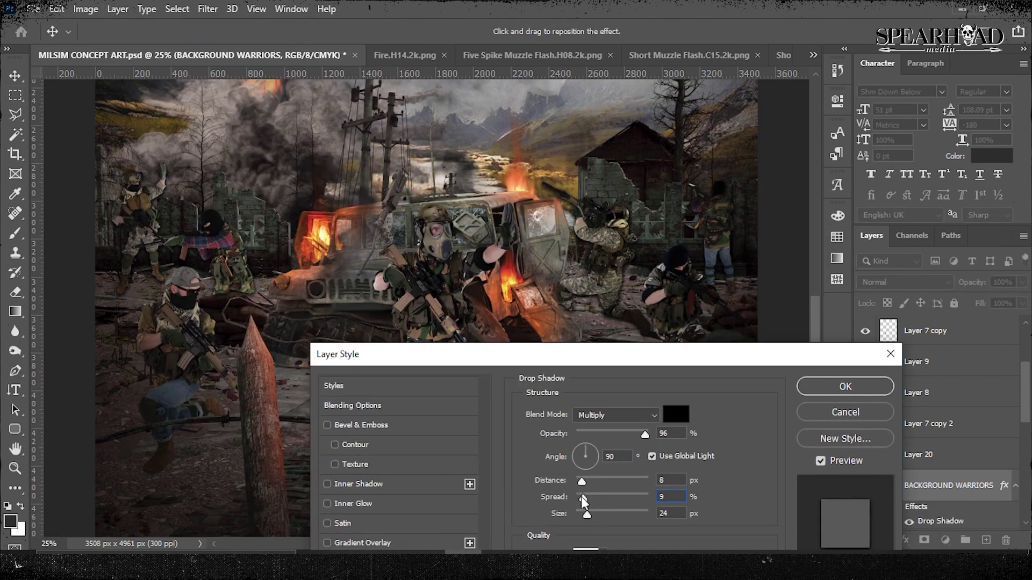
{"action": "left_click_drag", "start_coordinate": [581, 496], "coordinate": [588, 481]}
{"action": "left_click", "coordinate": [846, 386]}
{"action": "scroll", "coordinate": [943, 403], "scroll_direction": "up", "scroll_amount": 2}
Step: Start a drop shadow on the FOREGROUND WARRIORS layer
{"action": "left_click", "coordinate": [948, 396]}
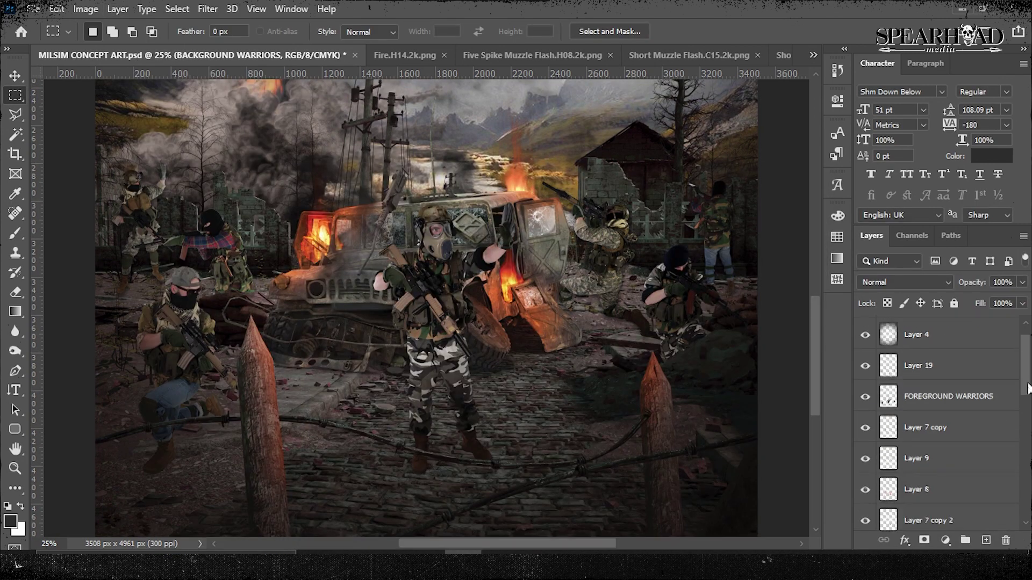
{"action": "left_click", "coordinate": [118, 9]}
{"action": "left_click", "coordinate": [354, 431]}
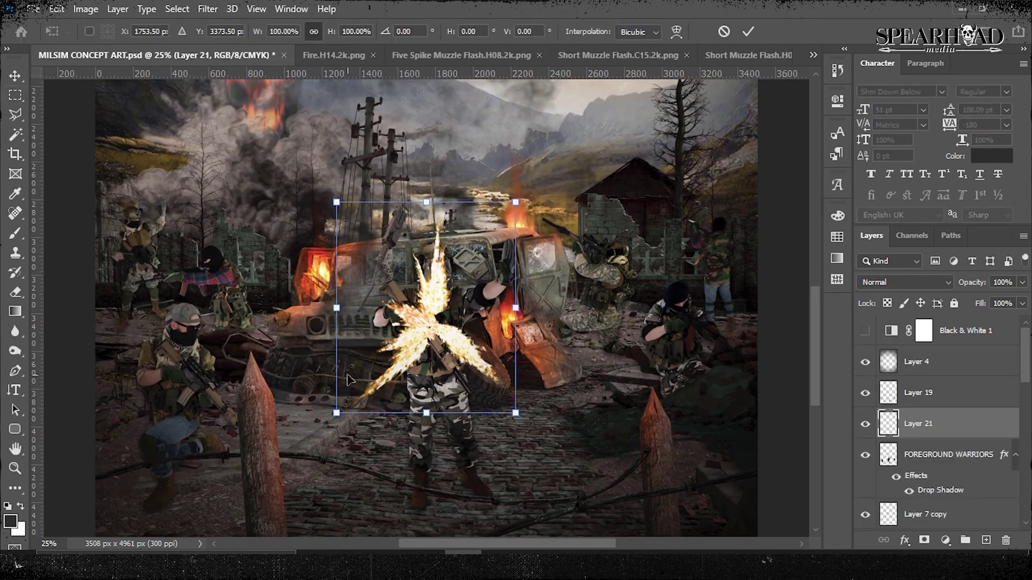
Step: Scale and rotate a muzzle flash onto a rifle barrel, and copy it to the rifle near the house
{"action": "left_click_drag", "start_coordinate": [349, 380], "coordinate": [567, 197]}
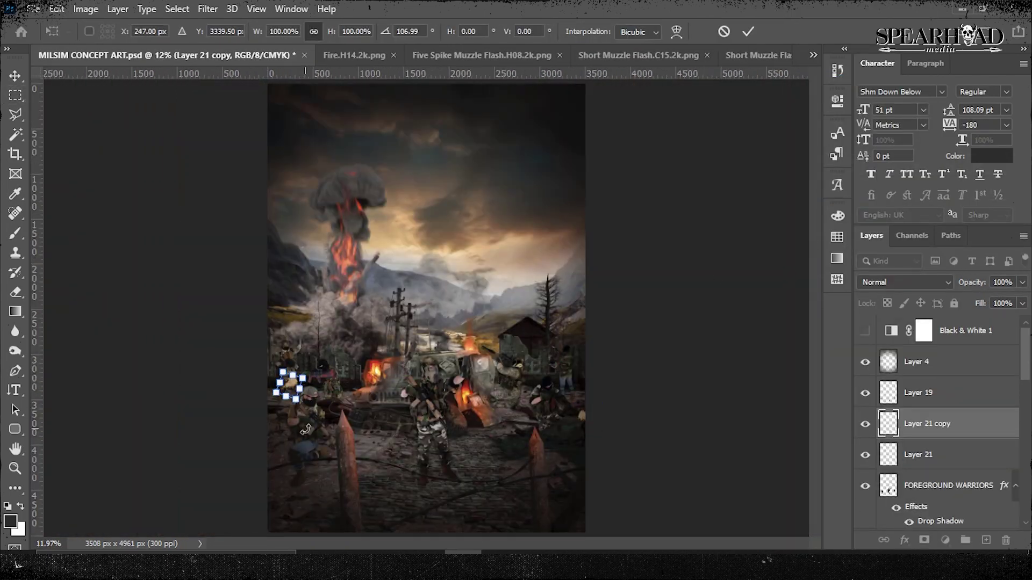
{"action": "scroll", "coordinate": [305, 430], "scroll_direction": "up", "scroll_amount": 5}
{"action": "left_click_drag", "start_coordinate": [344, 377], "coordinate": [348, 394]}
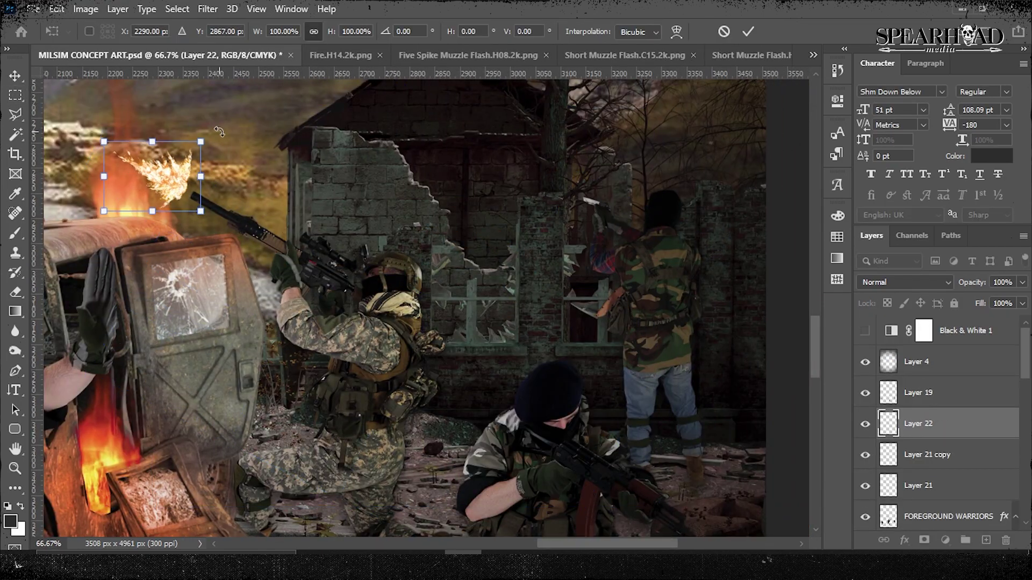
{"action": "right_click", "coordinate": [927, 423]}
{"action": "left_click", "coordinate": [774, 78]}
{"action": "left_click_drag", "start_coordinate": [153, 177], "coordinate": [495, 148]}
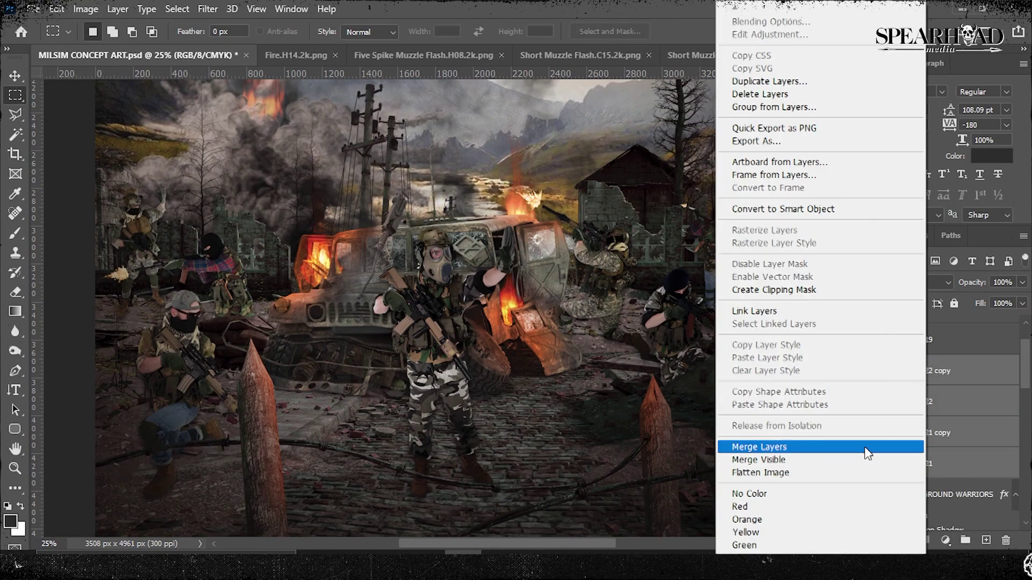
Step: Rename the layer MUZZLE FLASH, duplicate it, and give the copy an enlarged Outer Glow
{"action": "double_click", "coordinate": [916, 371]}
{"action": "key", "text": "ctrl+j"}
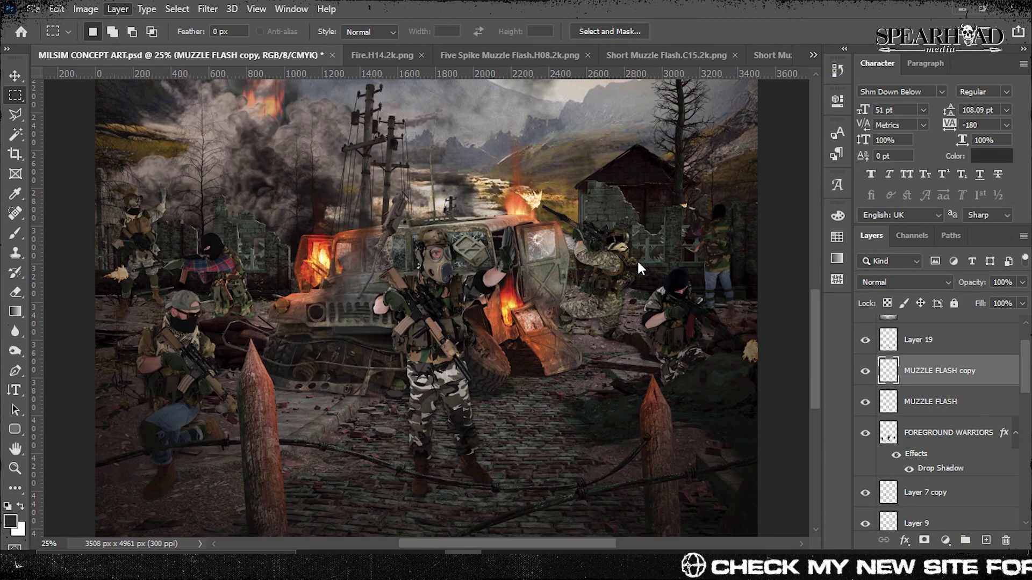
{"action": "double_click", "coordinate": [951, 371]}
{"action": "left_click_drag", "start_coordinate": [447, 493], "coordinate": [465, 493]}
{"action": "left_click", "coordinate": [709, 333]}
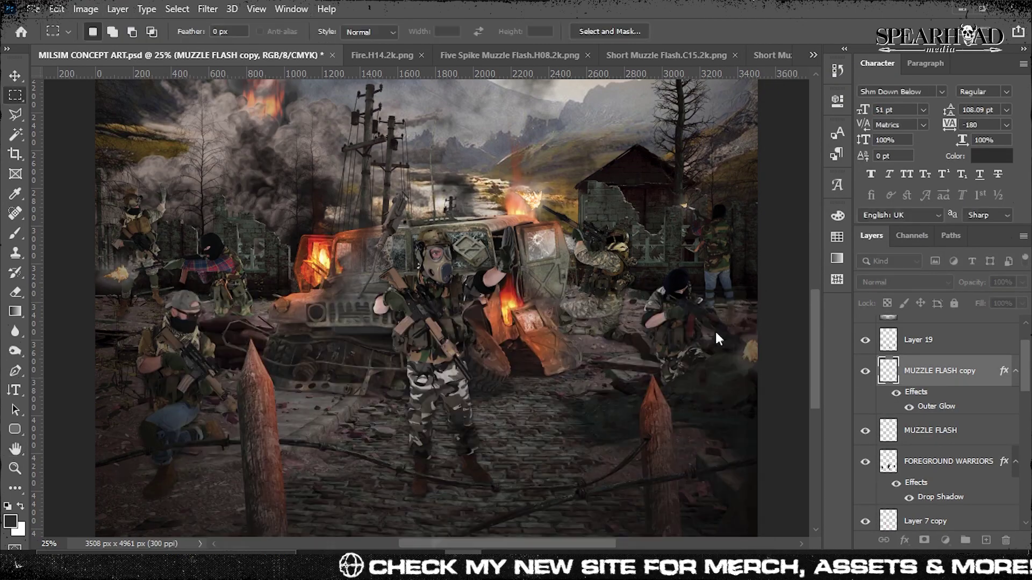
{"action": "key", "text": "ctrl+u"}
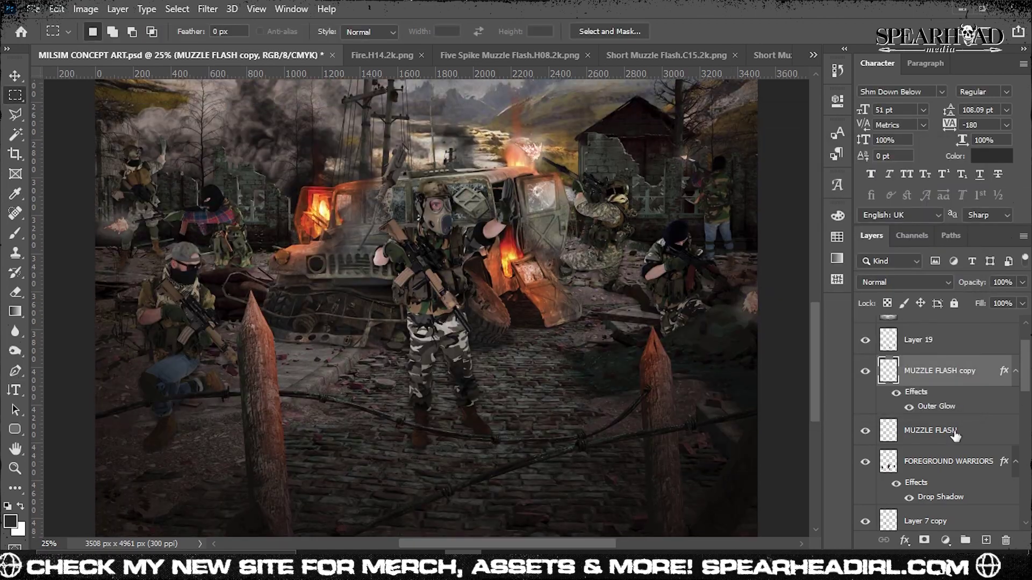
Step: Sample an orange paint colour and load the background warriors as a selection
{"action": "left_click", "coordinate": [297, 199]}
{"action": "key", "text": "b"}
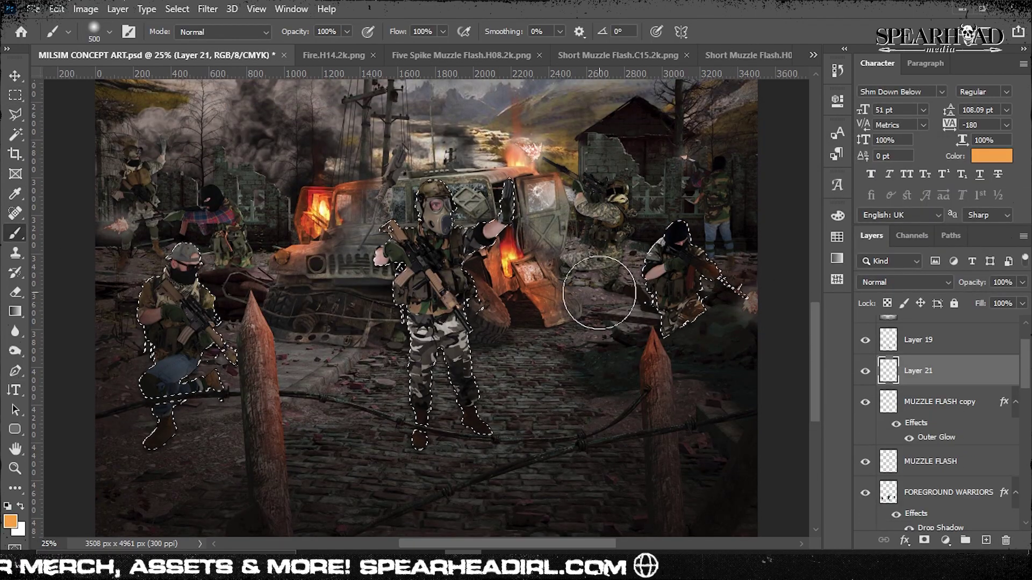
{"action": "key", "text": "ctrl+d"}
{"action": "left_click", "coordinate": [904, 282]}
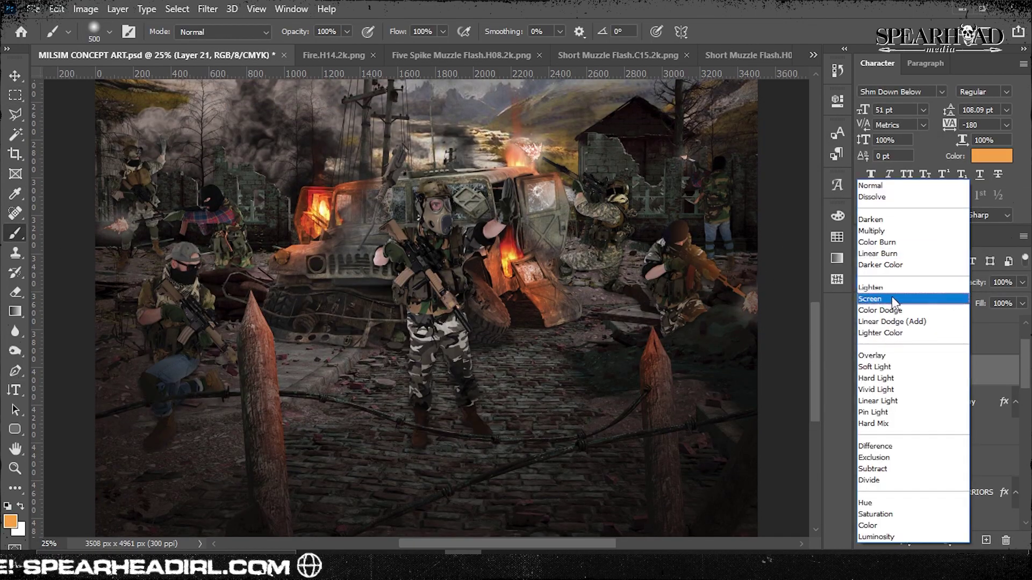
{"action": "left_click", "coordinate": [899, 325]}
{"action": "scroll", "coordinate": [935, 387], "scroll_direction": "down", "scroll_amount": 3}
{"action": "left_click", "coordinate": [888, 429], "text": "ctrl"}
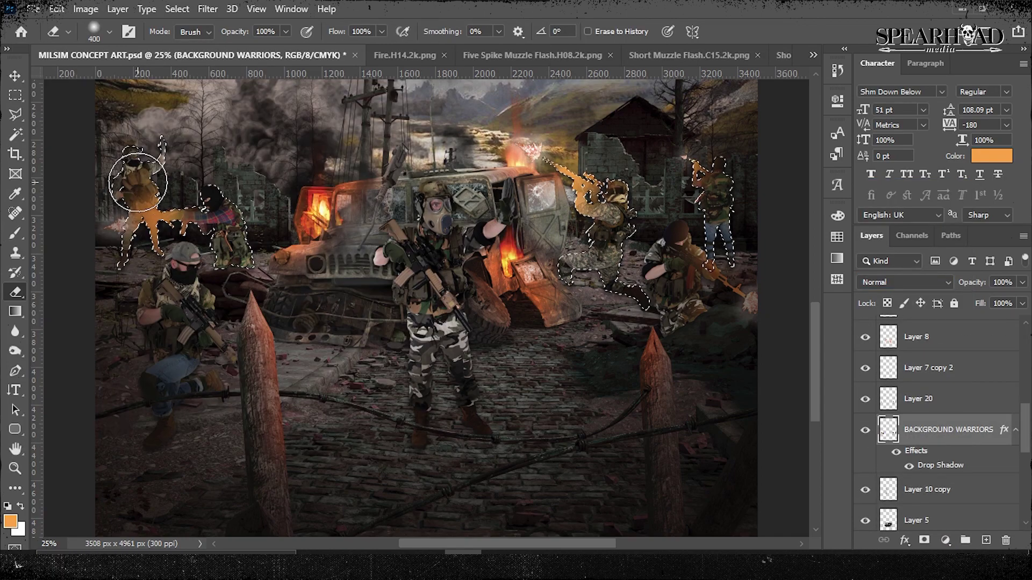
Step: Create a new rim-light layer set to a glowing blend mode
{"action": "key", "text": "ctrl+shift+alt+n"}
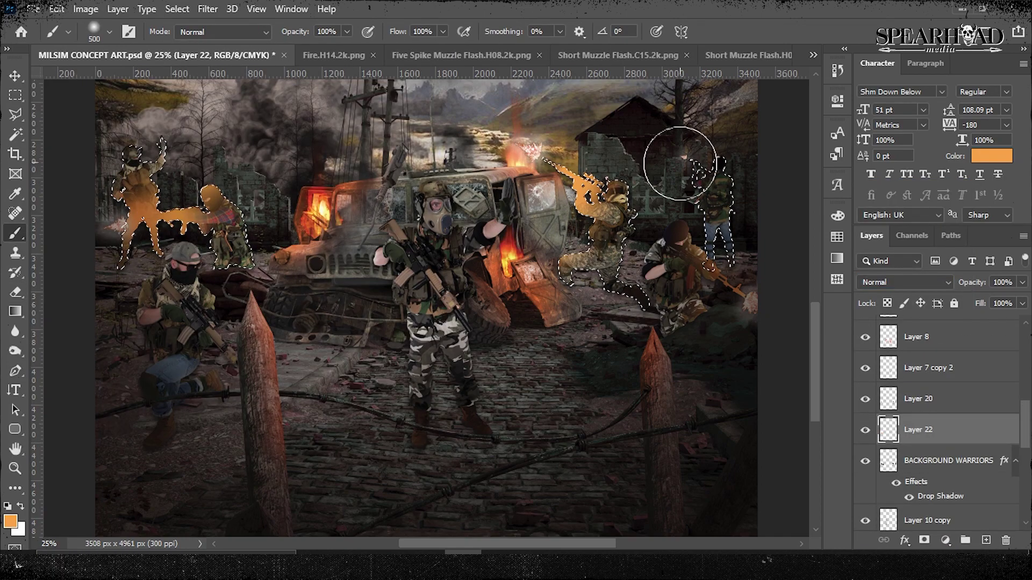
{"action": "key", "text": "m"}
{"action": "key", "text": "ctrl+d"}
{"action": "left_click", "coordinate": [903, 282]}
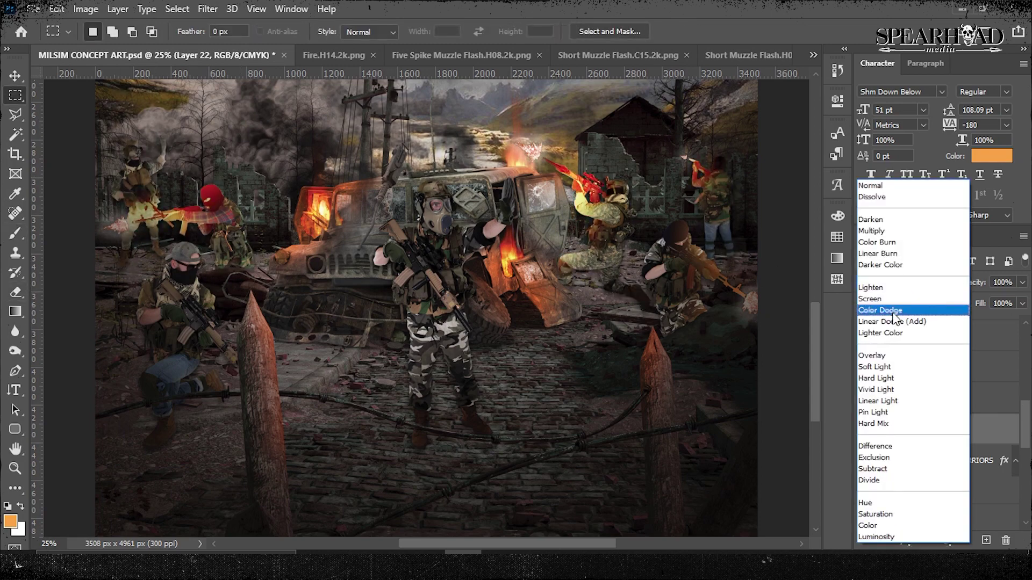
{"action": "left_click", "coordinate": [871, 299]}
{"action": "scroll", "coordinate": [936, 403], "scroll_direction": "up", "scroll_amount": 3}
Step: Load the foreground warriors' selection on Layer 21 for orange rim light
{"action": "left_click", "coordinate": [935, 347]}
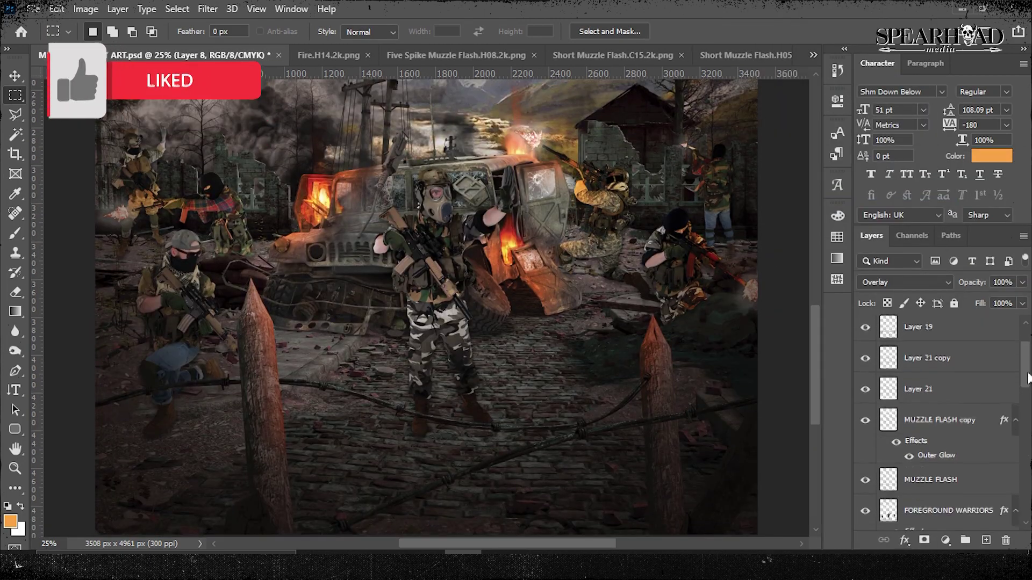
{"action": "left_click", "coordinate": [887, 476], "text": "ctrl"}
{"action": "key", "text": "b"}
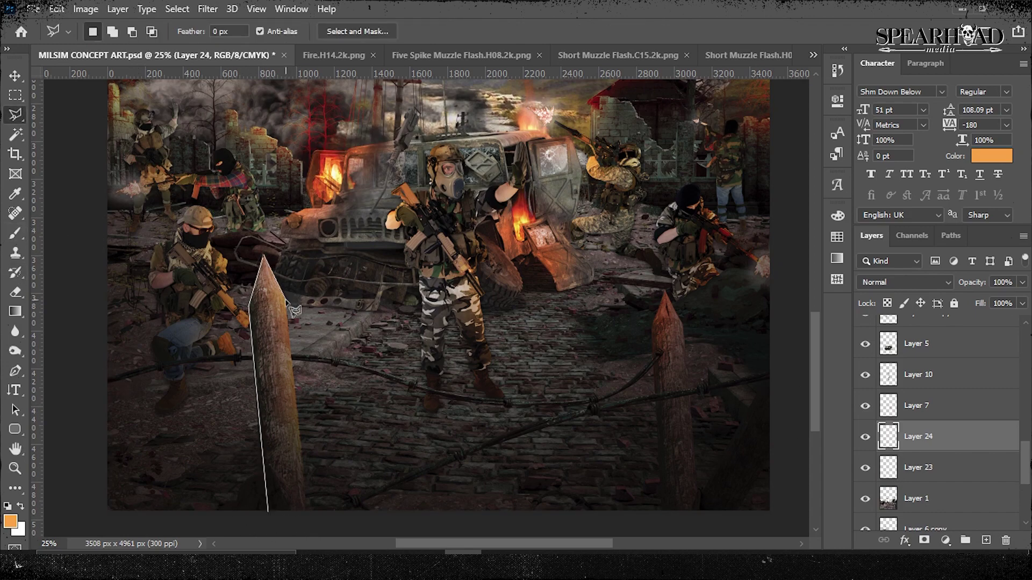
Step: Outline the left wooden stake and choose a darker orange
{"action": "left_click", "coordinate": [307, 506]}
{"action": "left_click", "coordinate": [660, 489]}
{"action": "left_click", "coordinate": [284, 507]}
{"action": "key", "text": "b"}
{"action": "left_click", "coordinate": [10, 522]}
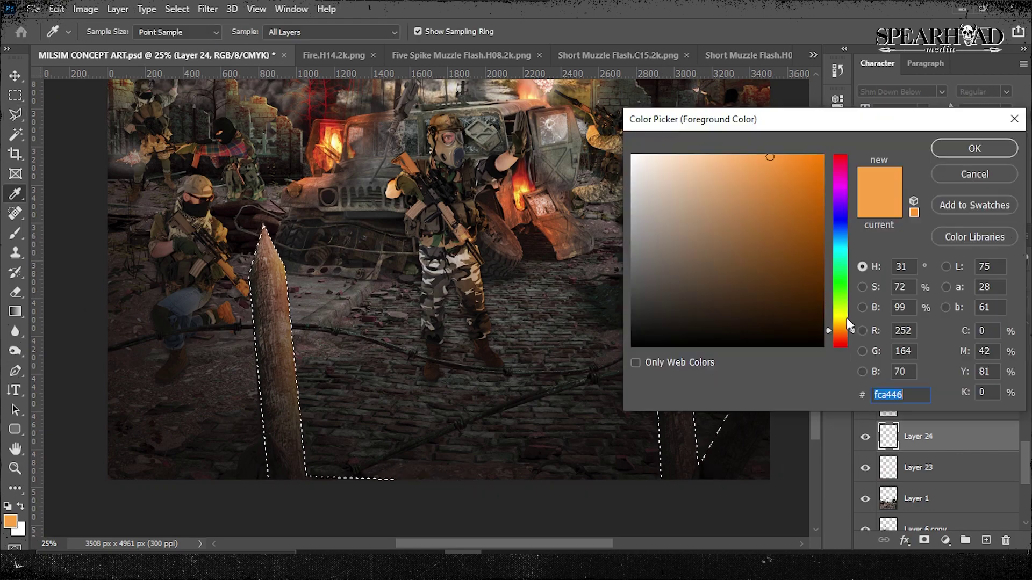
{"action": "left_click", "coordinate": [807, 186]}
{"action": "left_click", "coordinate": [972, 148]}
{"action": "key", "text": "ctrl+minus"}
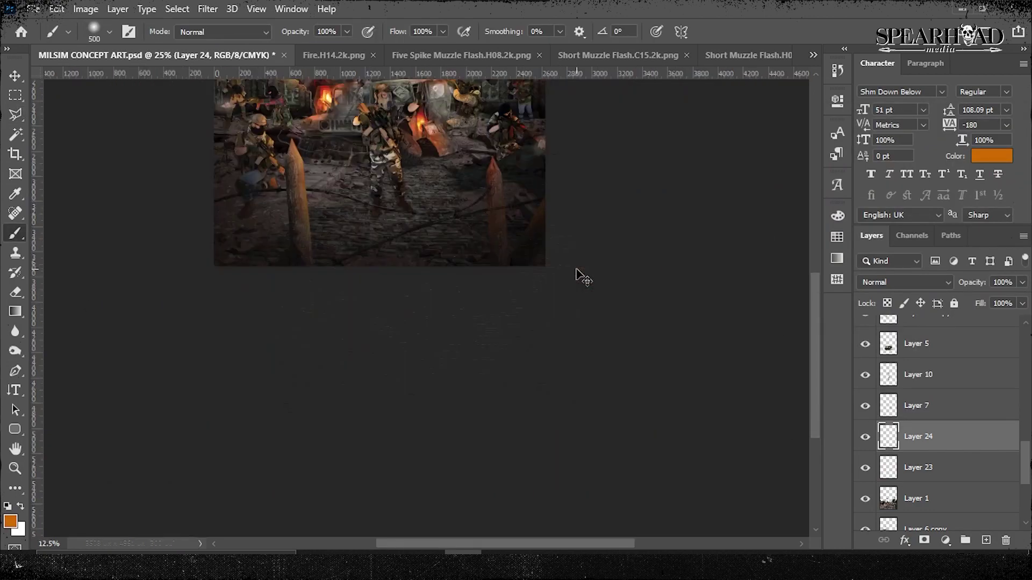
{"action": "scroll", "coordinate": [699, 396], "scroll_direction": "up", "scroll_amount": 2}
{"action": "scroll", "coordinate": [863, 417], "scroll_direction": "up", "scroll_amount": 3}
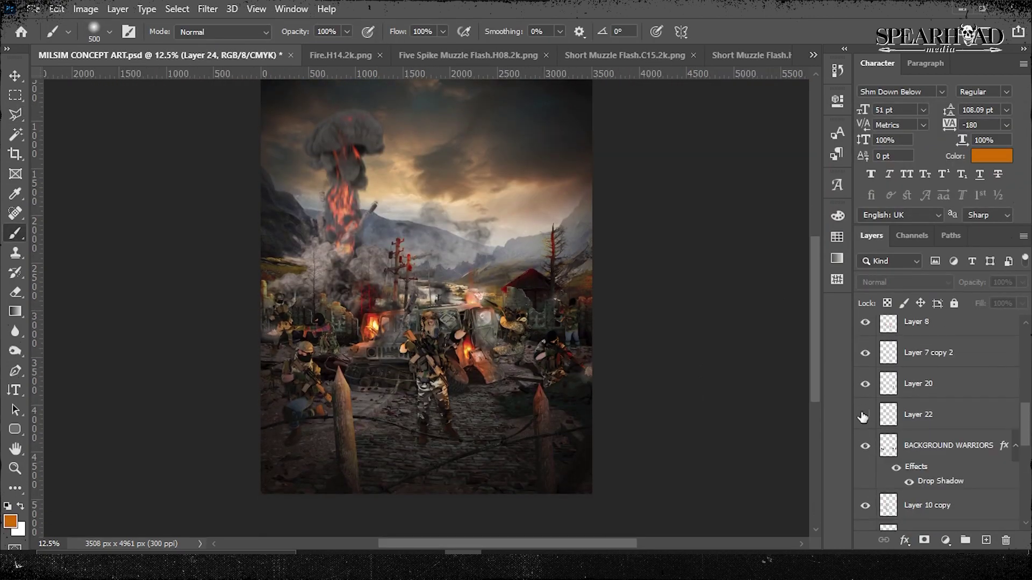
{"action": "scroll", "coordinate": [865, 434], "scroll_direction": "up", "scroll_amount": 2}
{"action": "scroll", "coordinate": [934, 384], "scroll_direction": "up", "scroll_amount": 3}
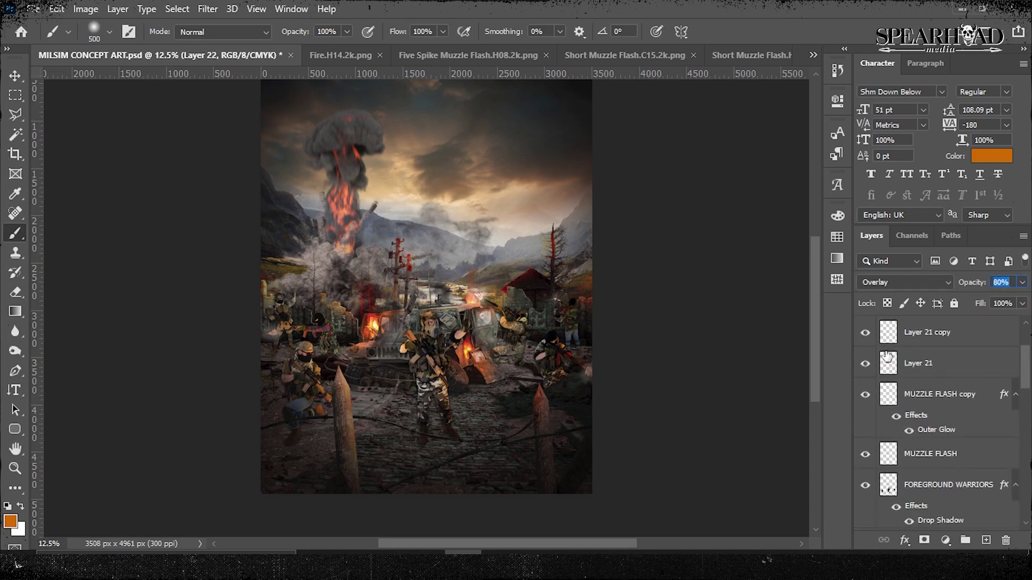
{"action": "scroll", "coordinate": [869, 339], "scroll_direction": "down", "scroll_amount": 5}
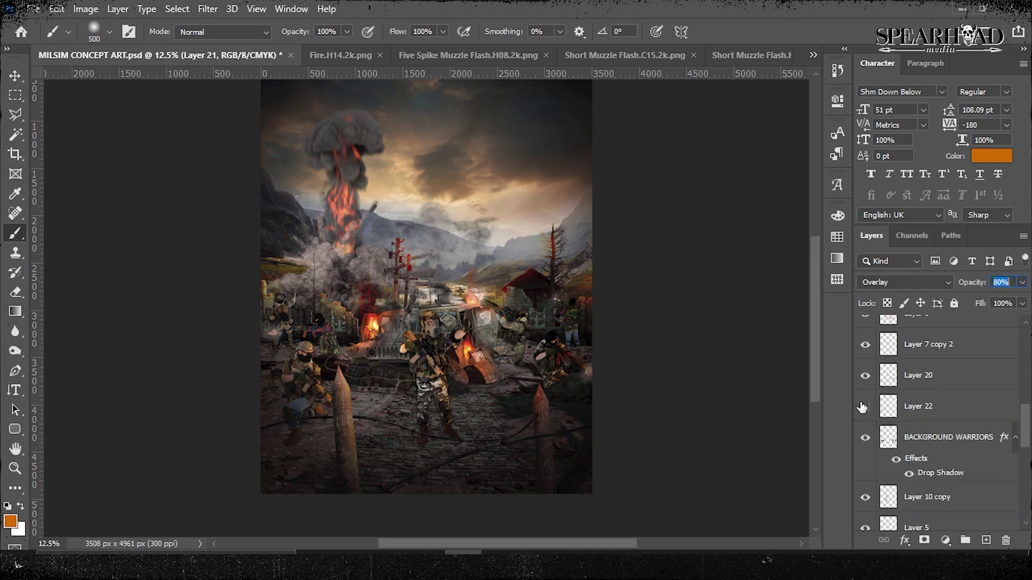
Step: Fill the foreground warriors' silhouette with black on a new layer
{"action": "left_click", "coordinate": [918, 360]}
{"action": "scroll", "coordinate": [819, 331], "scroll_direction": "up", "scroll_amount": 1}
{"action": "scroll", "coordinate": [936, 387], "scroll_direction": "up", "scroll_amount": 2}
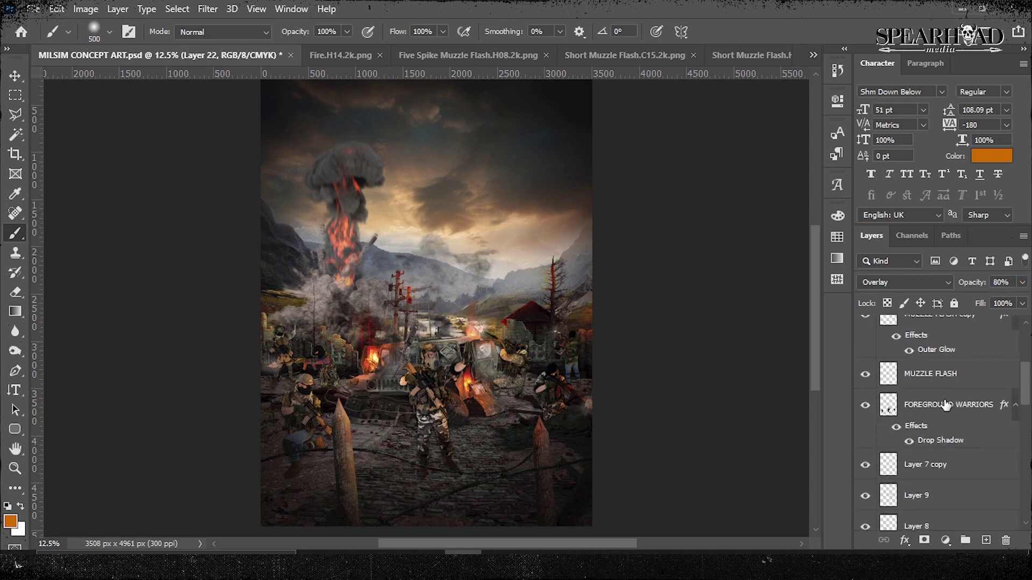
{"action": "left_click", "coordinate": [947, 405]}
{"action": "left_click", "coordinate": [888, 404], "text": "ctrl"}
{"action": "left_click", "coordinate": [985, 541]}
{"action": "key", "text": "shift+F5"}
{"action": "key", "text": "Return"}
{"action": "key", "text": "ctrl+d"}
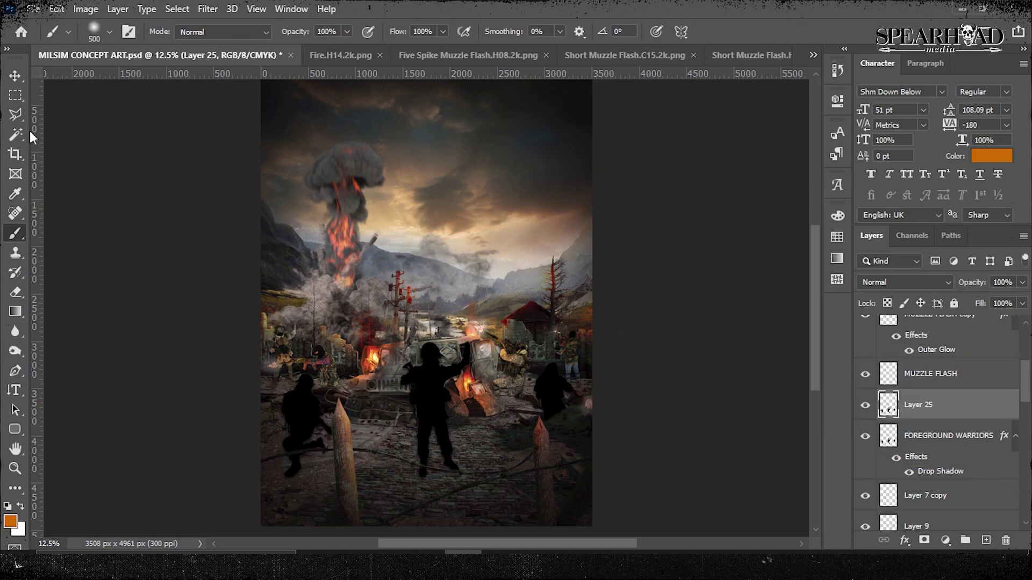
Step: Cut one silhouette to its own layer, squash and skew it, and Gaussian-blur it
{"action": "key", "text": "ctrl+shift+j"}
{"action": "left_click", "coordinate": [57, 8]}
{"action": "left_click", "coordinate": [61, 336]}
{"action": "left_click_drag", "start_coordinate": [308, 369], "coordinate": [308, 449]}
{"action": "left_click", "coordinate": [57, 8]}
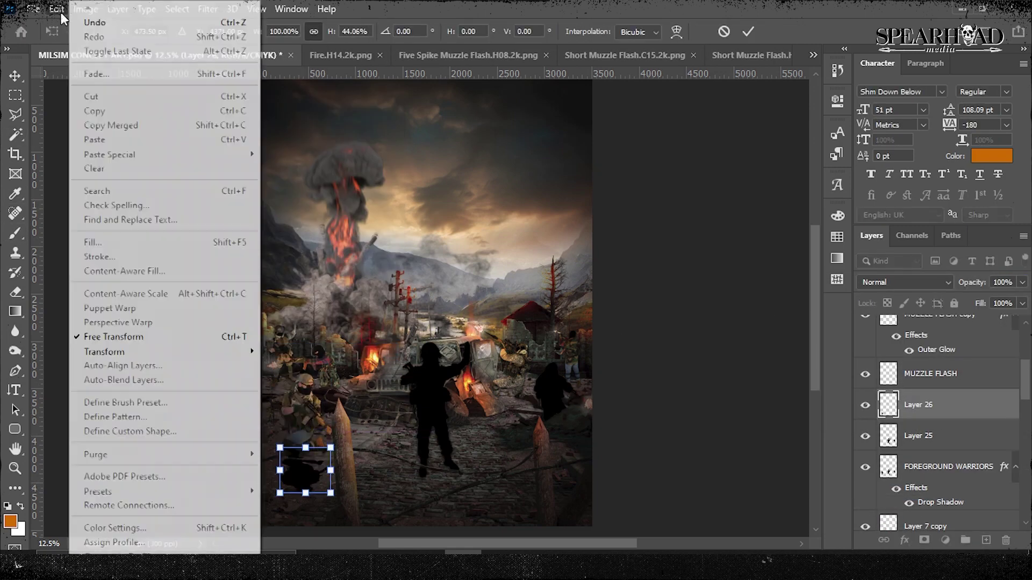
{"action": "left_click_drag", "start_coordinate": [307, 493], "coordinate": [242, 490]}
{"action": "key", "text": "Return"}
{"action": "left_click", "coordinate": [207, 8]}
{"action": "left_click", "coordinate": [242, 23]}
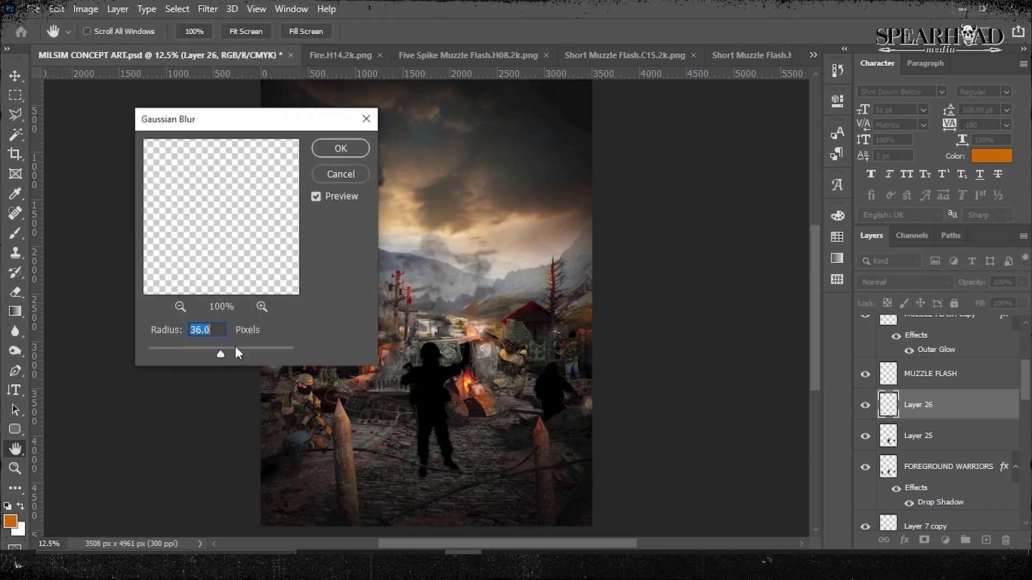
{"action": "key", "text": "Return"}
Step: Move the shadow below FOREGROUND WARRIORS and distort its bottom edge into a slant
{"action": "left_click", "coordinate": [57, 8]}
{"action": "left_click", "coordinate": [113, 336]}
{"action": "left_click_drag", "start_coordinate": [919, 405], "coordinate": [919, 495]}
{"action": "left_click", "coordinate": [56, 8]}
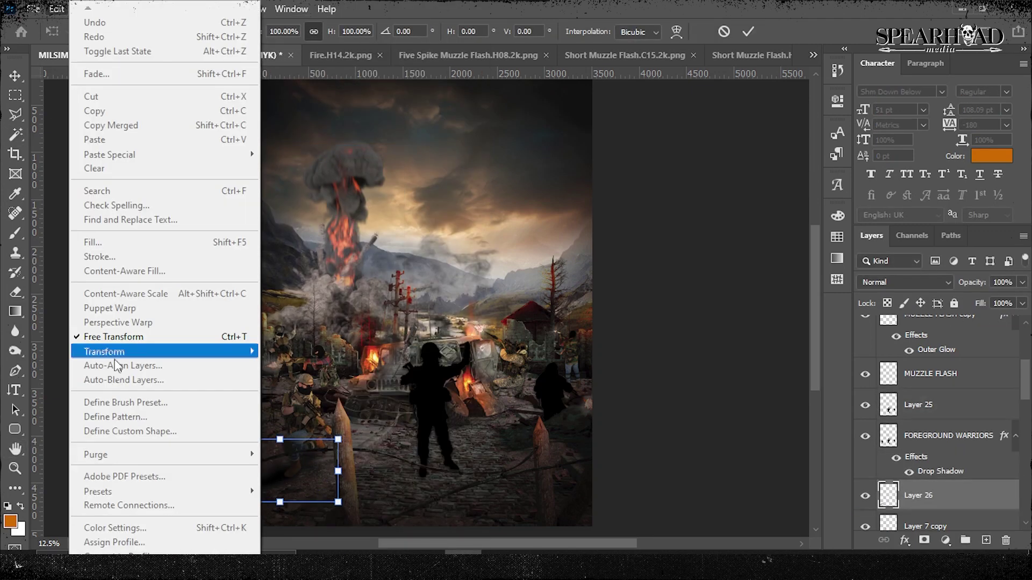
{"action": "left_click", "coordinate": [291, 409]}
{"action": "left_click_drag", "start_coordinate": [222, 502], "coordinate": [212, 537]}
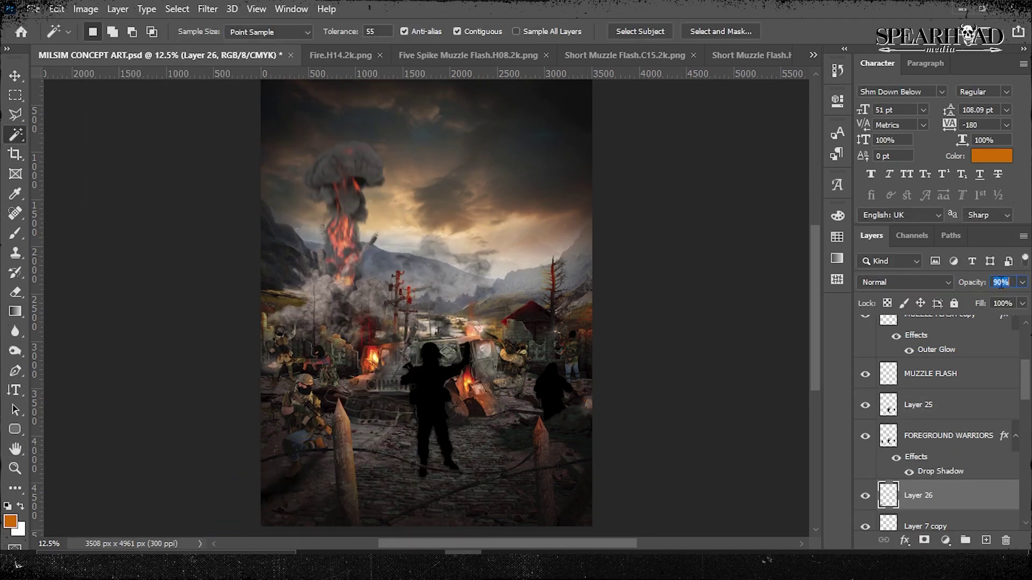
Step: Duplicate the silhouette and distort it down onto the ground
{"action": "left_click", "coordinate": [56, 8]}
{"action": "left_click", "coordinate": [291, 369]}
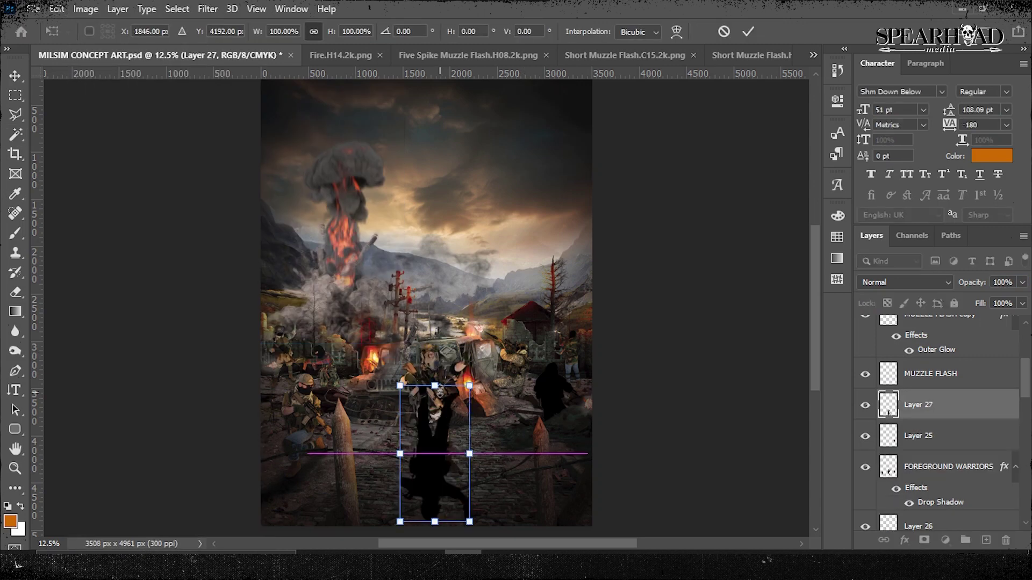
{"action": "left_click", "coordinate": [57, 9]}
{"action": "left_click", "coordinate": [341, 187]}
{"action": "left_click_drag", "start_coordinate": [451, 484], "coordinate": [461, 523]}
{"action": "scroll", "coordinate": [461, 523], "scroll_direction": "down", "scroll_amount": 3}
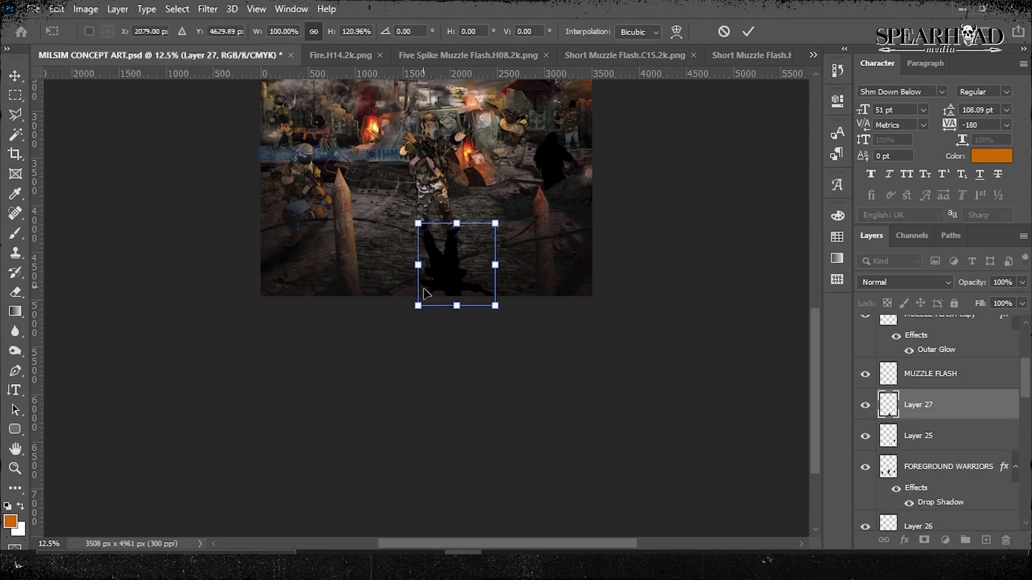
{"action": "key", "text": "Return"}
{"action": "left_click_drag", "start_coordinate": [918, 405], "coordinate": [918, 495]}
Step: Skew the shadow sideways and stretch its bottom edge lower
{"action": "key", "text": "ctrl+t"}
{"action": "left_click", "coordinate": [56, 9]}
{"action": "left_click_drag", "start_coordinate": [463, 223], "coordinate": [456, 228]}
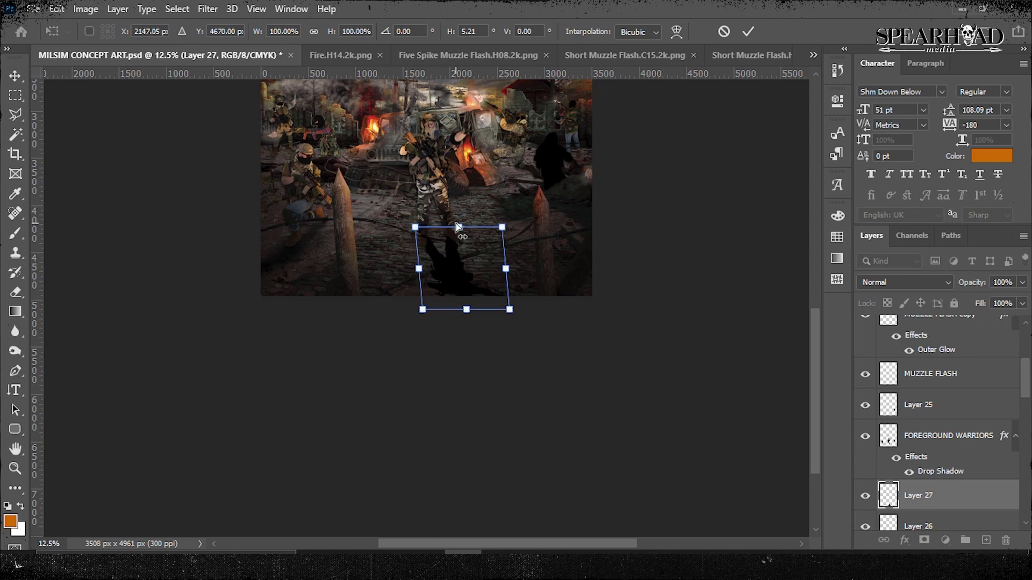
{"action": "key", "text": "Return"}
{"action": "left_click", "coordinate": [56, 8]}
{"action": "left_click", "coordinate": [283, 168]}
{"action": "left_click", "coordinate": [57, 9]}
{"action": "mouse_move", "coordinate": [464, 306]}
{"action": "left_mouse_down"}
{"action": "mouse_move", "coordinate": [465, 327]}
{"action": "mouse_move", "coordinate": [535, 333]}
{"action": "left_mouse_up"}
{"action": "key", "text": "Escape"}
{"action": "key", "text": "Return"}
Step: Tilt the second silhouette, Layer 25, and move it below FOREGROUND WARRIORS
{"action": "key", "text": "w"}
{"action": "left_click", "coordinate": [928, 404]}
{"action": "left_click", "coordinate": [57, 8]}
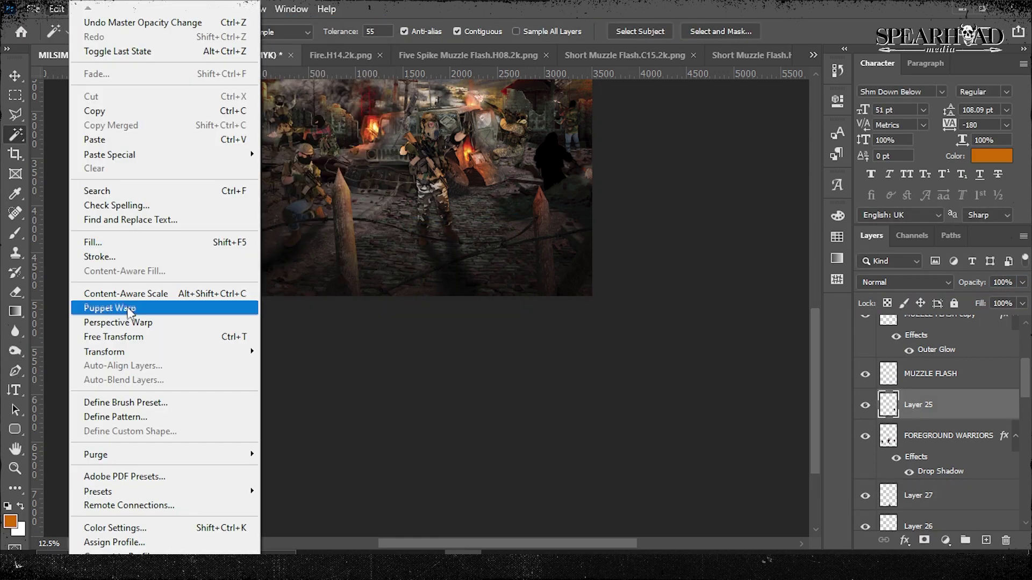
{"action": "left_click", "coordinate": [97, 341]}
{"action": "left_click_drag", "start_coordinate": [530, 298], "coordinate": [567, 212]}
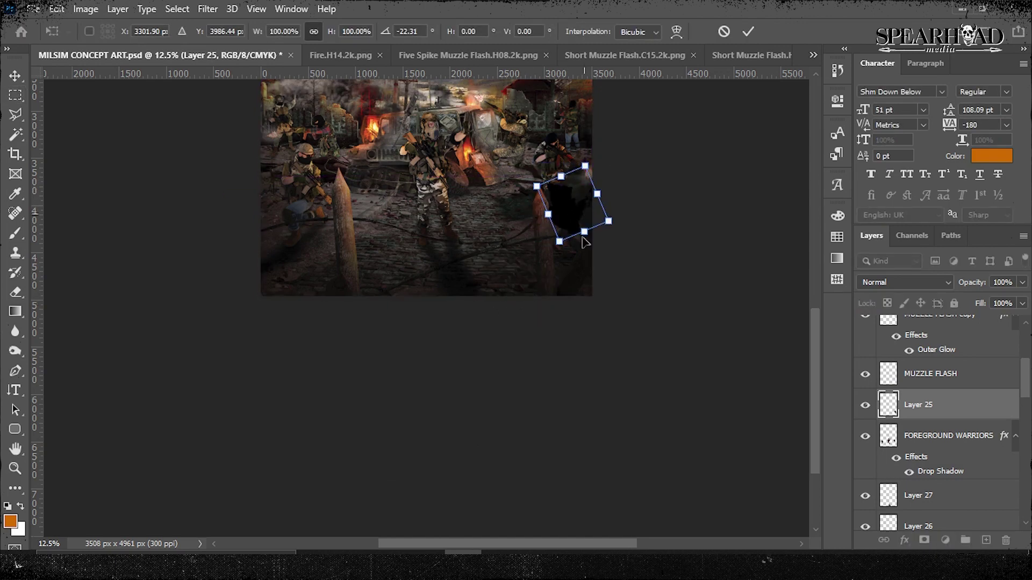
{"action": "left_click_drag", "start_coordinate": [928, 404], "coordinate": [979, 473]}
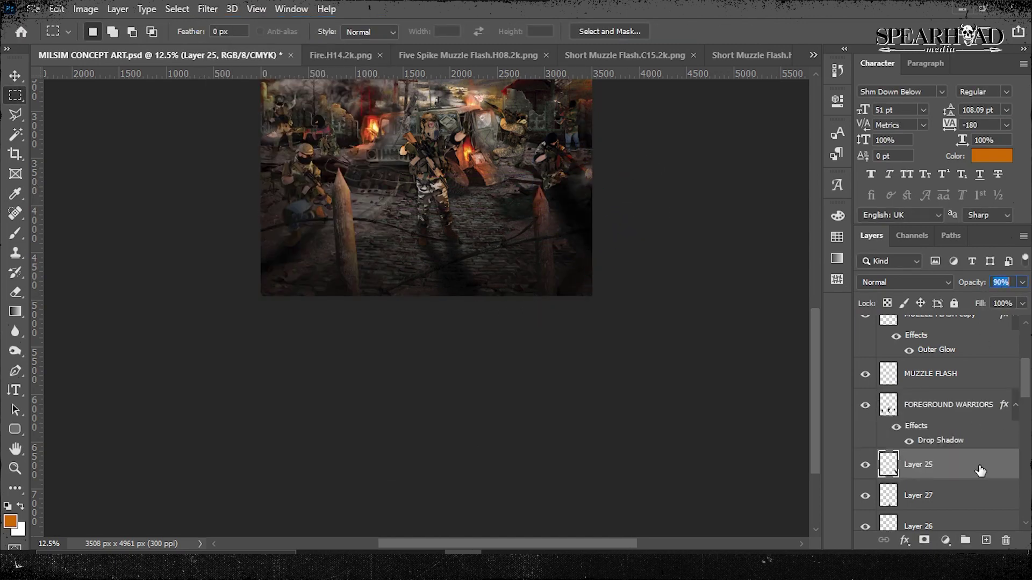
Step: Slant the second shadow across the ground, set it to 70% opacity, and save
{"action": "key", "text": "ctrl+t"}
{"action": "key", "text": "Escape"}
{"action": "left_click", "coordinate": [57, 8]}
{"action": "left_click", "coordinate": [312, 154]}
{"action": "left_click_drag", "start_coordinate": [592, 166], "coordinate": [611, 157]}
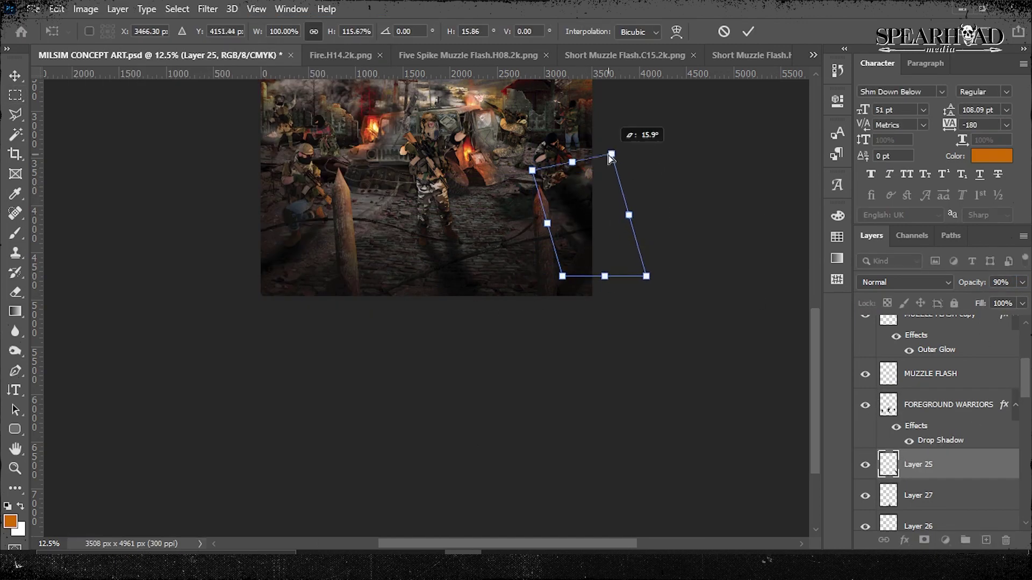
{"action": "key", "text": "Return"}
{"action": "key", "text": "7"}
{"action": "scroll", "coordinate": [822, 294], "scroll_direction": "up", "scroll_amount": 2}
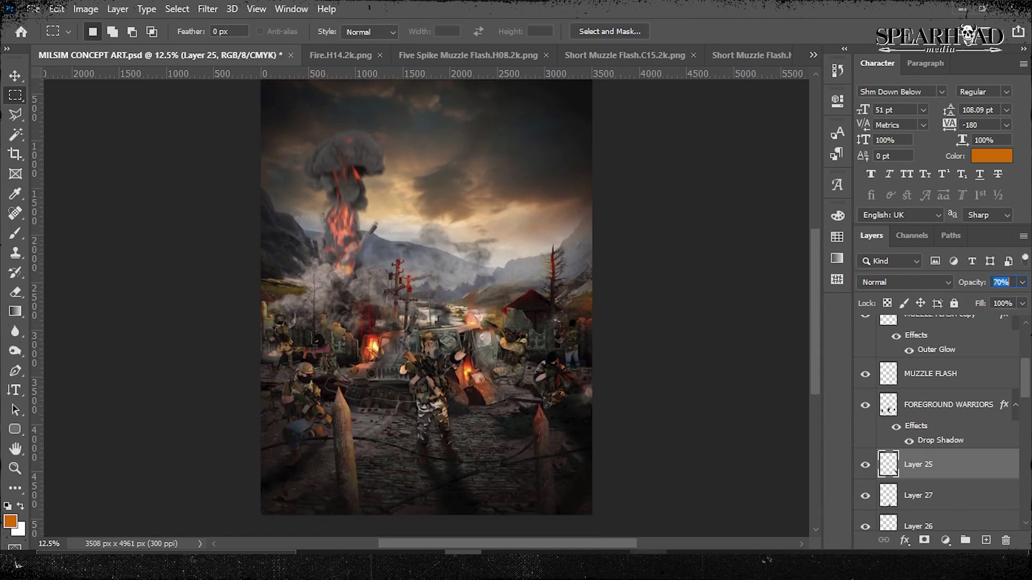
{"action": "left_click", "coordinate": [684, 54]}
Step: Close the unused muzzle flash, Five Spike and fire images
{"action": "left_click", "coordinate": [740, 52]}
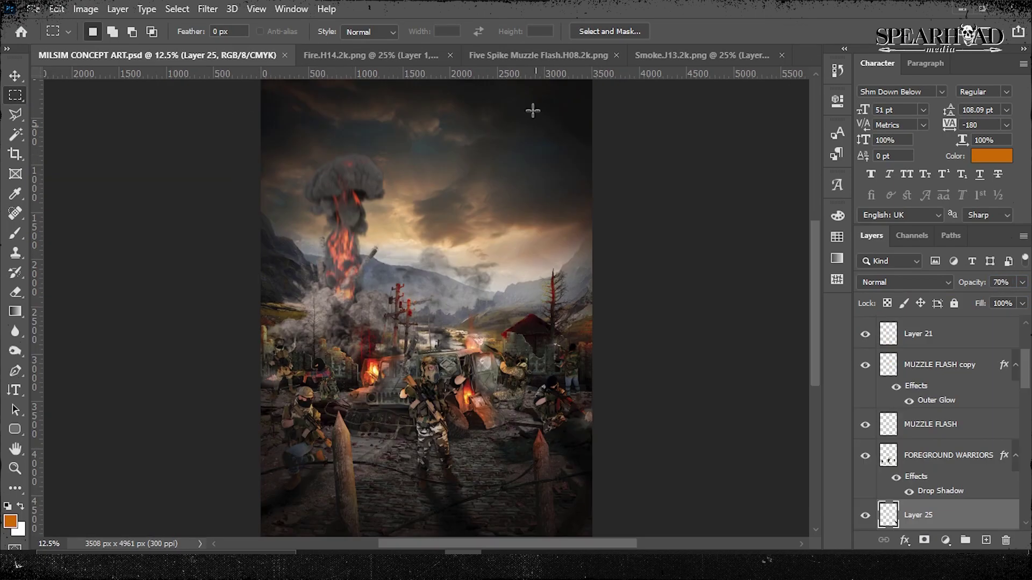
{"action": "left_click", "coordinate": [533, 56]}
{"action": "left_click", "coordinate": [475, 55]}
{"action": "left_click", "coordinate": [158, 54]}
Step: Paste the smoke image into the centre of the poster
{"action": "key", "text": "ctrl+v"}
{"action": "key", "text": "ctrl+t"}
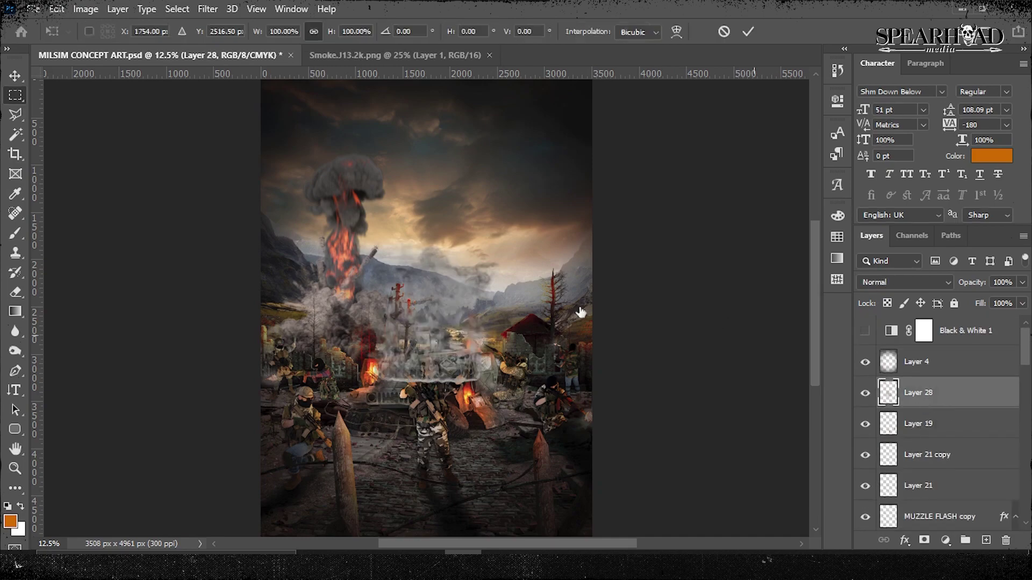
{"action": "left_click_drag", "start_coordinate": [357, 313], "coordinate": [415, 414]}
{"action": "key", "text": "Return"}
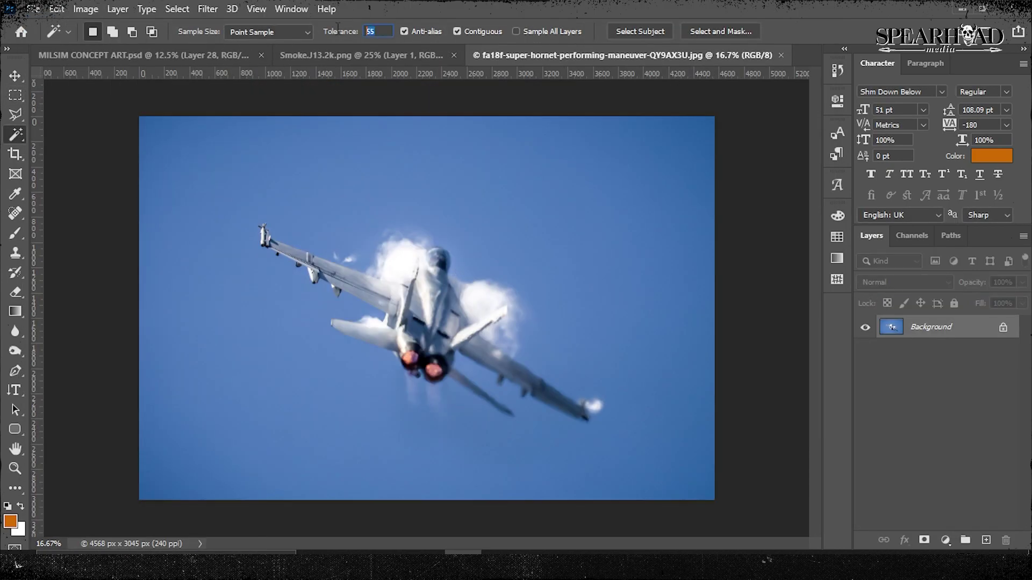
Step: Paste the magic-wand-cut jet over the sky, scaled and blended in Soft Light
{"action": "left_click", "coordinate": [242, 161]}
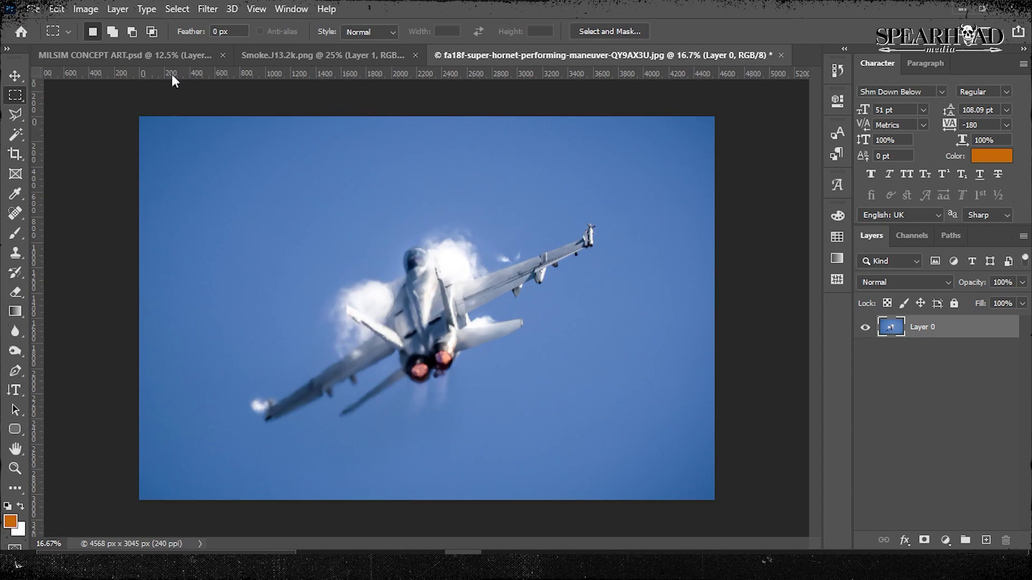
{"action": "left_click", "coordinate": [157, 55]}
{"action": "key", "text": "ctrl+v"}
{"action": "key", "text": "ctrl+t"}
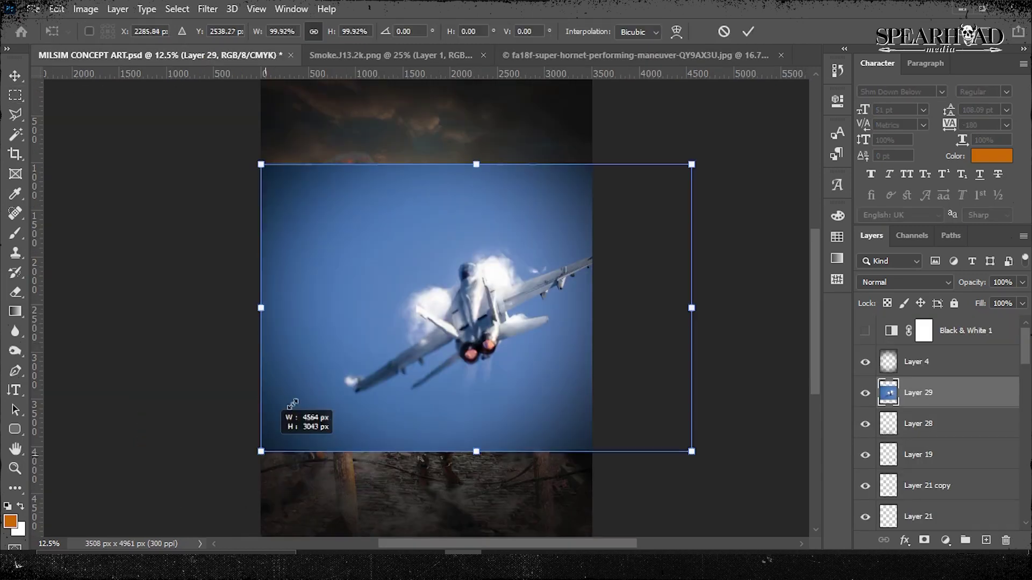
{"action": "mouse_move", "coordinate": [691, 166]}
{"action": "left_mouse_down"}
{"action": "mouse_move", "coordinate": [553, 131]}
{"action": "mouse_move", "coordinate": [581, 161]}
{"action": "left_mouse_up"}
{"action": "key", "text": "Return"}
{"action": "left_click", "coordinate": [903, 282]}
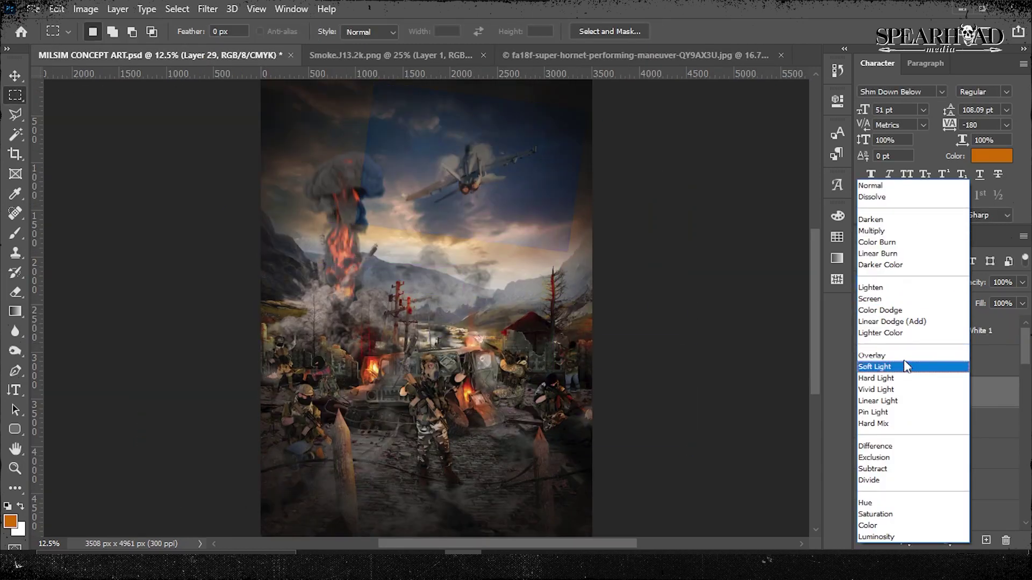
{"action": "left_click", "coordinate": [905, 367]}
Step: Shift the jet layer's hue with Hue/Saturation and resize it
{"action": "key", "text": "ctrl+u"}
{"action": "mouse_move", "coordinate": [810, 257]}
{"action": "left_mouse_down"}
{"action": "mouse_move", "coordinate": [734, 244]}
{"action": "mouse_move", "coordinate": [770, 253]}
{"action": "left_mouse_up"}
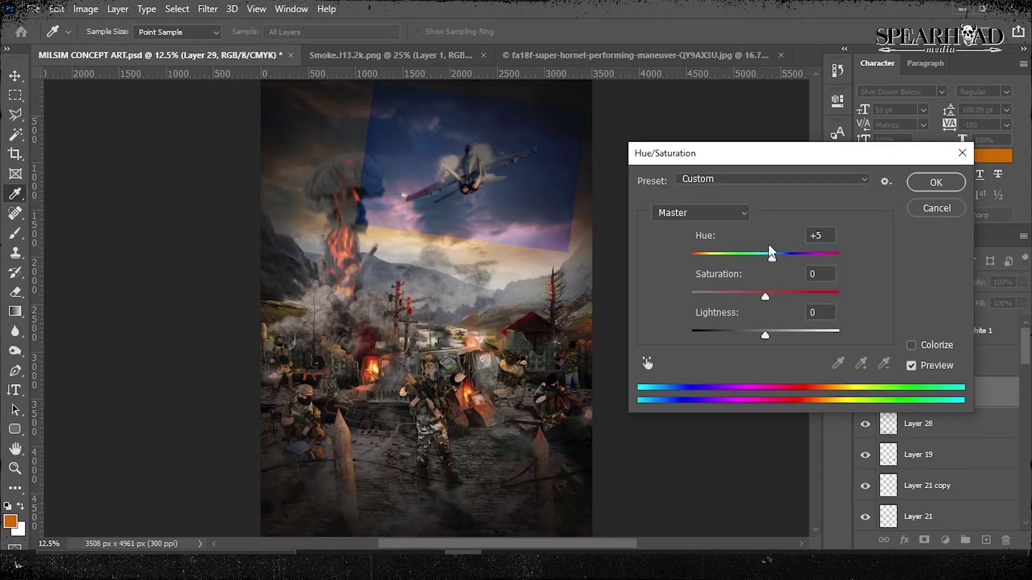
{"action": "left_click", "coordinate": [937, 182]}
{"action": "key", "text": "ctrl+t"}
{"action": "left_click_drag", "start_coordinate": [588, 161], "coordinate": [618, 154]}
{"action": "key", "text": "Return"}
Step: Rotate and shrink the jet, then warm it toward red with Color Balance
{"action": "key", "text": "e"}
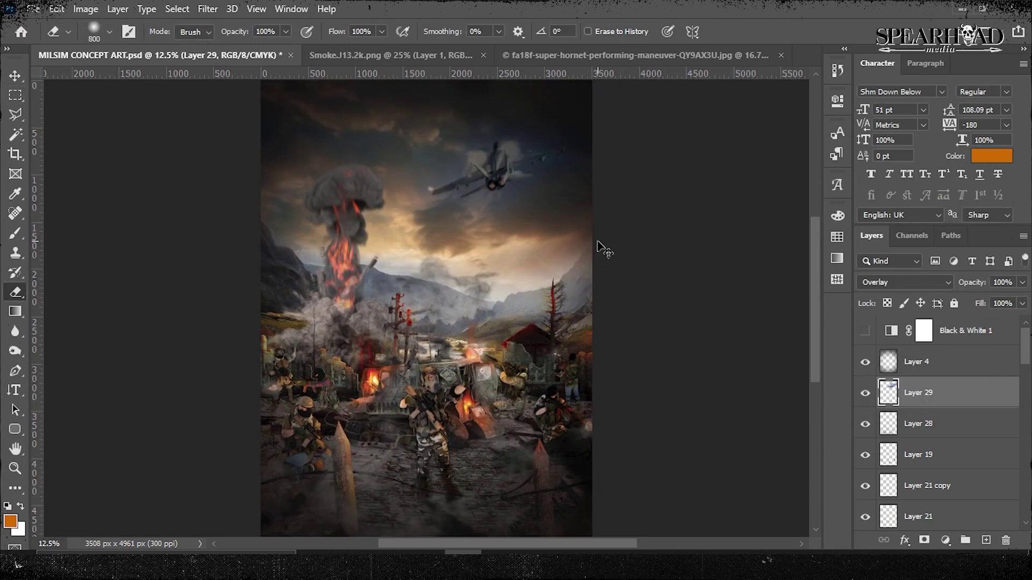
{"action": "key", "text": "ctrl+t"}
{"action": "key", "text": "ctrl+plus"}
{"action": "key", "text": "ctrl+plus"}
{"action": "mouse_move", "coordinate": [334, 376]}
{"action": "left_mouse_down"}
{"action": "mouse_move", "coordinate": [512, 261]}
{"action": "mouse_move", "coordinate": [693, 265]}
{"action": "left_mouse_up"}
{"action": "key", "text": "Return"}
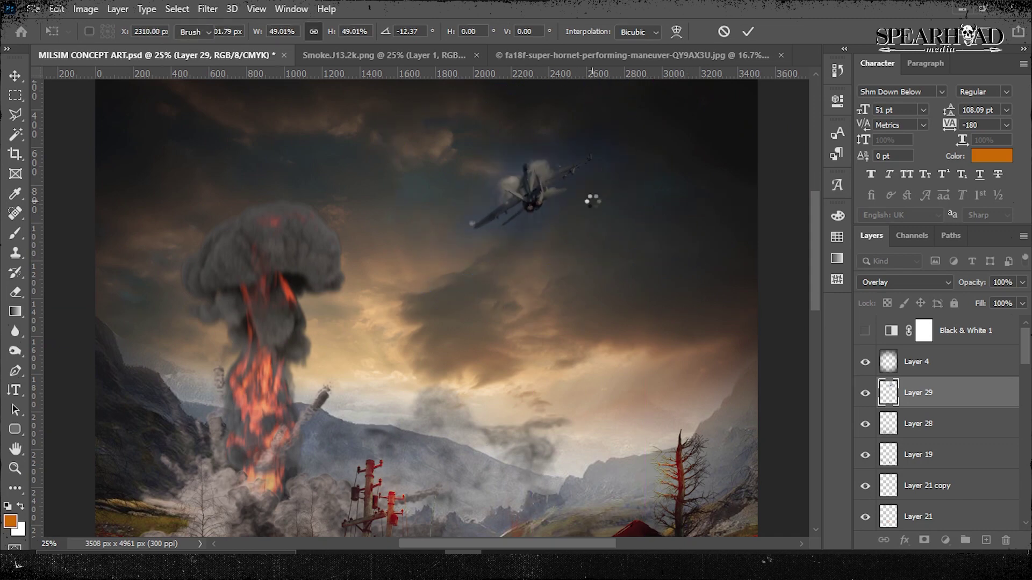
{"action": "key", "text": "ctrl+b"}
{"action": "left_click_drag", "start_coordinate": [759, 376], "coordinate": [778, 378]}
{"action": "left_click", "coordinate": [912, 352]}
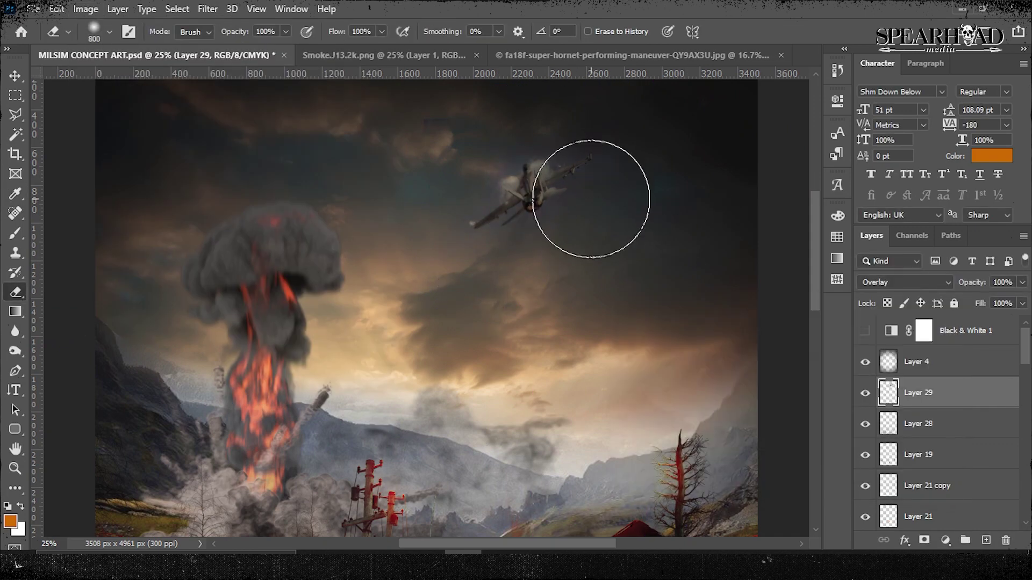
Step: Move the jet higher in the sky and fit the poster in view
{"action": "key", "text": "ctrl+t"}
{"action": "left_click_drag", "start_coordinate": [599, 152], "coordinate": [600, 125]}
{"action": "key", "text": "Return"}
{"action": "key", "text": "ctrl+0"}
{"action": "key", "text": "ctrl+t"}
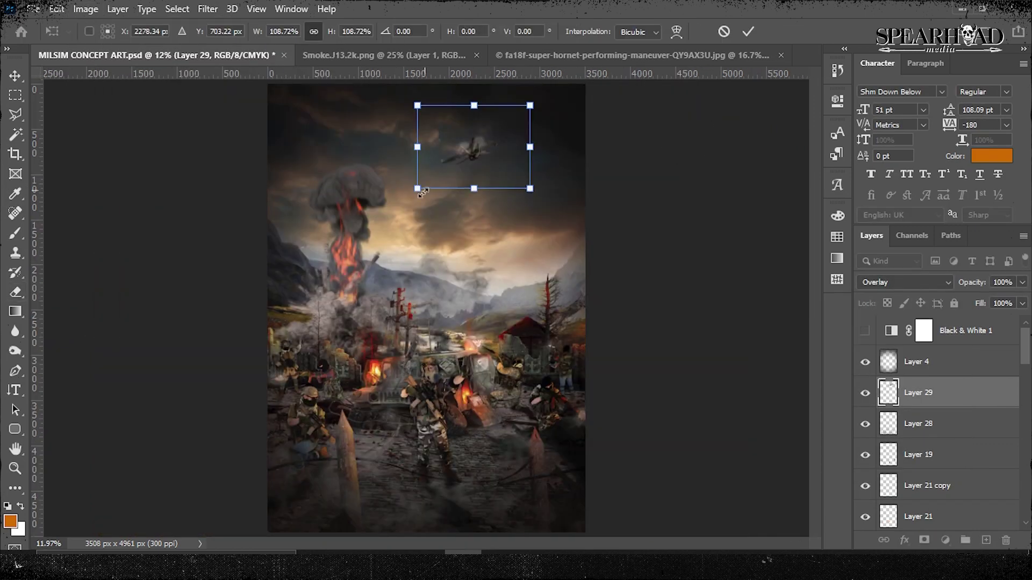
{"action": "key", "text": "Return"}
{"action": "left_click", "coordinate": [34, 9]}
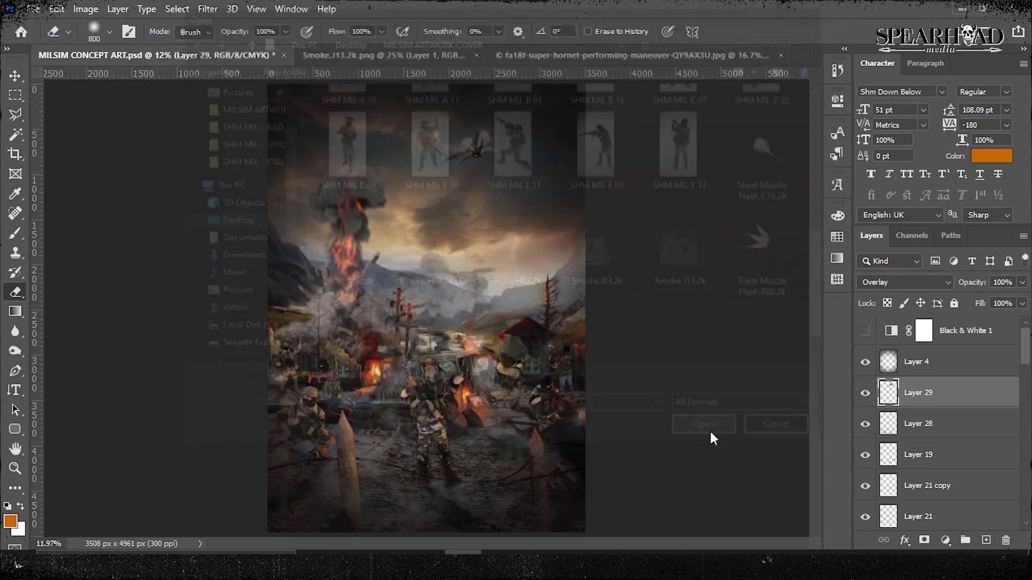
Step: Rotate the smoke into a diagonal streak and warp it into a curve
{"action": "key", "text": "ctrl+t"}
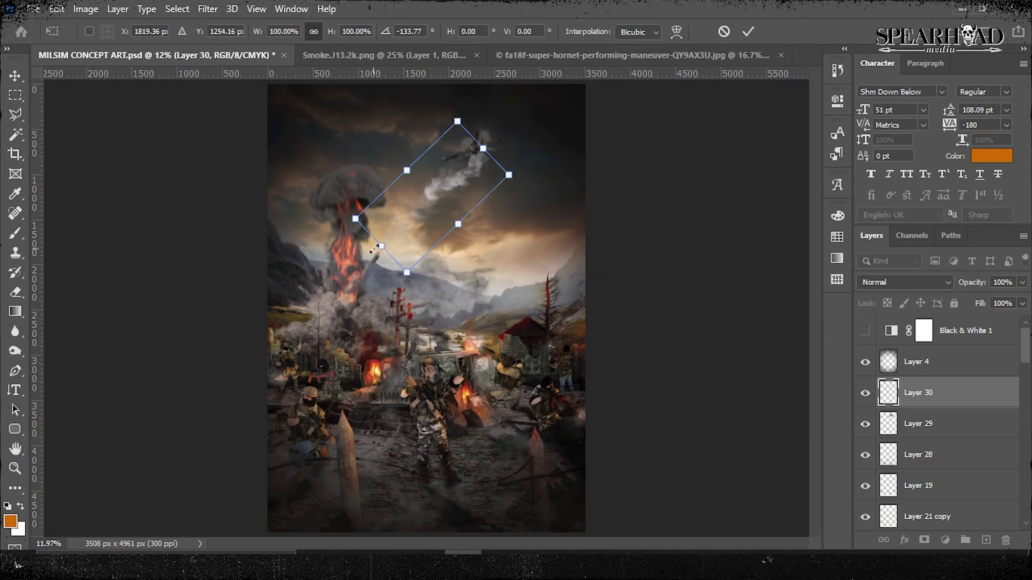
{"action": "left_click_drag", "start_coordinate": [221, 287], "coordinate": [577, 177]}
{"action": "key", "text": "Return"}
{"action": "left_click", "coordinate": [57, 9]}
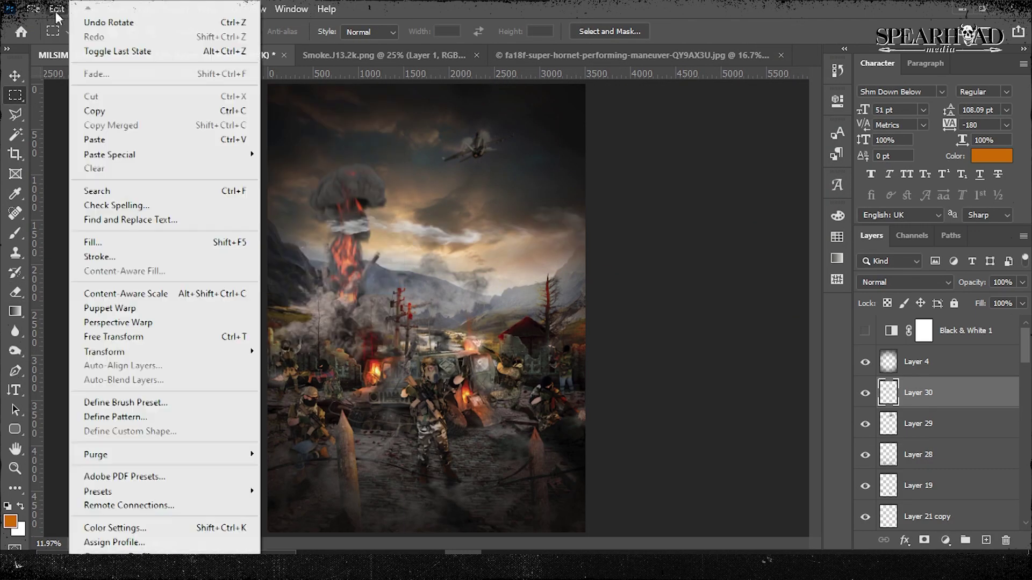
{"action": "left_click", "coordinate": [290, 364]}
{"action": "left_click", "coordinate": [358, 30]}
{"action": "left_click", "coordinate": [353, 66]}
{"action": "key", "text": "Return"}
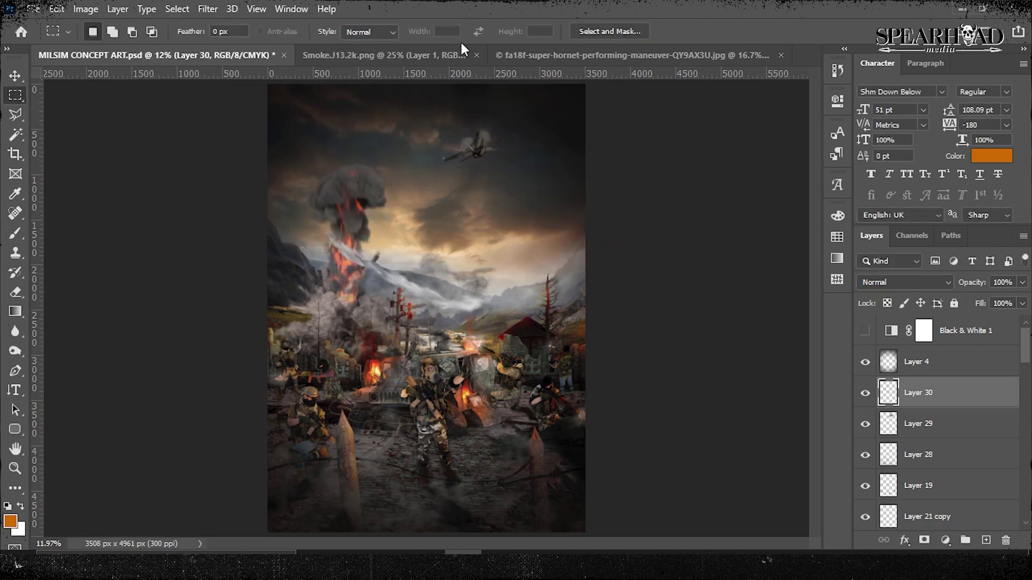
Step: Stretch the curved smoke into a long trail behind the jet
{"action": "key", "text": "ctrl+t"}
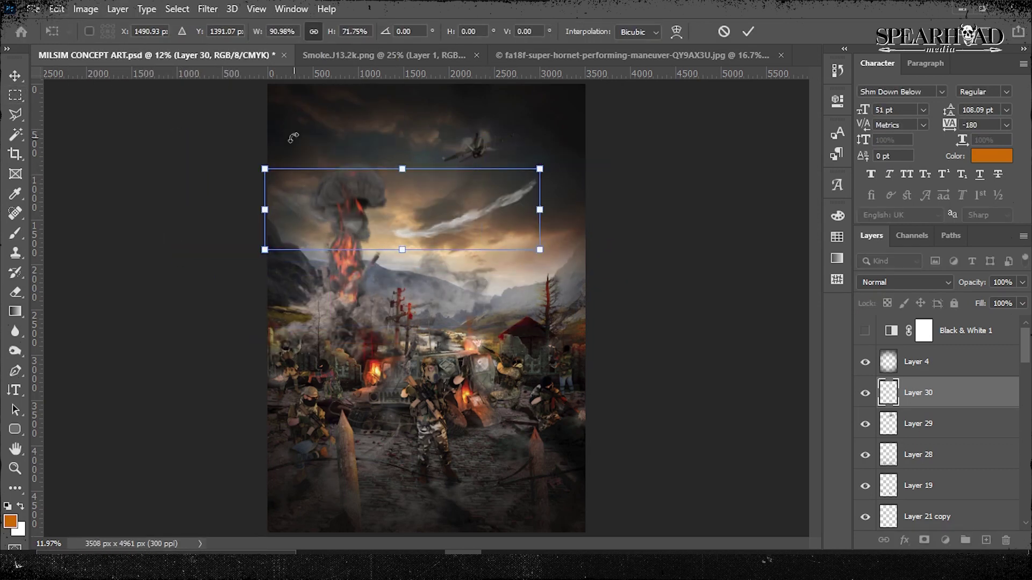
{"action": "left_click_drag", "start_coordinate": [539, 170], "coordinate": [475, 179]}
{"action": "key", "text": "Return"}
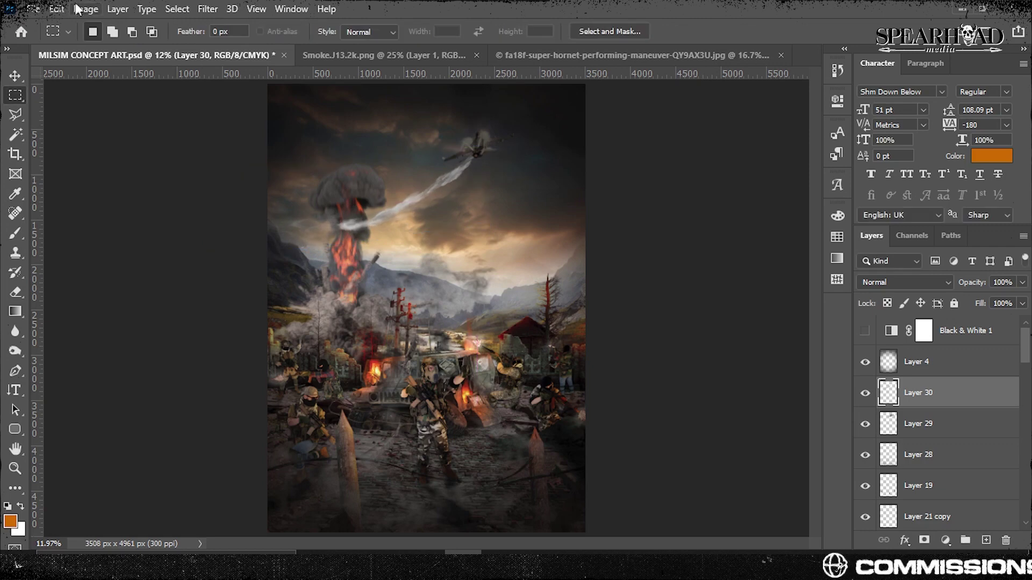
{"action": "key", "text": "ctrl+t"}
{"action": "key", "text": "Return"}
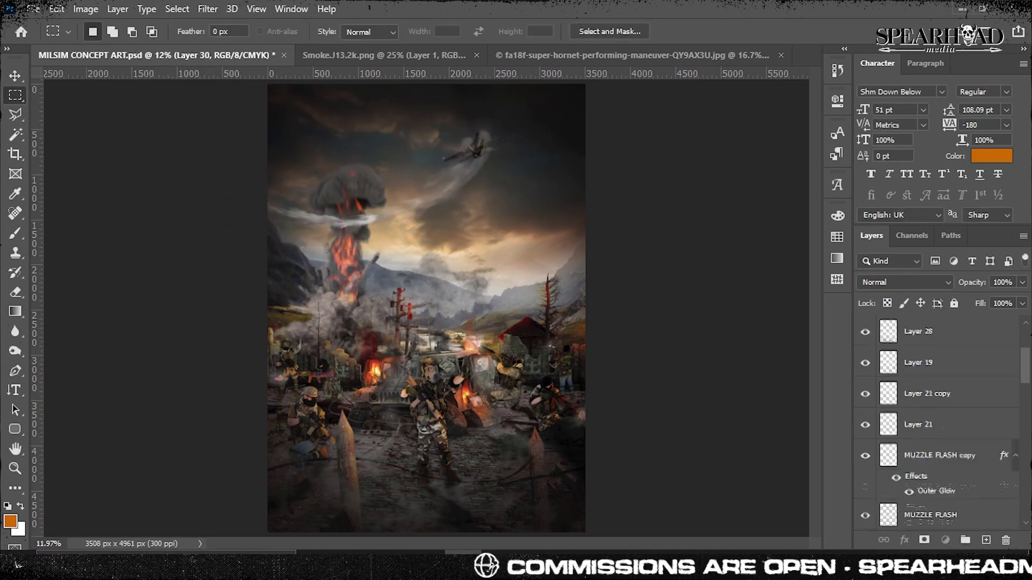
{"action": "left_click_drag", "start_coordinate": [919, 392], "coordinate": [973, 487]}
Step: Apply a motion blur with a set angle and longer distance to the smoke trail
{"action": "left_click", "coordinate": [207, 9]}
{"action": "left_click", "coordinate": [437, 260]}
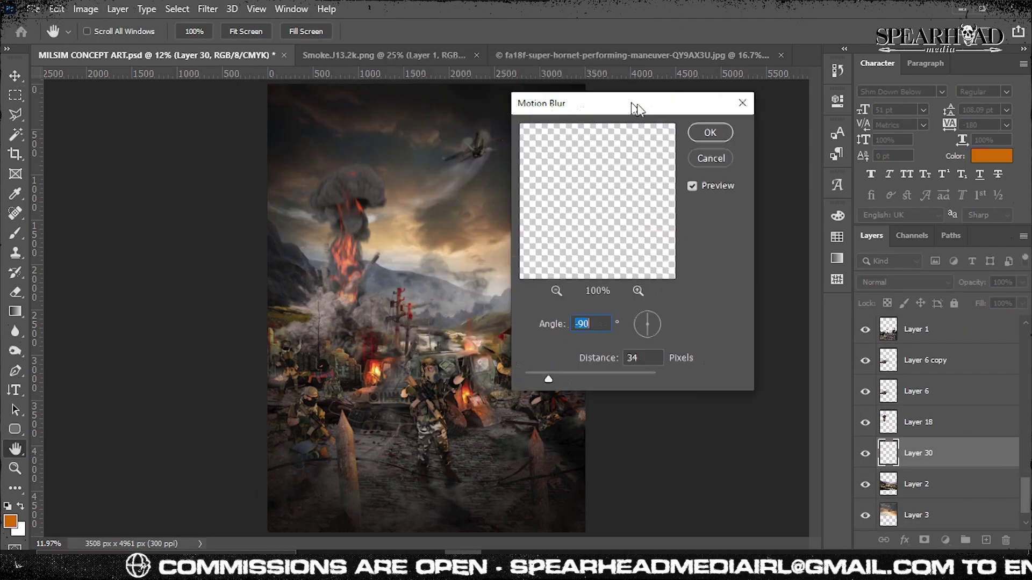
{"action": "left_click_drag", "start_coordinate": [633, 397], "coordinate": [668, 401]}
{"action": "key", "text": "Return"}
{"action": "scroll", "coordinate": [935, 420], "scroll_direction": "up", "scroll_amount": 5}
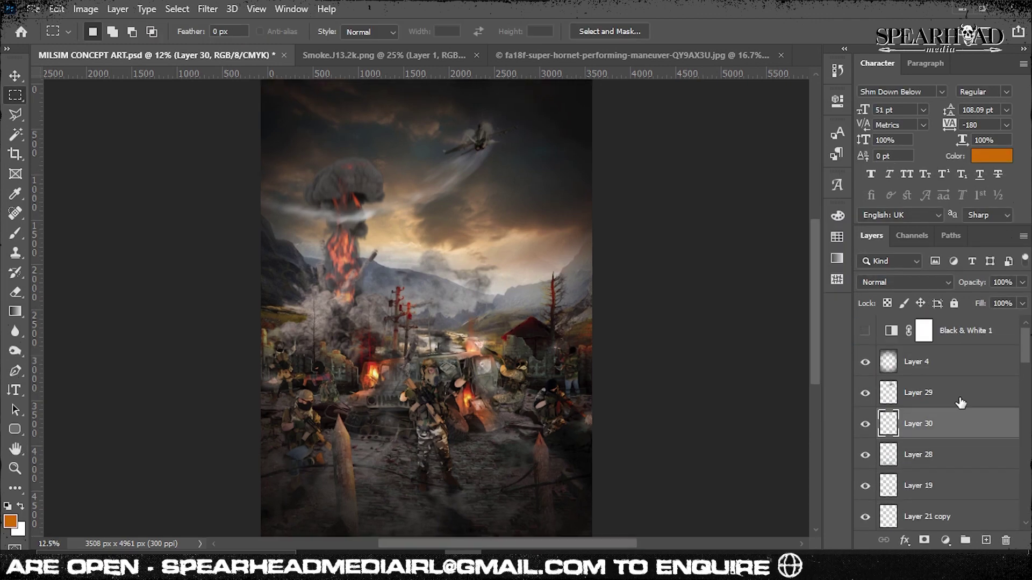
{"action": "key", "text": "ctrl+plus"}
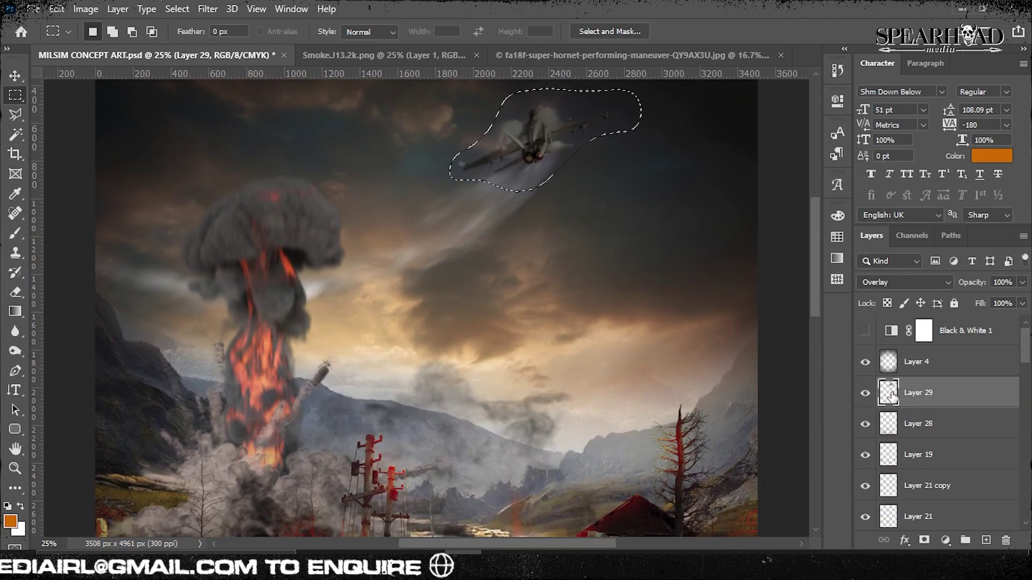
Step: Blend Layer 31 in Linear Light at 80% opacity and add an empty Layer 30
{"action": "key", "text": "ctrl+d"}
{"action": "left_click", "coordinate": [905, 283]}
{"action": "left_click", "coordinate": [921, 307]}
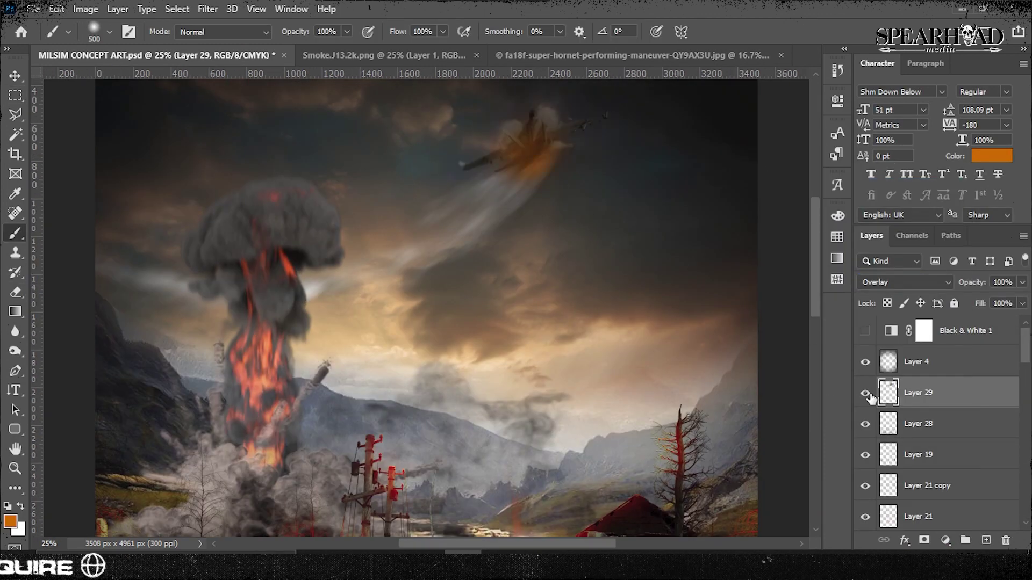
{"action": "key", "text": "ctrl+d"}
{"action": "left_click", "coordinate": [905, 282]}
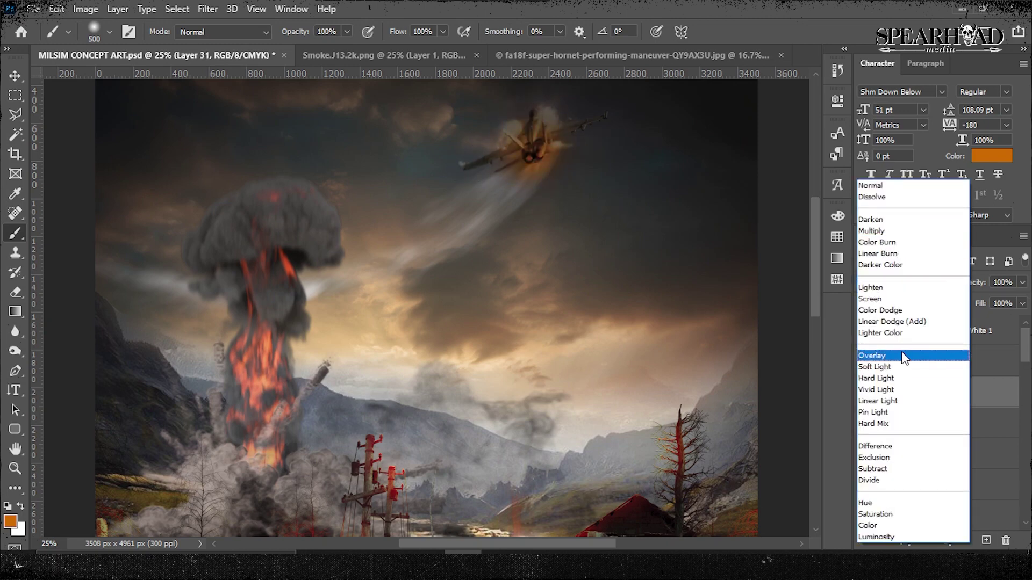
{"action": "left_click", "coordinate": [878, 400]}
{"action": "left_click", "coordinate": [1001, 283]}
{"action": "type", "text": "80"}
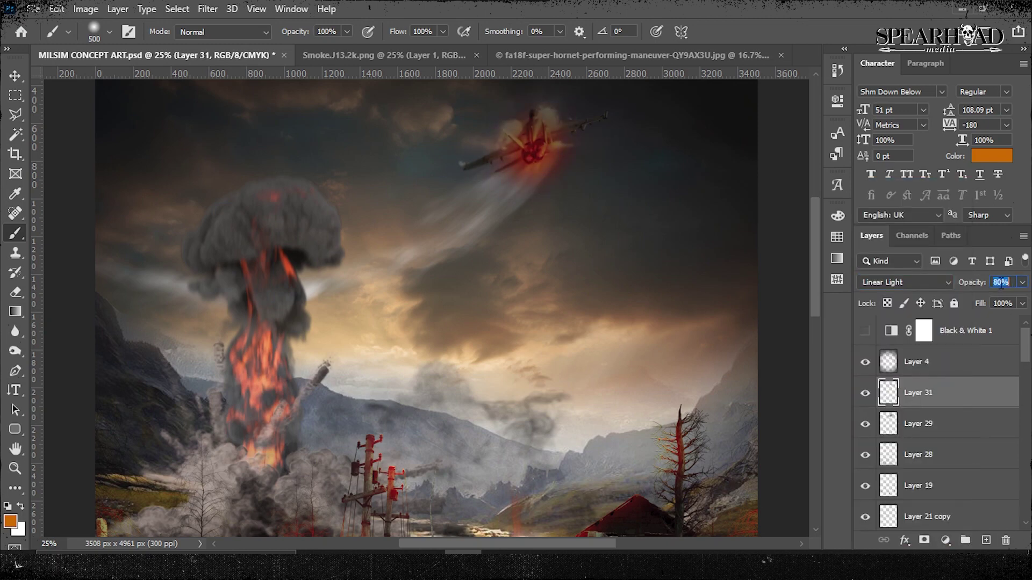
{"action": "key", "text": "ctrl+minus"}
{"action": "key", "text": "ctrl+z"}
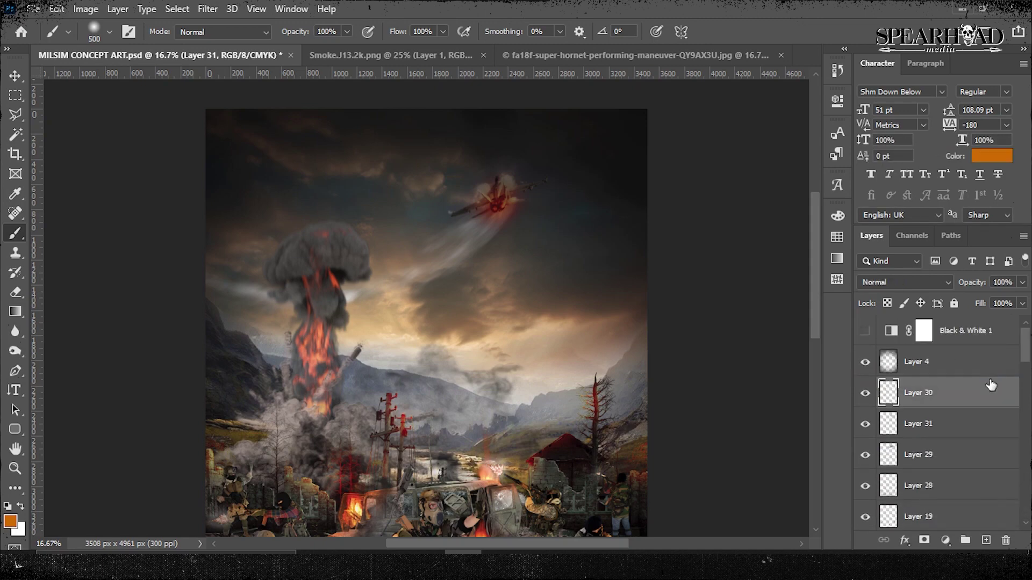
{"action": "scroll", "coordinate": [323, 351], "scroll_direction": "down", "scroll_amount": 5}
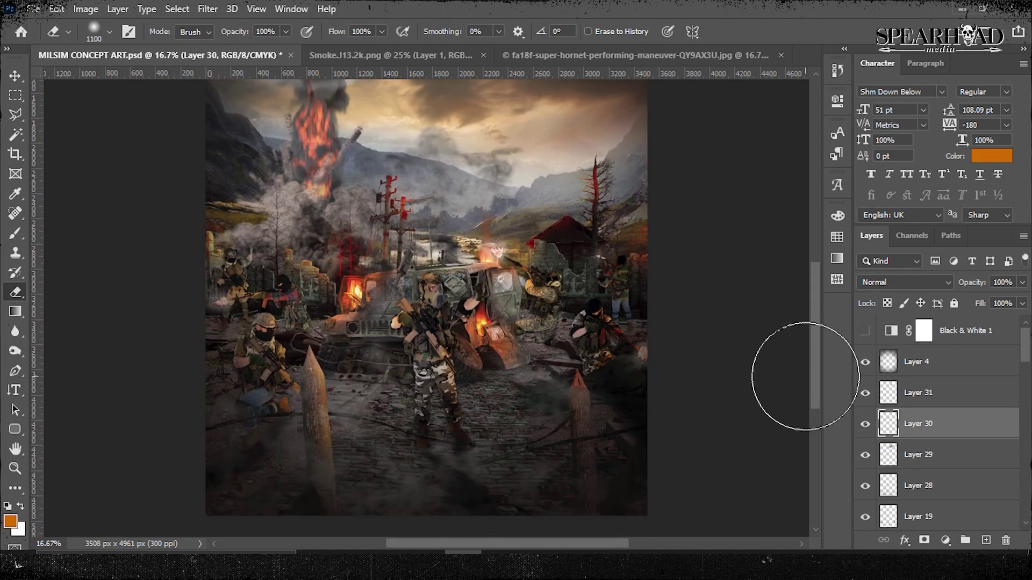
{"action": "scroll", "coordinate": [865, 401], "scroll_direction": "down", "scroll_amount": 3}
Step: Move Layer 19 below Layer 21 and nudge the smoke and jet slightly right
{"action": "left_click_drag", "start_coordinate": [938, 349], "coordinate": [935, 412]}
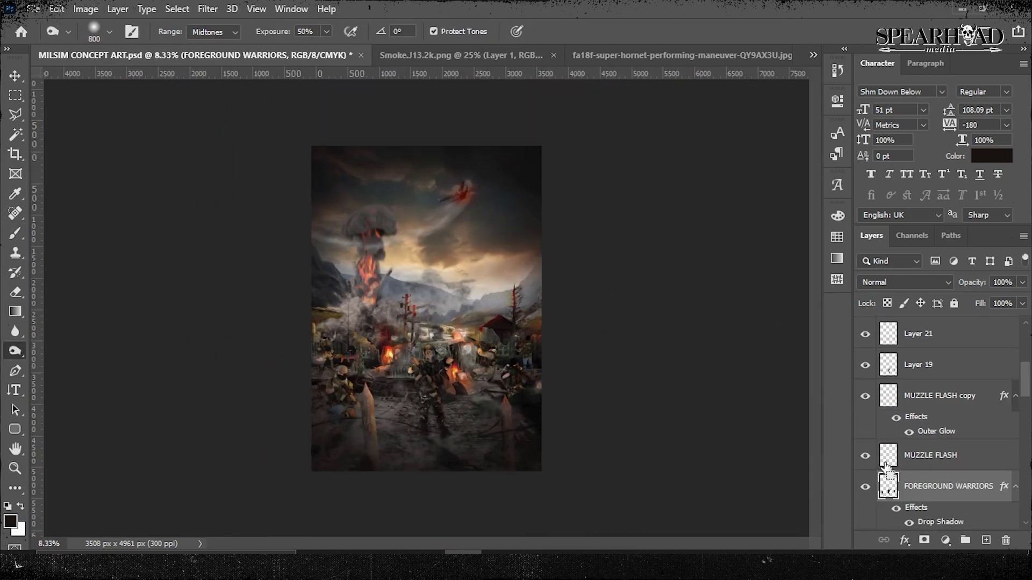
{"action": "key", "text": "ctrl+t"}
{"action": "left_click_drag", "start_coordinate": [493, 190], "coordinate": [539, 194]}
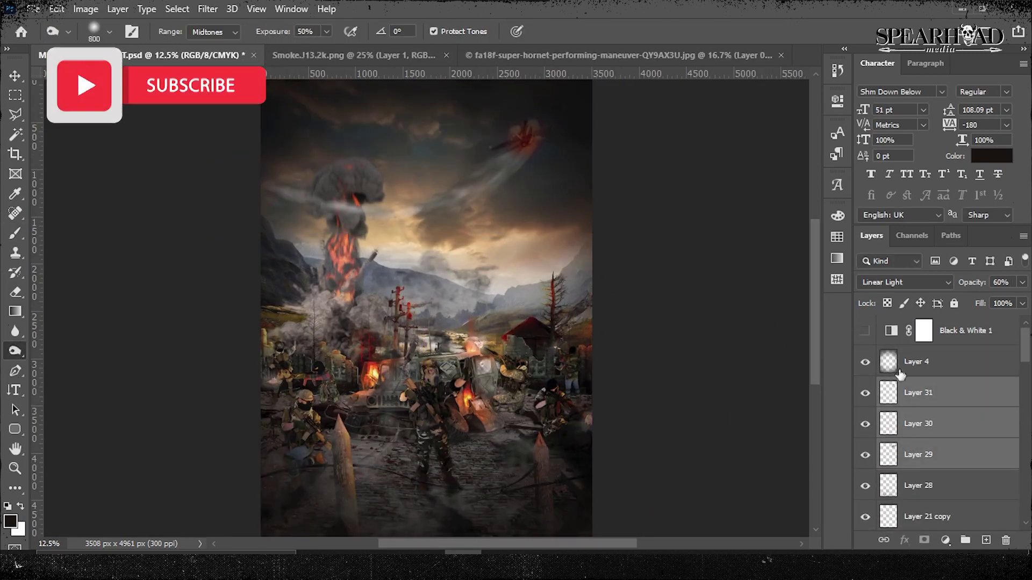
{"action": "left_click", "coordinate": [900, 373]}
{"action": "key", "text": "e"}
{"action": "key", "text": "bracketright"}
{"action": "key", "text": "bracketright"}
{"action": "key", "text": "ctrl+minus"}
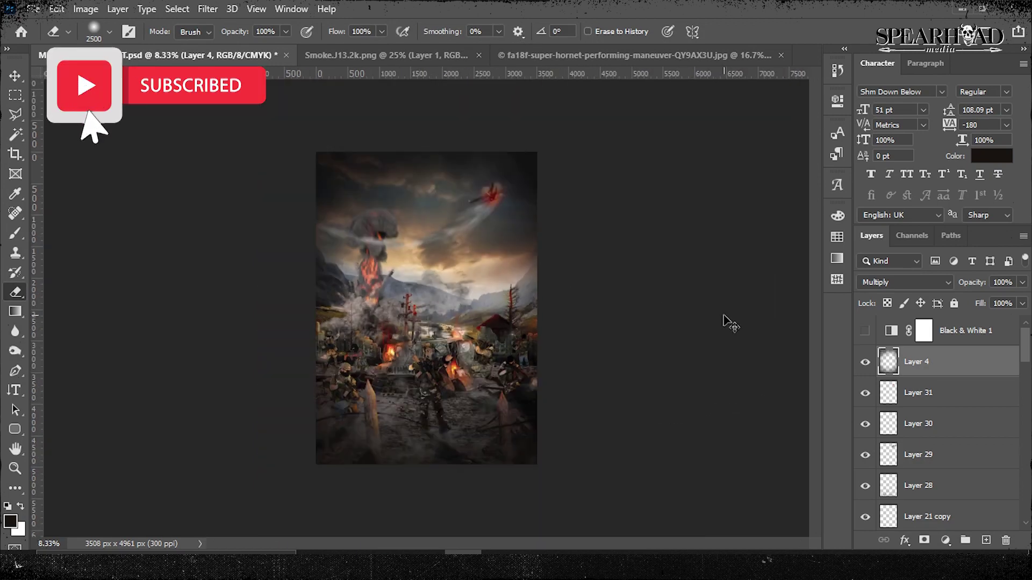
Step: Raise Layers 31 and 30 above Layer 4 and blend Layer 29 in Vivid Light
{"action": "left_click", "coordinate": [918, 392]}
{"action": "left_click", "coordinate": [918, 423], "text": "shift"}
{"action": "key", "text": "ctrl+bracketright"}
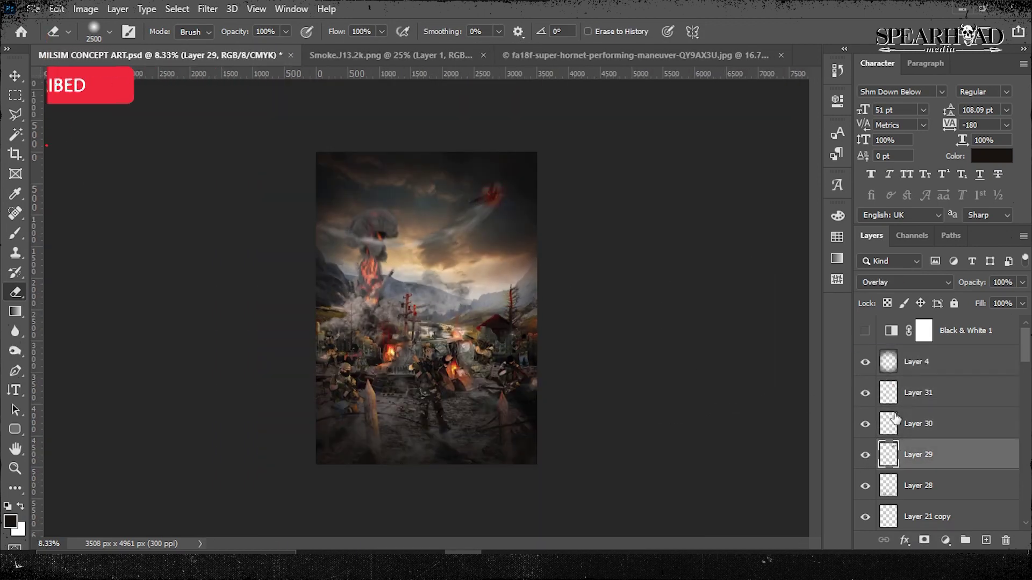
{"action": "left_click_drag", "start_coordinate": [869, 461], "coordinate": [863, 396]}
{"action": "left_click", "coordinate": [919, 282]}
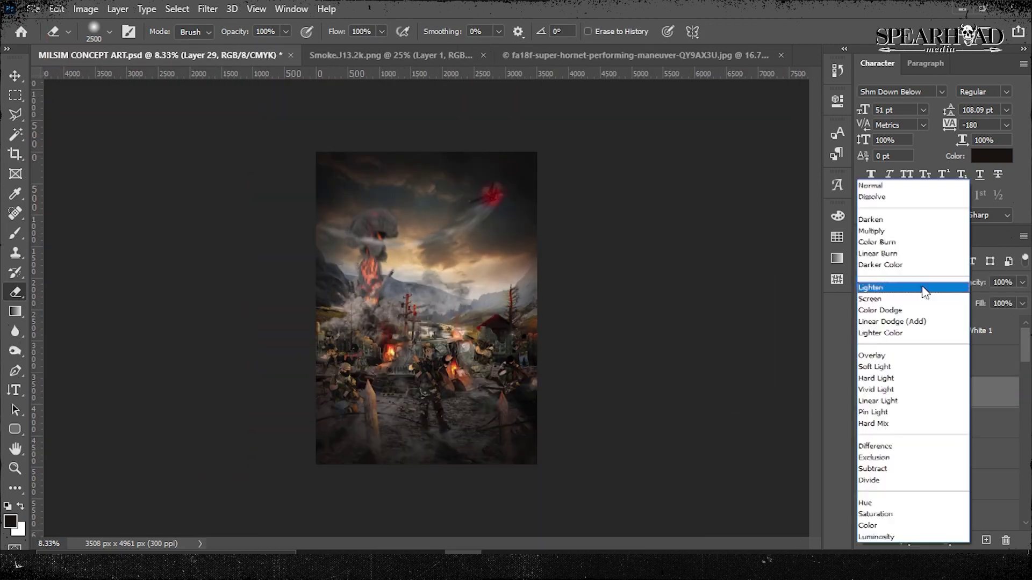
{"action": "left_click", "coordinate": [909, 392]}
{"action": "key", "text": "ctrl+plus"}
{"action": "key", "text": "bracketleft"}
{"action": "key", "text": "bracketleft"}
{"action": "key", "text": "bracketleft"}
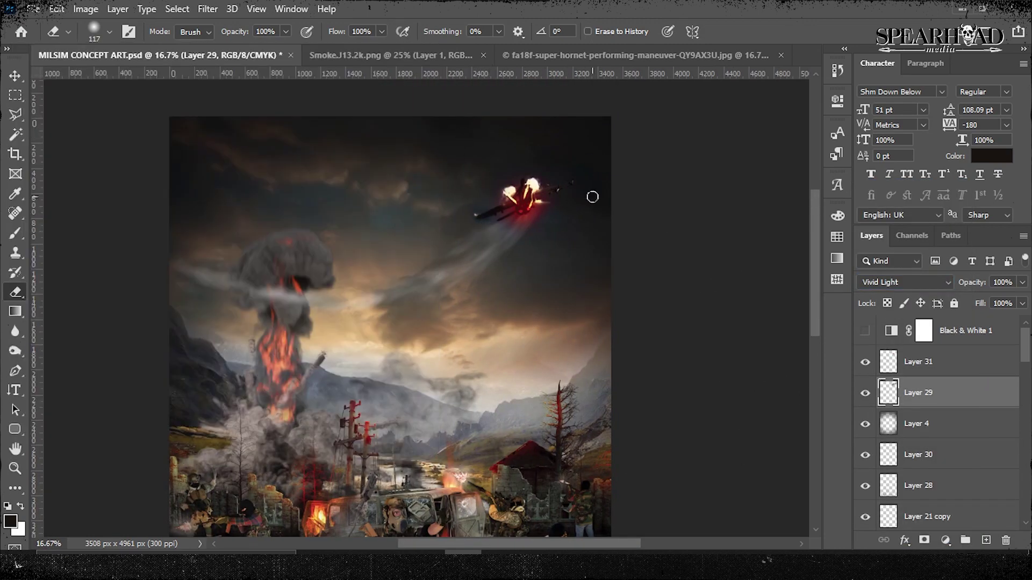
Step: Give Layer 29 a motion blur with angle 39 and distance 85
{"action": "left_click", "coordinate": [86, 9]}
{"action": "left_click", "coordinate": [253, 124]}
{"action": "key", "text": "Return"}
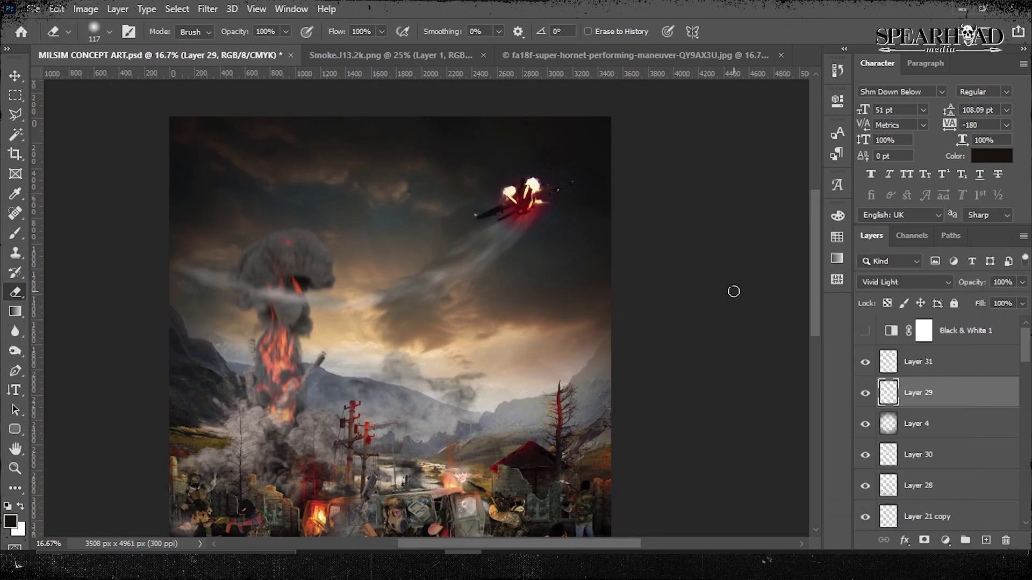
{"action": "left_click", "coordinate": [207, 8]}
{"action": "left_click", "coordinate": [232, 25]}
{"action": "left_click", "coordinate": [694, 375]}
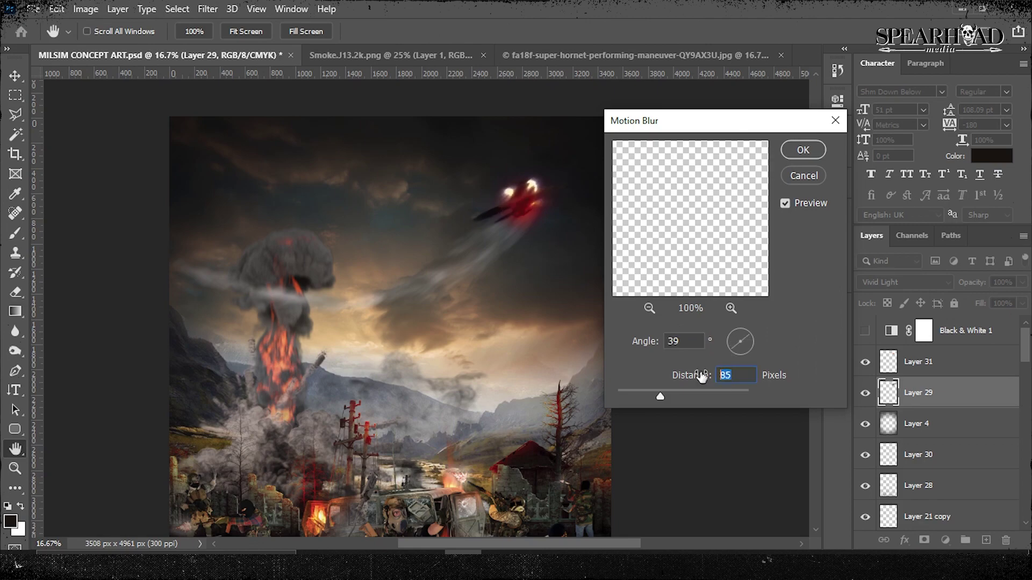
{"action": "key", "text": "Return"}
{"action": "key", "text": "ctrl+minus"}
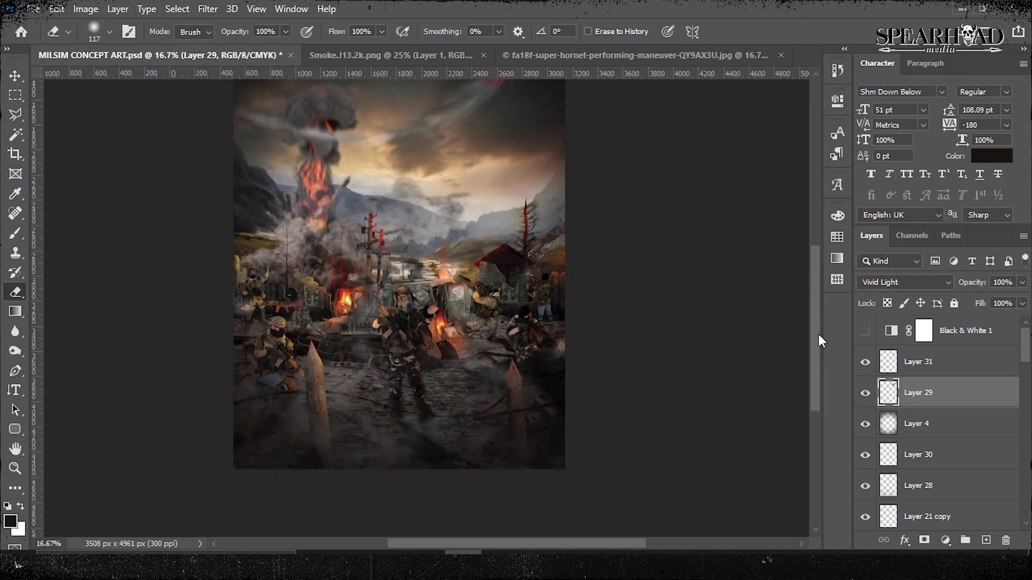
{"action": "key", "text": "ctrl+o"}
{"action": "scroll", "coordinate": [685, 226], "scroll_direction": "down", "scroll_amount": 5}
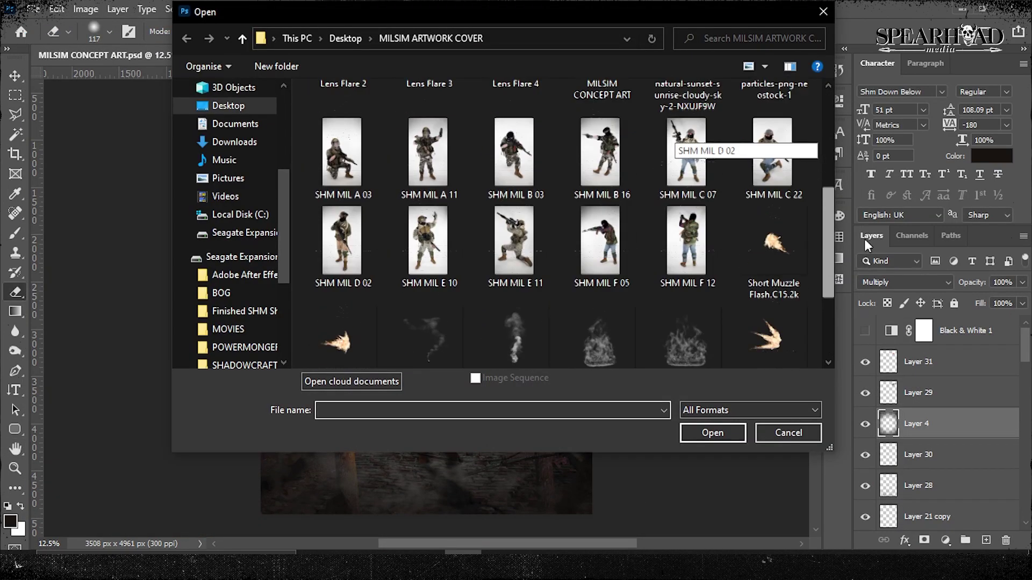
{"action": "scroll", "coordinate": [865, 239], "scroll_direction": "up", "scroll_amount": 3}
Step: Bring Lens Flare 3.png into the poster and blend it in Screen
{"action": "double_click", "coordinate": [429, 242]}
{"action": "left_click_drag", "start_coordinate": [924, 328], "coordinate": [328, 99]}
{"action": "key", "text": "ctrl+t"}
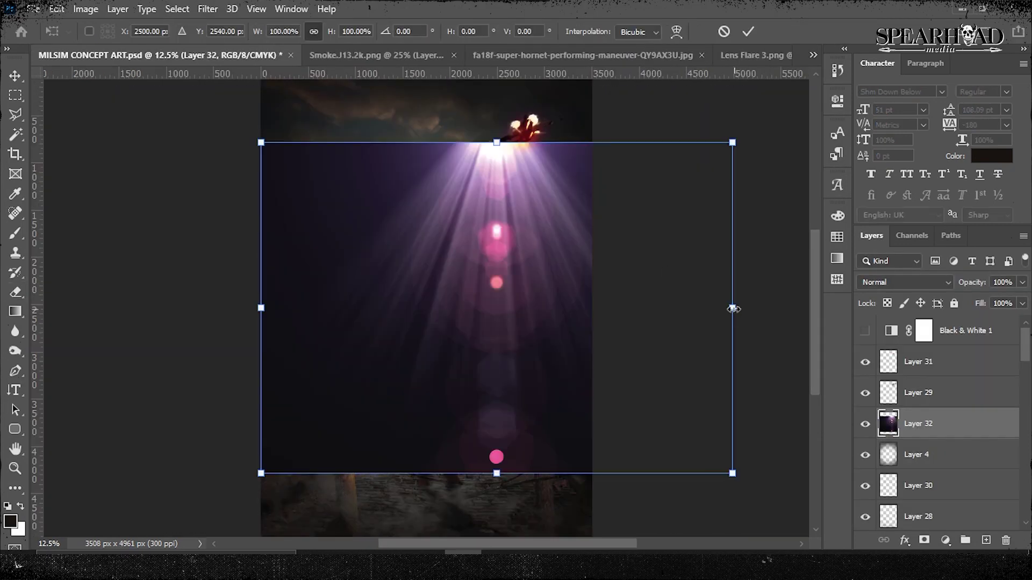
{"action": "key", "text": "ctrl+0"}
{"action": "key", "text": "Return"}
{"action": "left_click", "coordinate": [905, 282]}
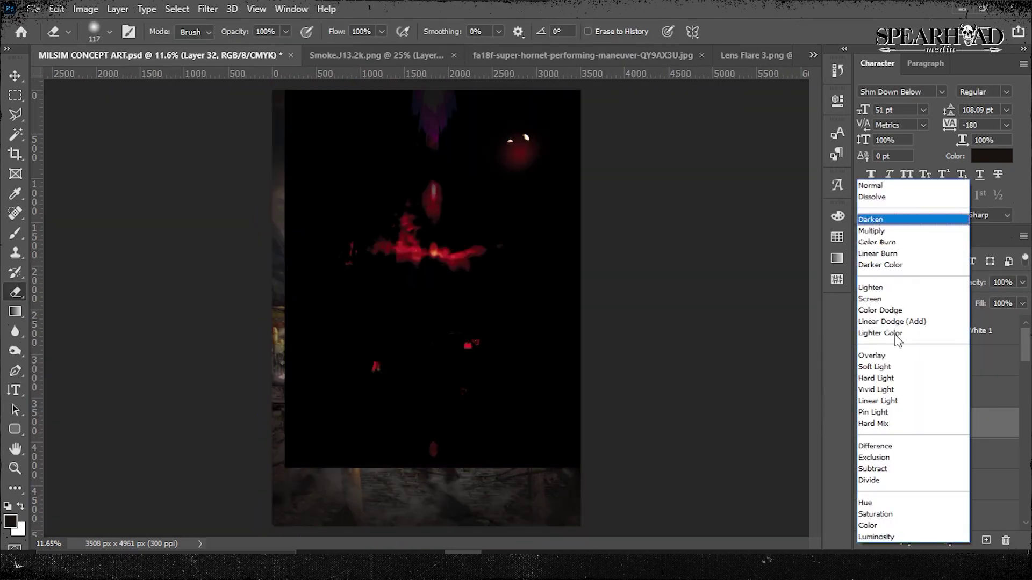
{"action": "left_click", "coordinate": [892, 300]}
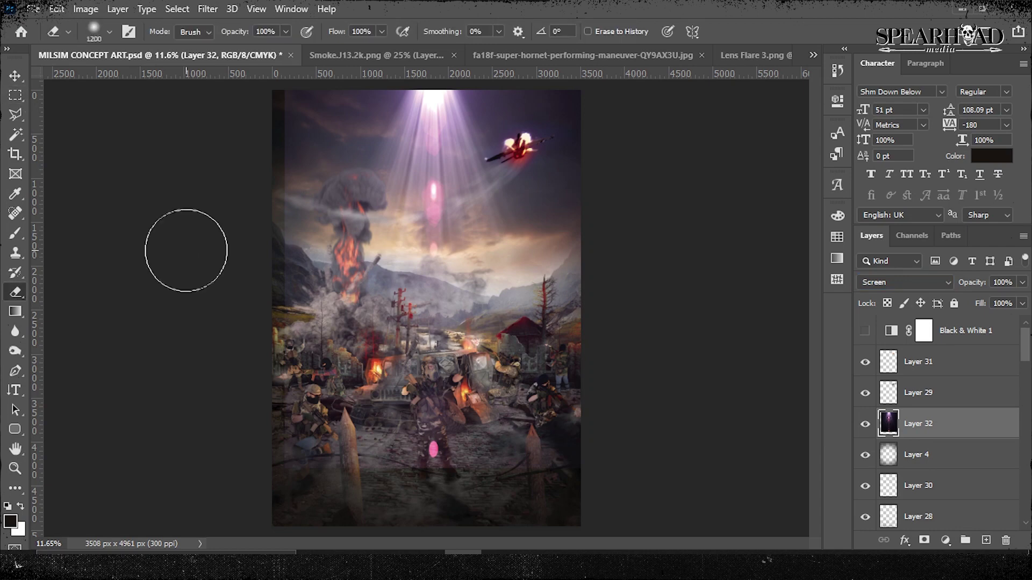
Step: Erase unwanted parts of the flare, then tilt it and shift it downward
{"action": "key", "text": "]"}
{"action": "key", "text": "]"}
{"action": "key", "text": "]"}
{"action": "left_click_drag", "start_coordinate": [322, 113], "coordinate": [565, 202]}
{"action": "left_click", "coordinate": [432, 449]}
{"action": "key", "text": "ctrl+t"}
{"action": "left_click_drag", "start_coordinate": [435, 242], "coordinate": [341, 97]}
{"action": "key", "text": "Return"}
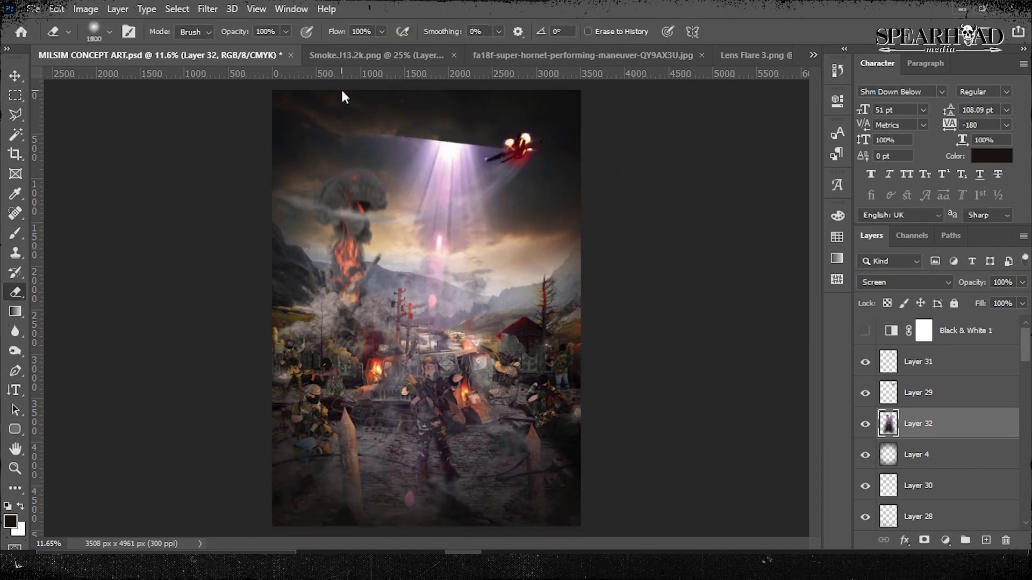
Step: Move the flare below Layer 4 and soften it with a Gaussian Blur of 36
{"action": "key", "text": "ctrl+t"}
{"action": "key", "text": "Return"}
{"action": "key", "text": "ctrl+["}
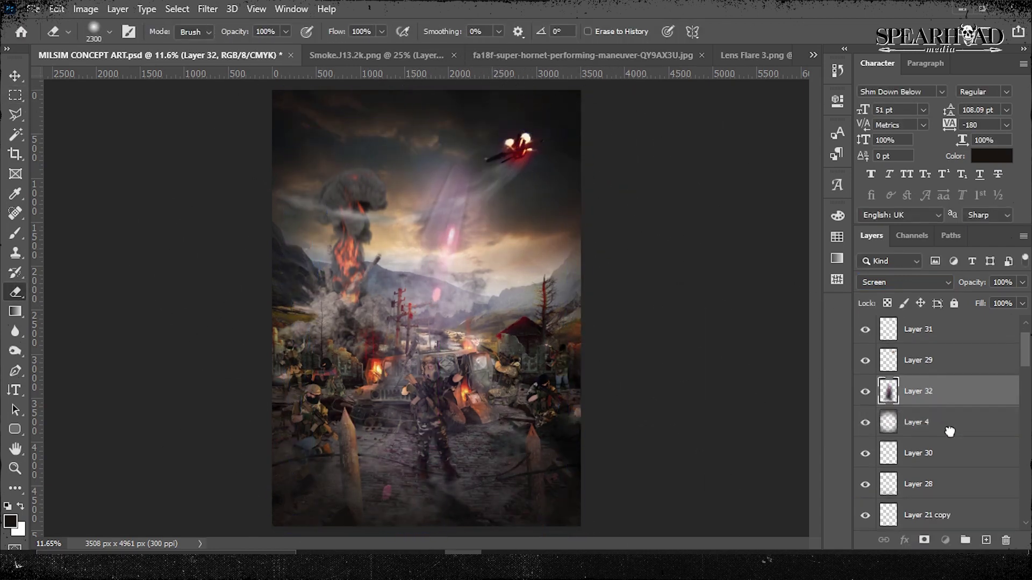
{"action": "left_click", "coordinate": [208, 8]}
{"action": "left_click", "coordinate": [242, 25]}
{"action": "key", "text": "Return"}
Step: Recolour the lens flare by shifting its hue in Hue/Saturation
{"action": "left_click", "coordinate": [86, 9]}
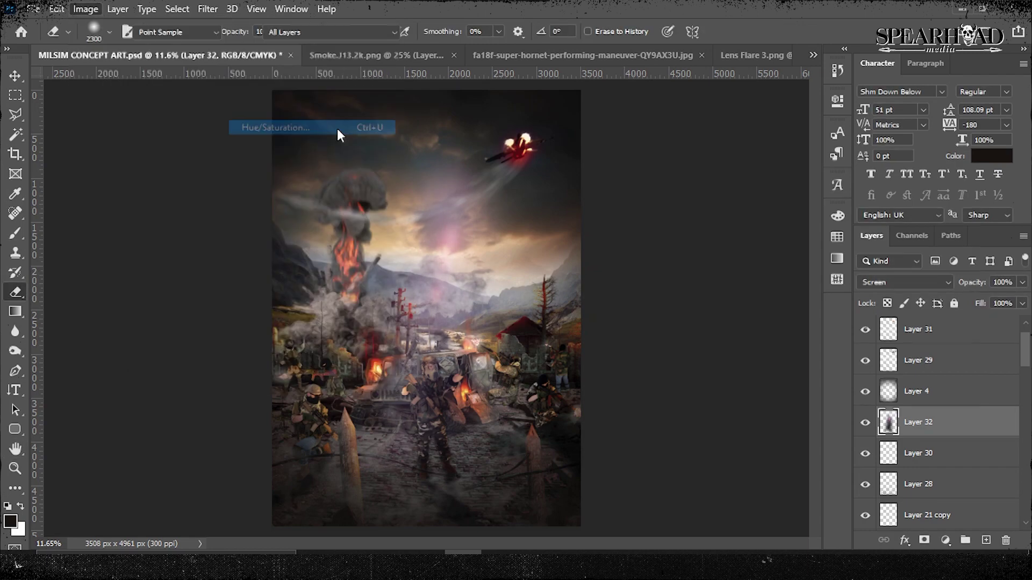
{"action": "left_click", "coordinate": [341, 129]}
{"action": "left_click_drag", "start_coordinate": [766, 257], "coordinate": [810, 252]}
{"action": "left_click", "coordinate": [941, 190]}
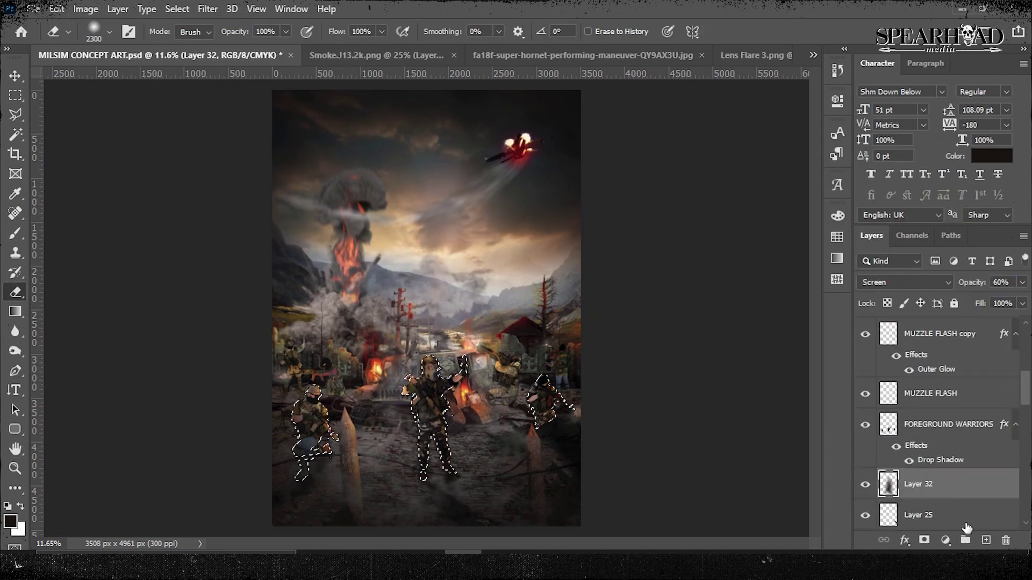
Step: Add an empty rim-light layer above the warriors and pick yellow paint
{"action": "left_click", "coordinate": [943, 424]}
{"action": "scroll", "coordinate": [944, 425], "scroll_direction": "up", "scroll_amount": 3}
{"action": "left_click", "coordinate": [919, 341]}
{"action": "left_click", "coordinate": [927, 372]}
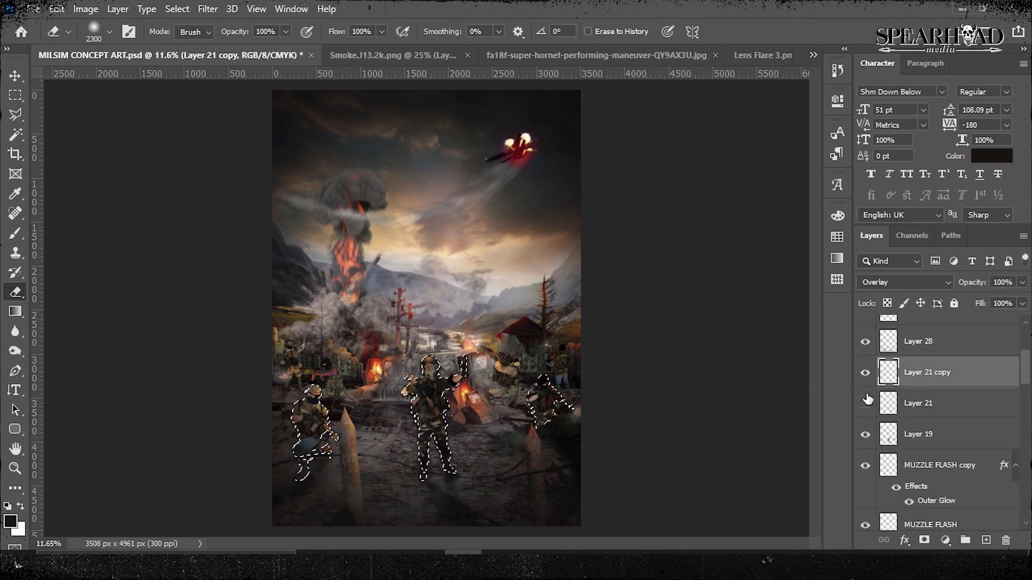
{"action": "left_click", "coordinate": [919, 404]}
{"action": "left_click", "coordinate": [985, 541]}
{"action": "key", "text": "ctrl+plus"}
{"action": "key", "text": "ctrl+plus"}
{"action": "key", "text": "ctrl+plus"}
{"action": "key", "text": "b"}
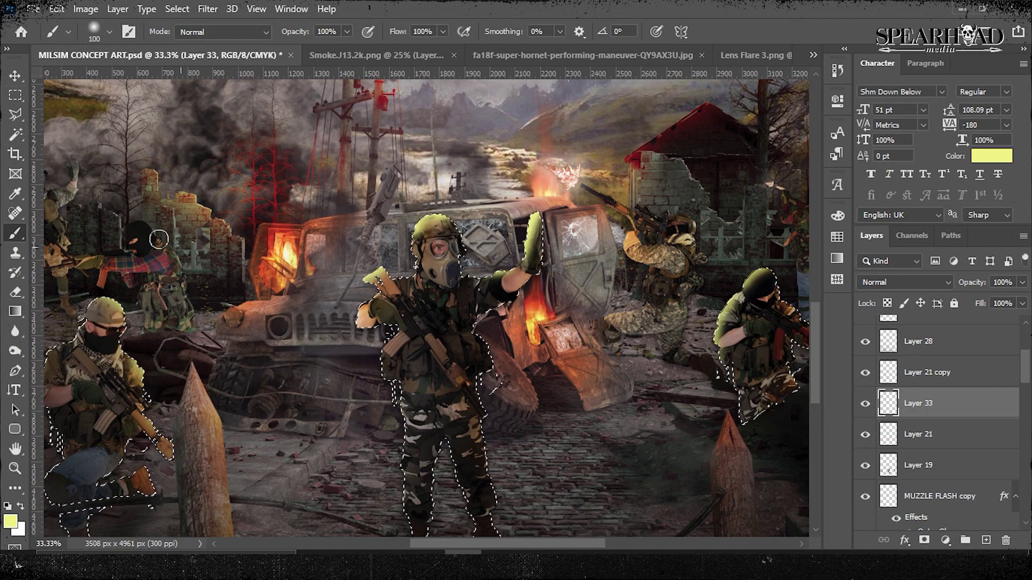
Step: Blend the rim-light layer in Overlay and shift its colour with Hue/Saturation
{"action": "key", "text": "m"}
{"action": "key", "text": "ctrl+d"}
{"action": "left_click", "coordinate": [903, 282]}
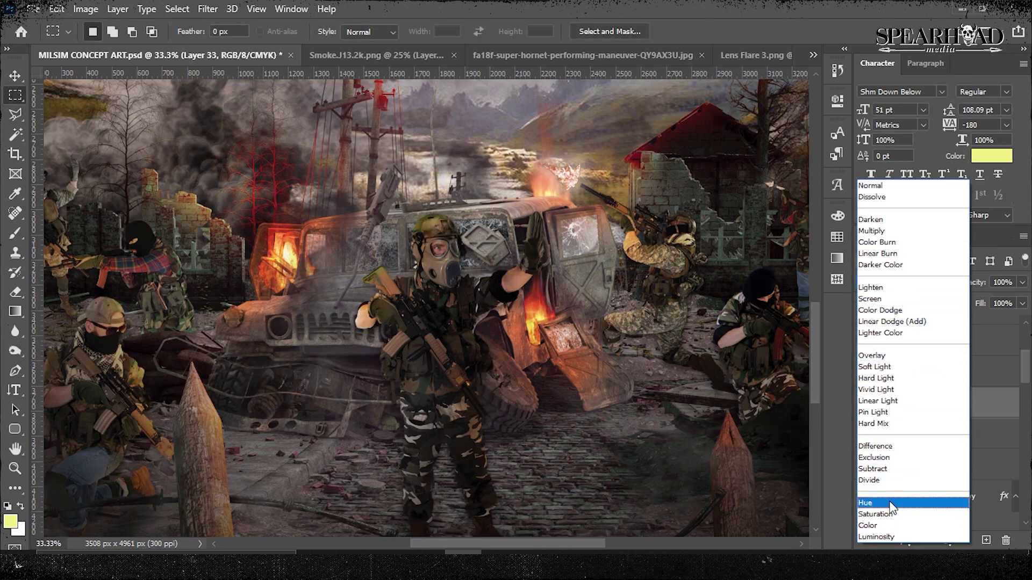
{"action": "left_click", "coordinate": [886, 356]}
{"action": "key", "text": "ctrl+u"}
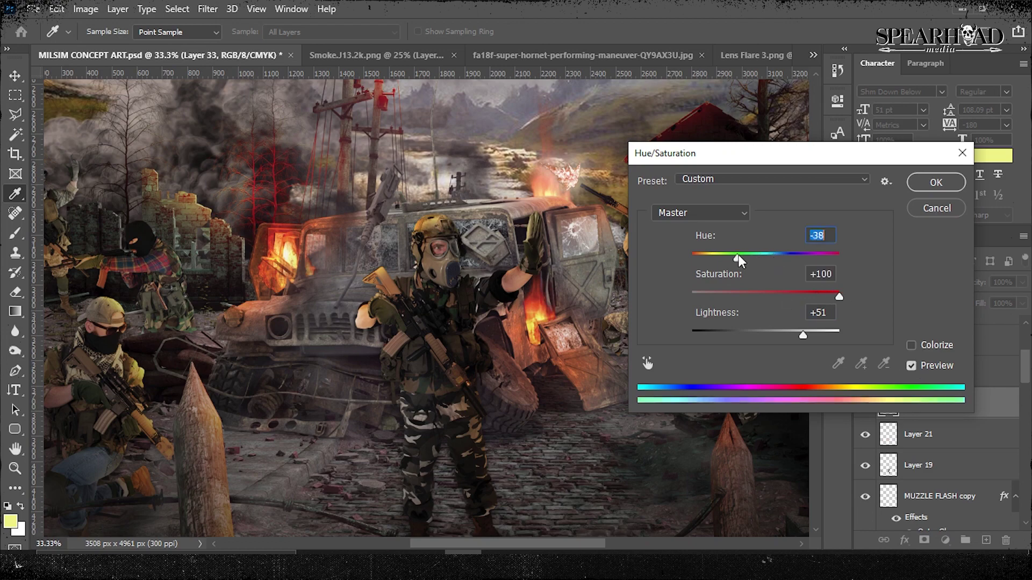
{"action": "left_click", "coordinate": [911, 186]}
{"action": "key", "text": "ctrl+0"}
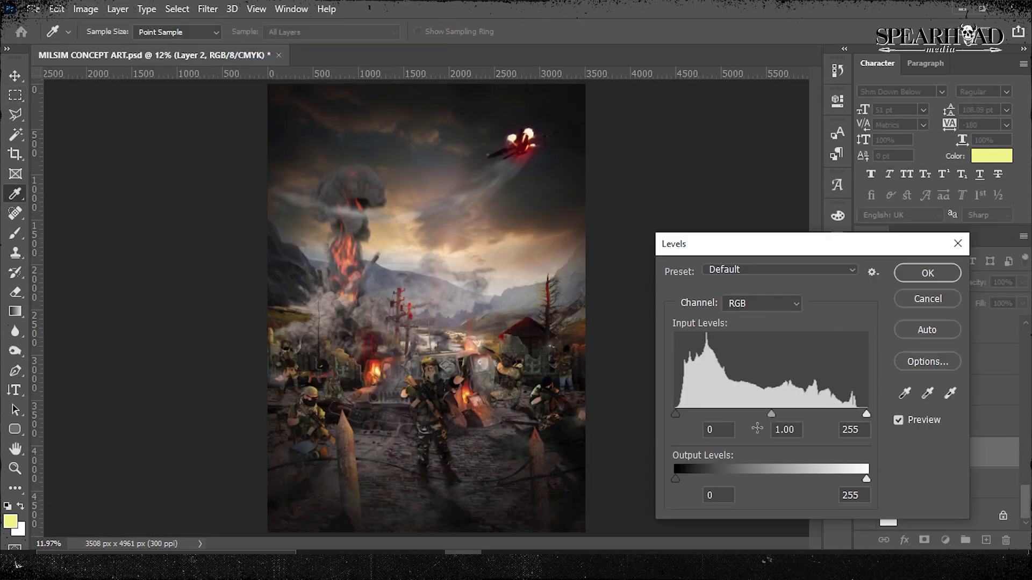
Step: Brighten Layer 2's midtones to 1.26 with Levels
{"action": "left_click_drag", "start_coordinate": [771, 413], "coordinate": [756, 416]}
{"action": "key", "text": "Return"}
{"action": "key", "text": "m"}
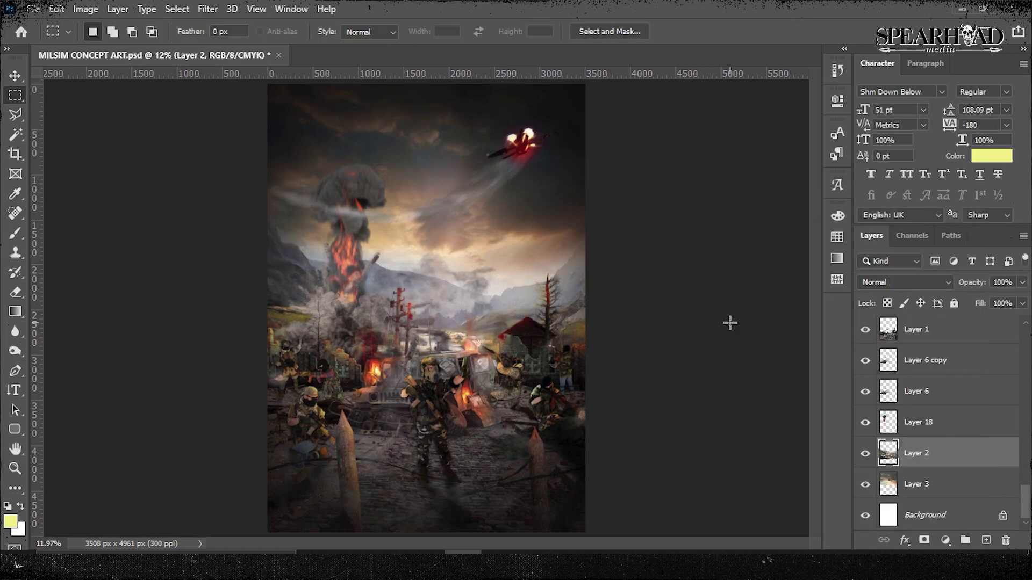
Step: Open the particle overlay image from the cover-art folder
{"action": "key", "text": "ctrl+o"}
{"action": "scroll", "coordinate": [564, 225], "scroll_direction": "up", "scroll_amount": 2}
{"action": "left_click", "coordinate": [782, 139]}
{"action": "key", "text": "Return"}
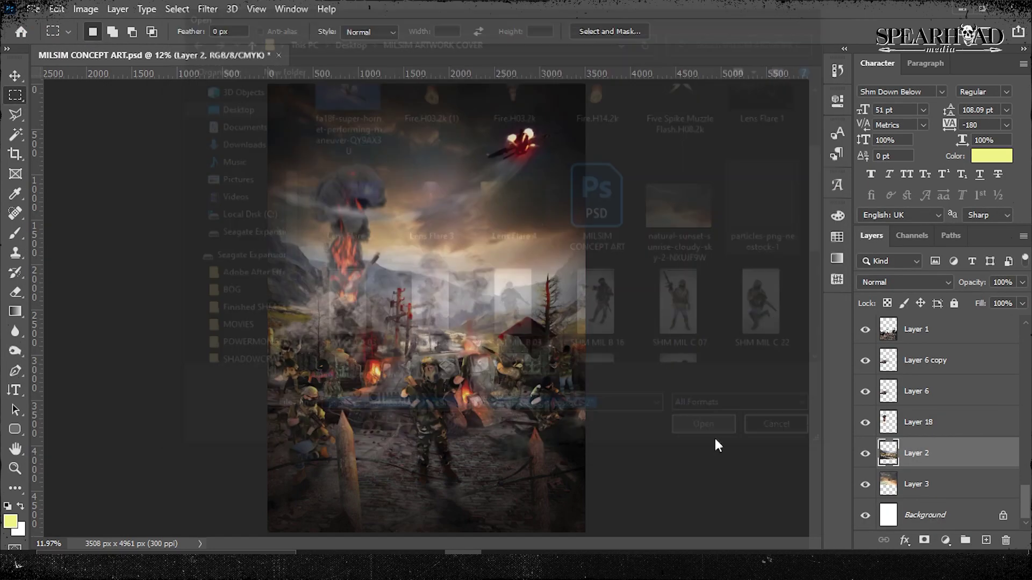
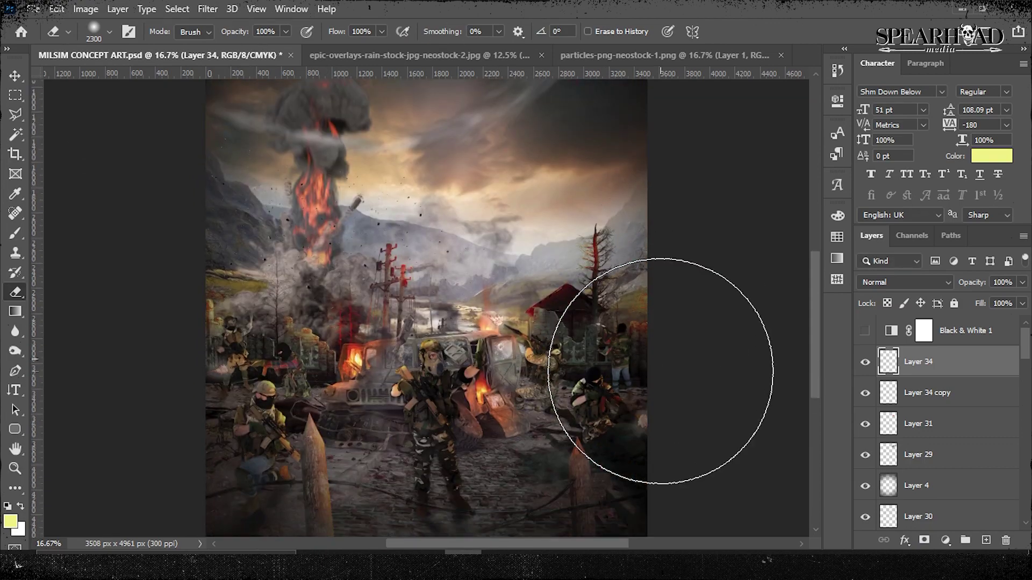
Step: Copy the whole rain image and paste it into the poster as a new layer
{"action": "left_click", "coordinate": [451, 55]}
{"action": "key", "text": "ctrl+a"}
{"action": "key", "text": "ctrl+c"}
{"action": "left_click", "coordinate": [162, 55]}
{"action": "key", "text": "ctrl+v"}
Step: Free Transform the rain layer so it covers the entire poster canvas
{"action": "key", "text": "ctrl+t"}
{"action": "key", "text": "ctrl+minus"}
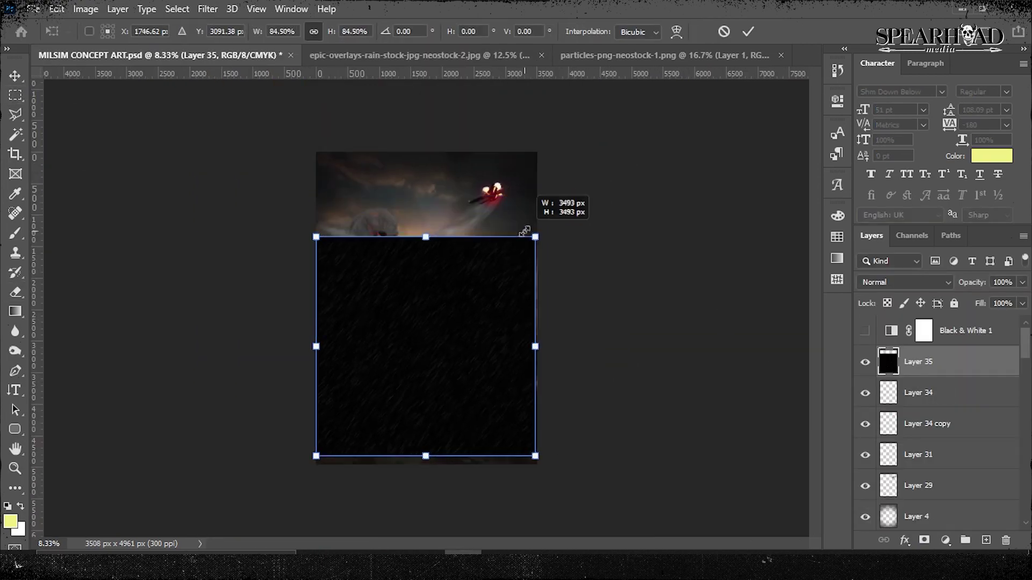
{"action": "left_click_drag", "start_coordinate": [426, 237], "coordinate": [427, 152]}
{"action": "key", "text": "Return"}
{"action": "left_click", "coordinate": [898, 282]}
Step: Set the rain layer's blend mode to Screen and begin lowering its opacity to 70%
{"action": "left_click", "coordinate": [894, 300]}
{"action": "key", "text": "ctrl+plus"}
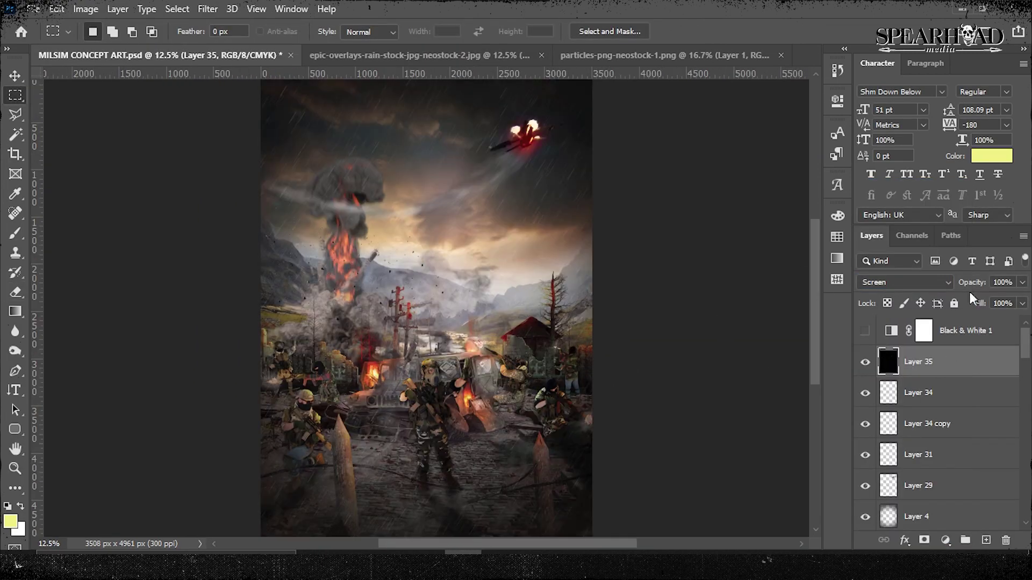
{"action": "type", "text": "70"}
{"action": "key", "text": "Return"}
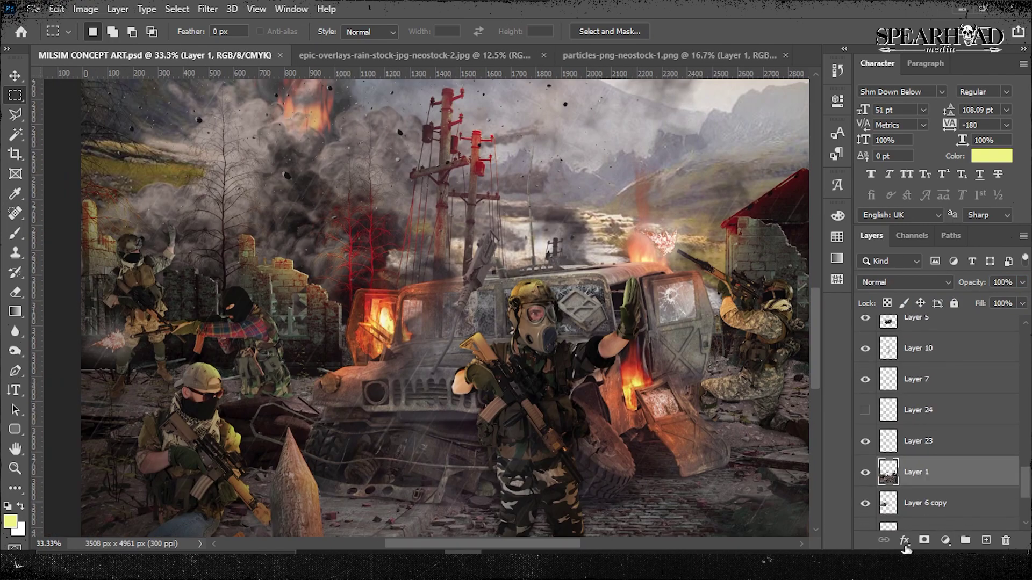
{"action": "scroll", "coordinate": [760, 427], "scroll_direction": "right", "scroll_amount": 5}
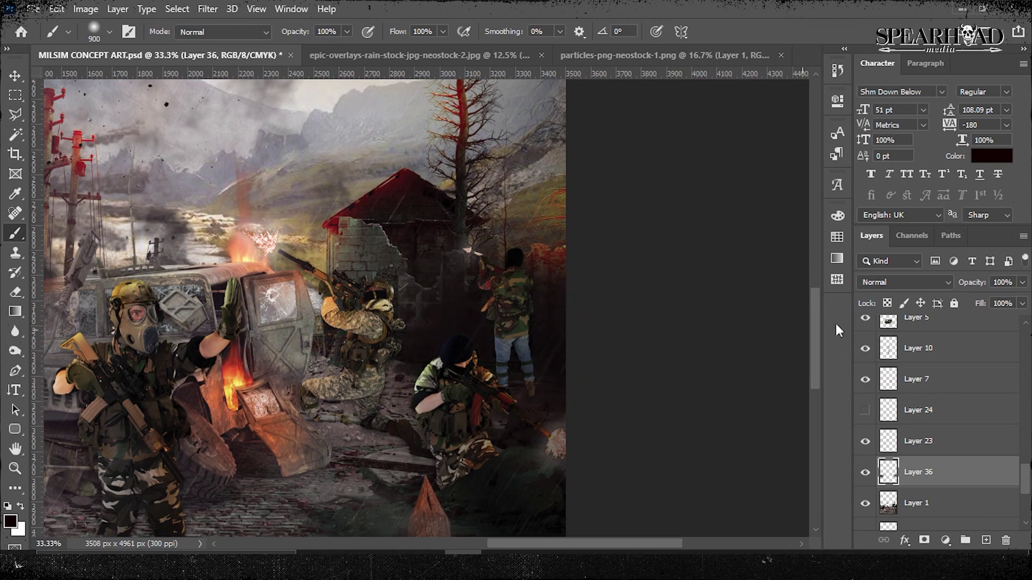
Step: Blend the painted Layer 36 with Soft Light, then erase on Layer 2 and select Layer 4
{"action": "left_click", "coordinate": [908, 283]}
{"action": "left_click", "coordinate": [899, 367]}
{"action": "scroll", "coordinate": [484, 306], "scroll_direction": "left", "scroll_amount": 5}
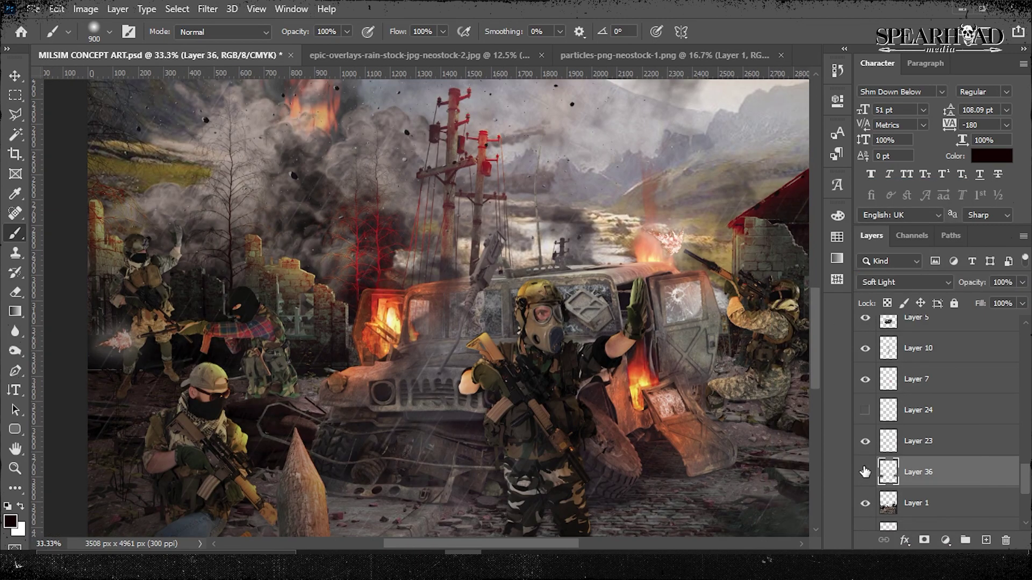
{"action": "scroll", "coordinate": [704, 209], "scroll_direction": "down", "scroll_amount": 2}
{"action": "scroll", "coordinate": [703, 208], "scroll_direction": "up", "scroll_amount": 2}
{"action": "left_click", "coordinate": [395, 210], "text": "ctrl"}
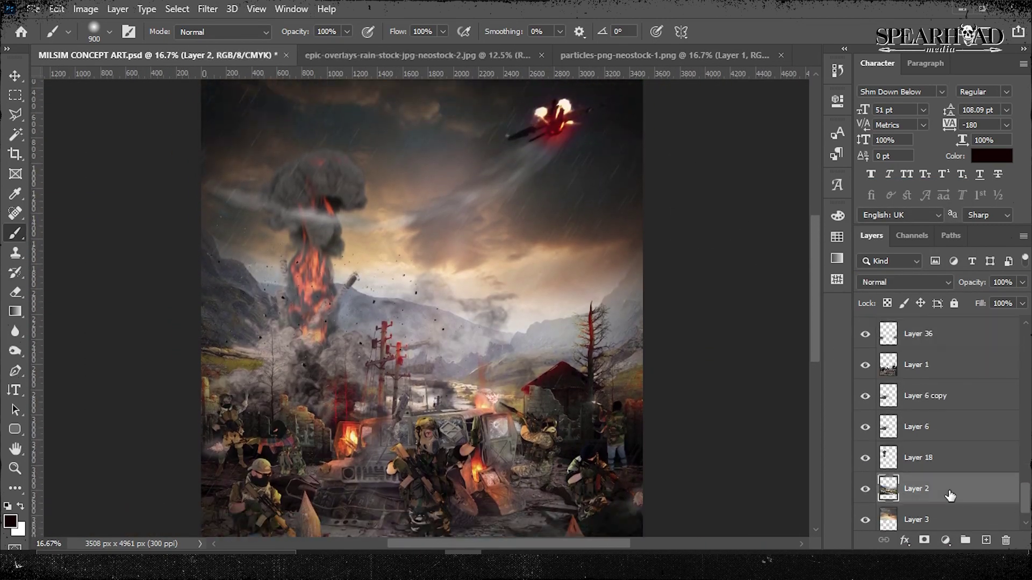
{"action": "key", "text": "e"}
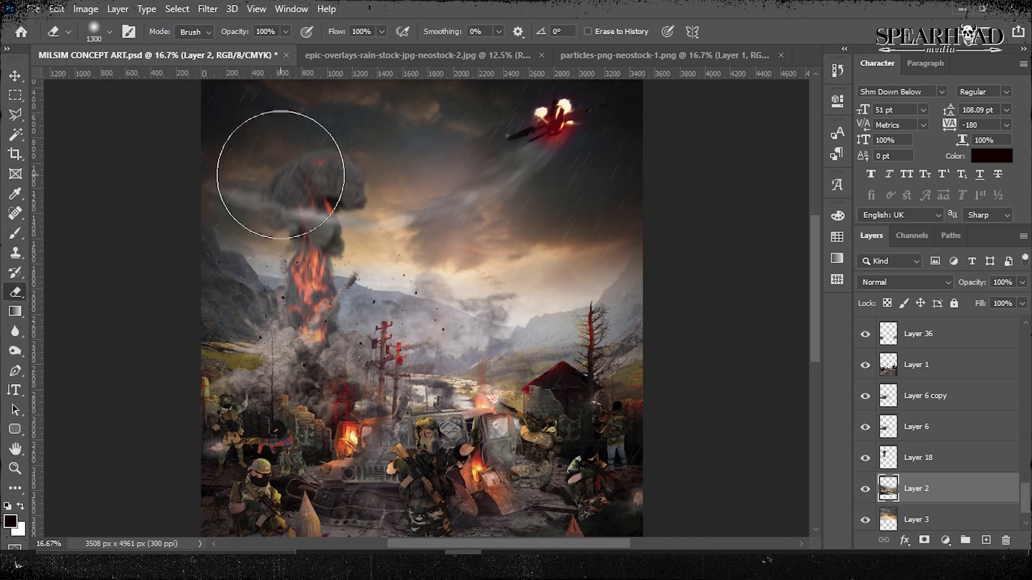
{"action": "key", "text": "ctrl+minus"}
{"action": "key", "text": "ctrl+minus"}
{"action": "left_click", "coordinate": [372, 227], "text": "ctrl"}
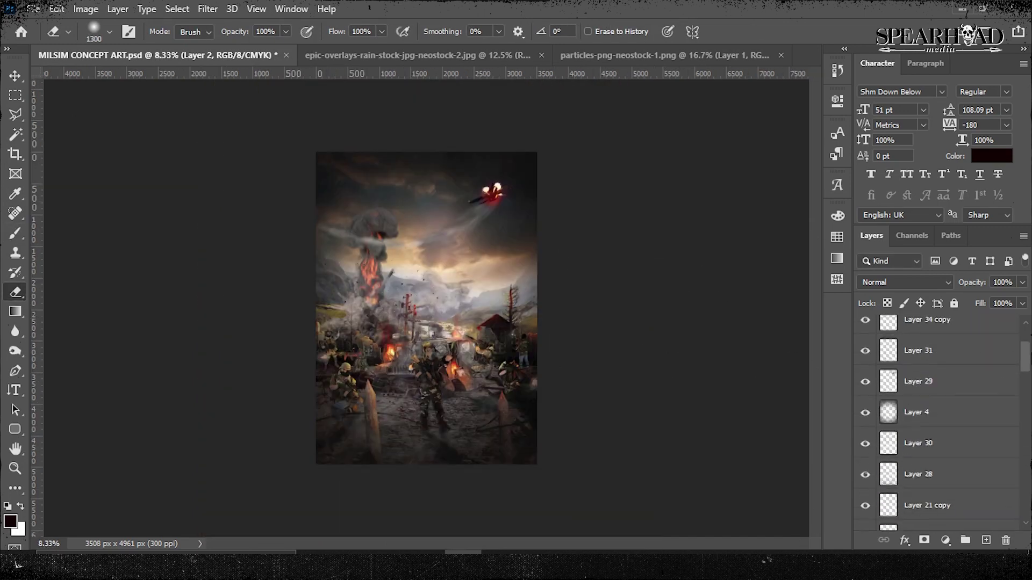
{"action": "key", "text": "ctrl+0"}
Step: Save the poster as MILSIM CONCEPT ART.psd, then open and dismiss Levels on Layer 5
{"action": "key", "text": "ctrl+shift+s"}
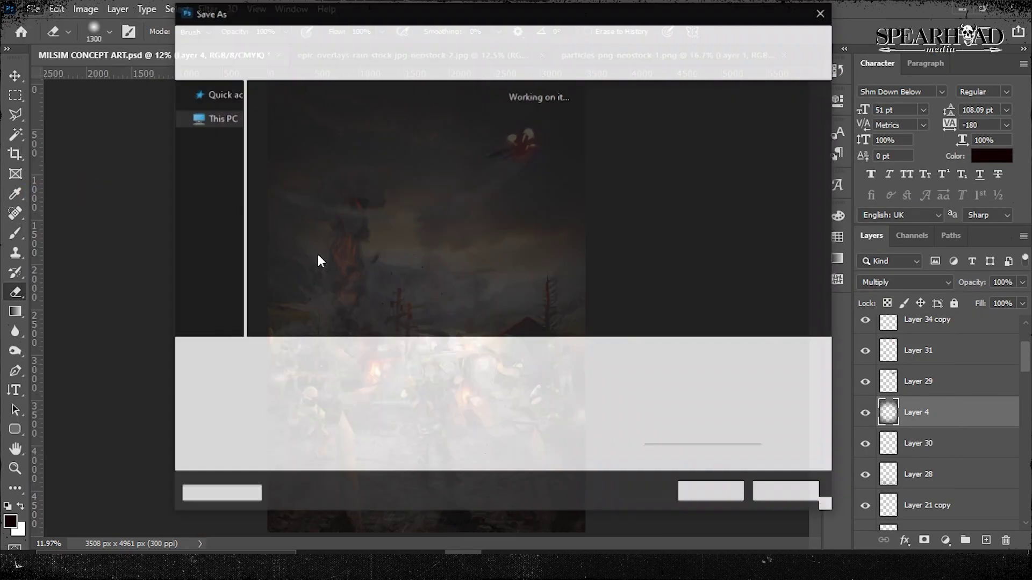
{"action": "type", "text": "MILSIM CONCEPT ART FIN"}
{"action": "left_click", "coordinate": [730, 501]}
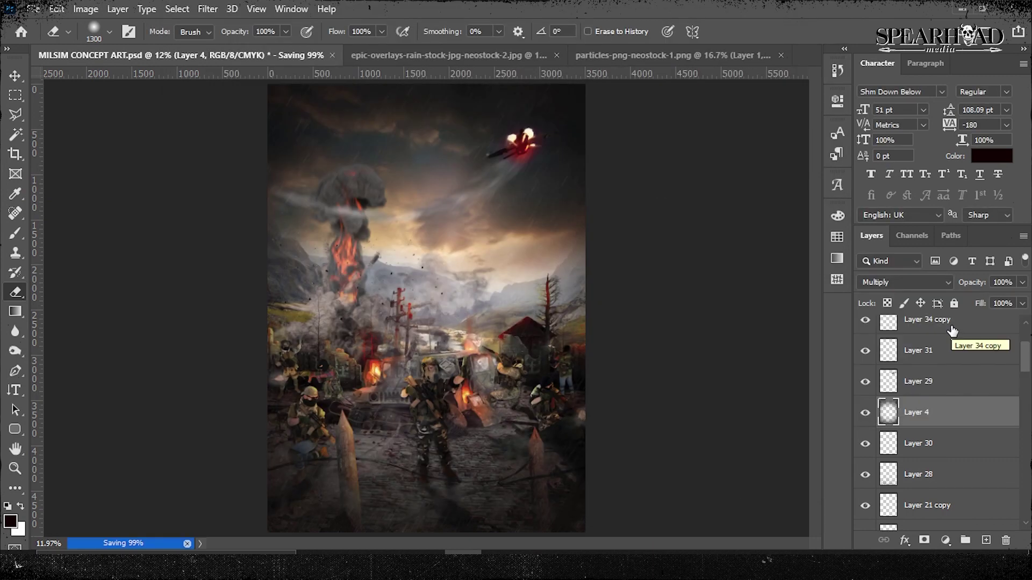
{"action": "scroll", "coordinate": [1027, 359], "scroll_direction": "up", "scroll_amount": 2}
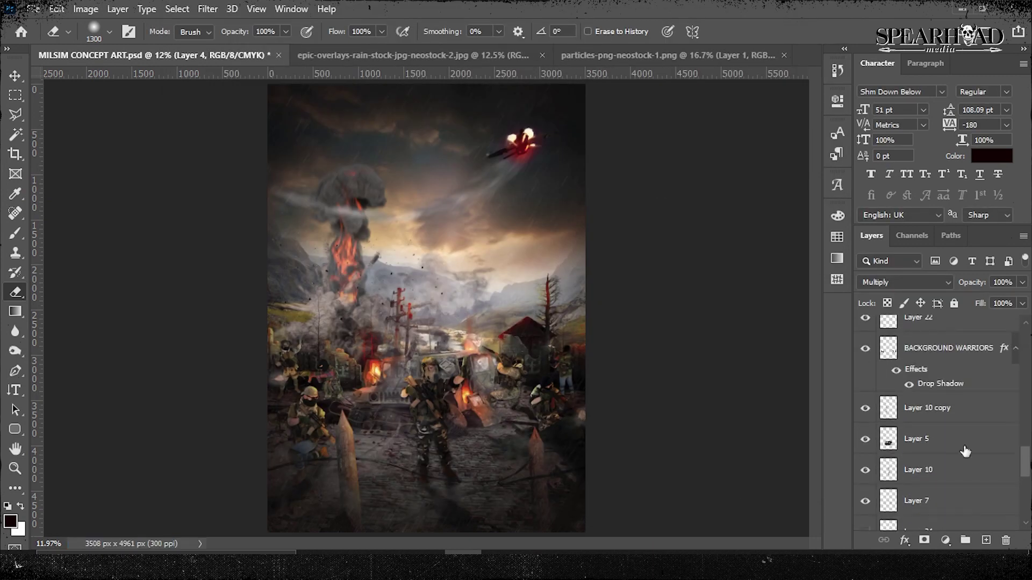
{"action": "left_click", "coordinate": [919, 438]}
{"action": "key", "text": "ctrl+l"}
{"action": "key", "text": "Return"}
{"action": "key", "text": "e"}
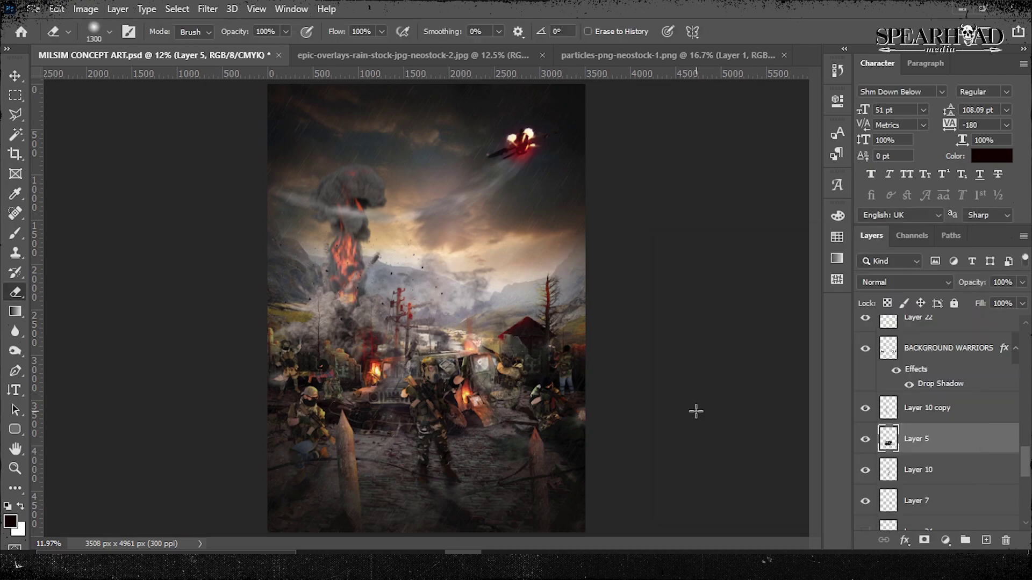
{"action": "key", "text": "ctrl+plus"}
{"action": "scroll", "coordinate": [927, 434], "scroll_direction": "down", "scroll_amount": 3}
Step: Open Smoke.H03.2k.png and copy the entire smoke image
{"action": "key", "text": "ctrl+o"}
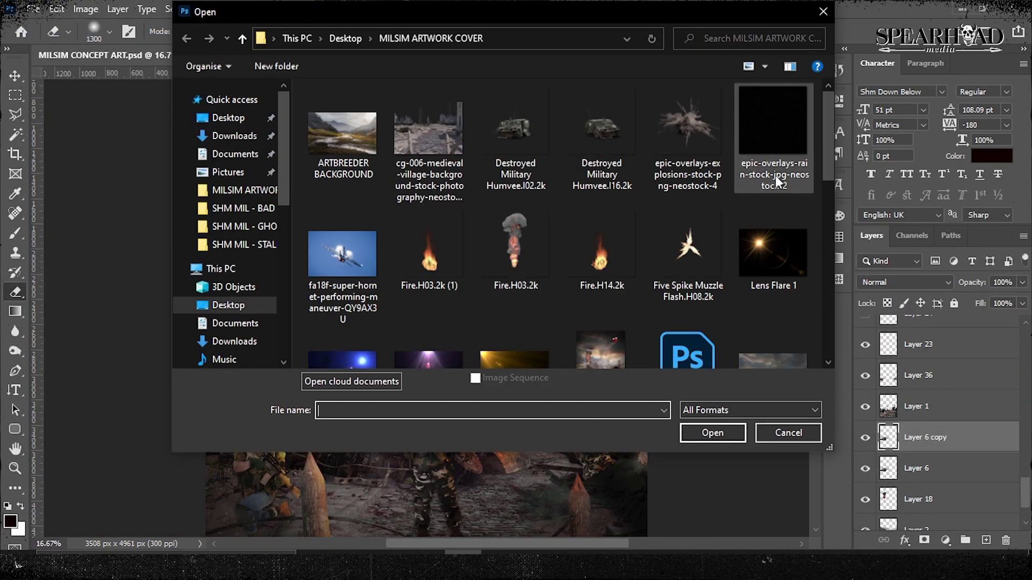
{"action": "scroll", "coordinate": [714, 161], "scroll_direction": "down", "scroll_amount": 5}
{"action": "double_click", "coordinate": [634, 355]}
{"action": "key", "text": "ctrl+a"}
{"action": "key", "text": "ctrl+c"}
Step: Paste the smoke into the poster and stretch it wide across the battlefield
{"action": "key", "text": "ctrl+Tab"}
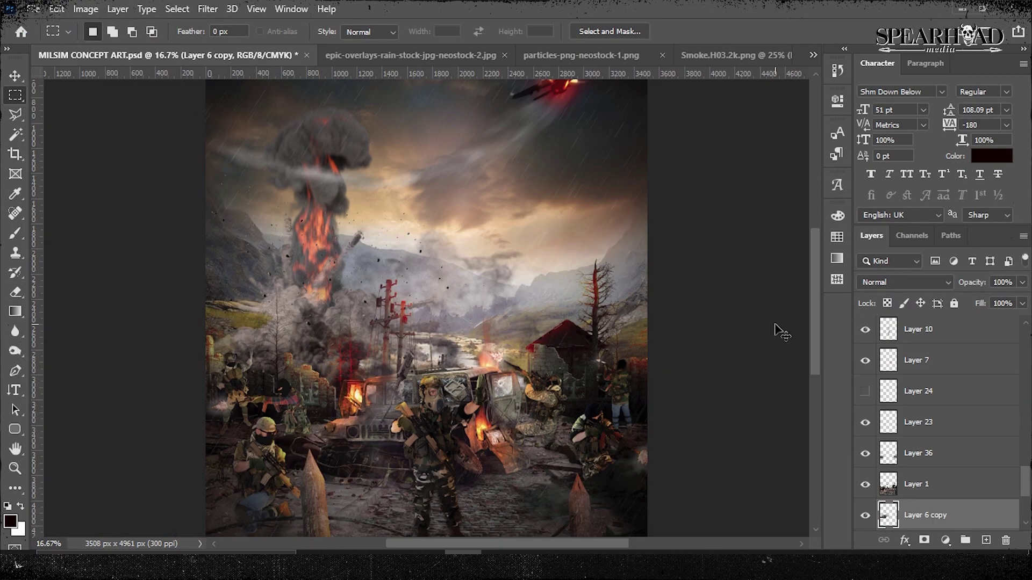
{"action": "key", "text": "ctrl+v"}
{"action": "key", "text": "ctrl+t"}
{"action": "left_click_drag", "start_coordinate": [432, 234], "coordinate": [447, 319]}
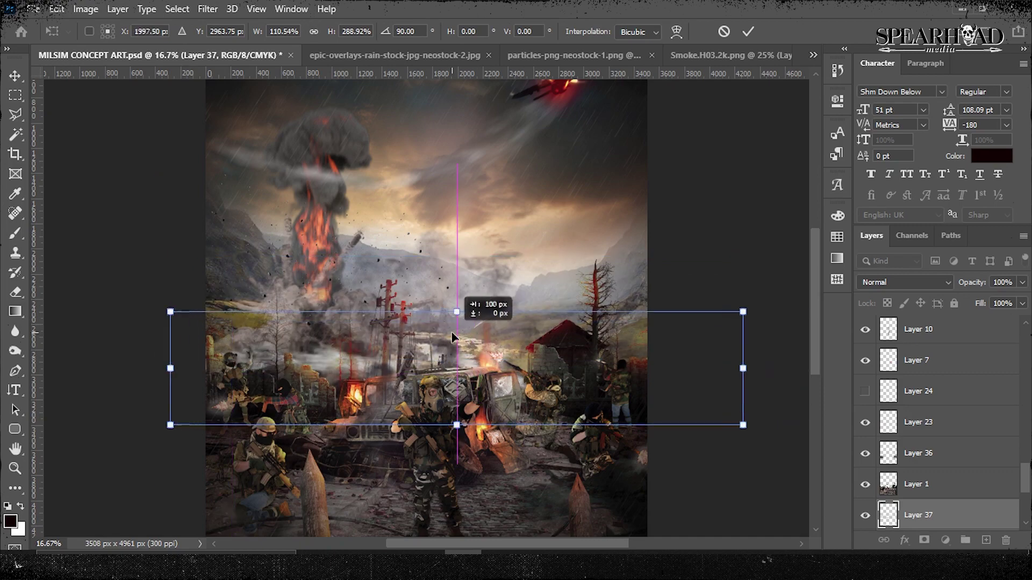